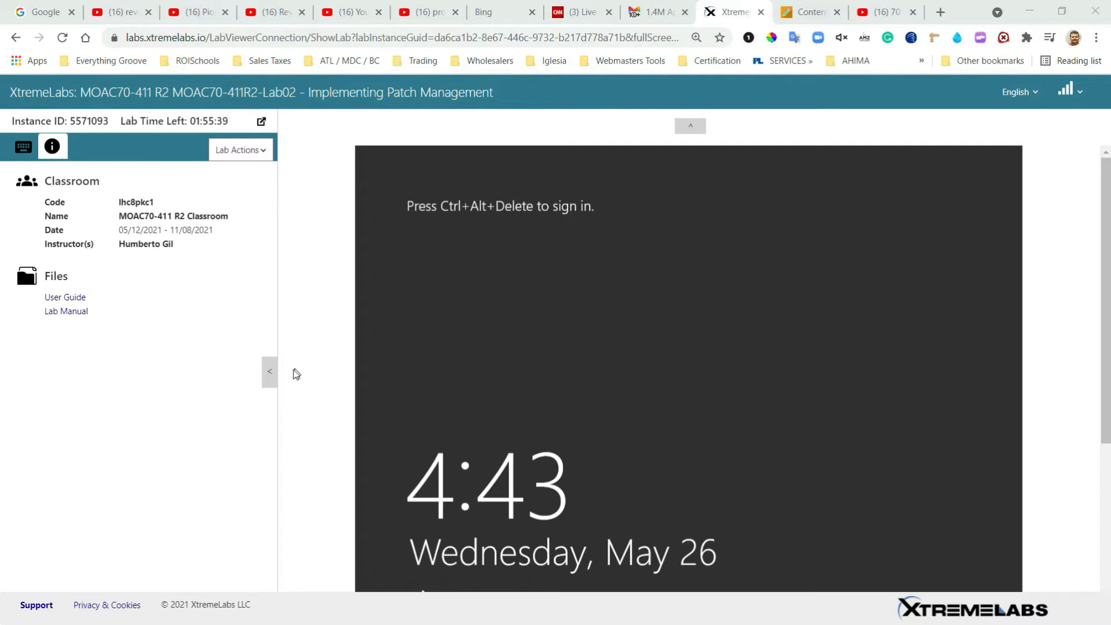
Step: Switch the XtremeLabs lab console to the Server01 virtual machine
left_click(267, 383)
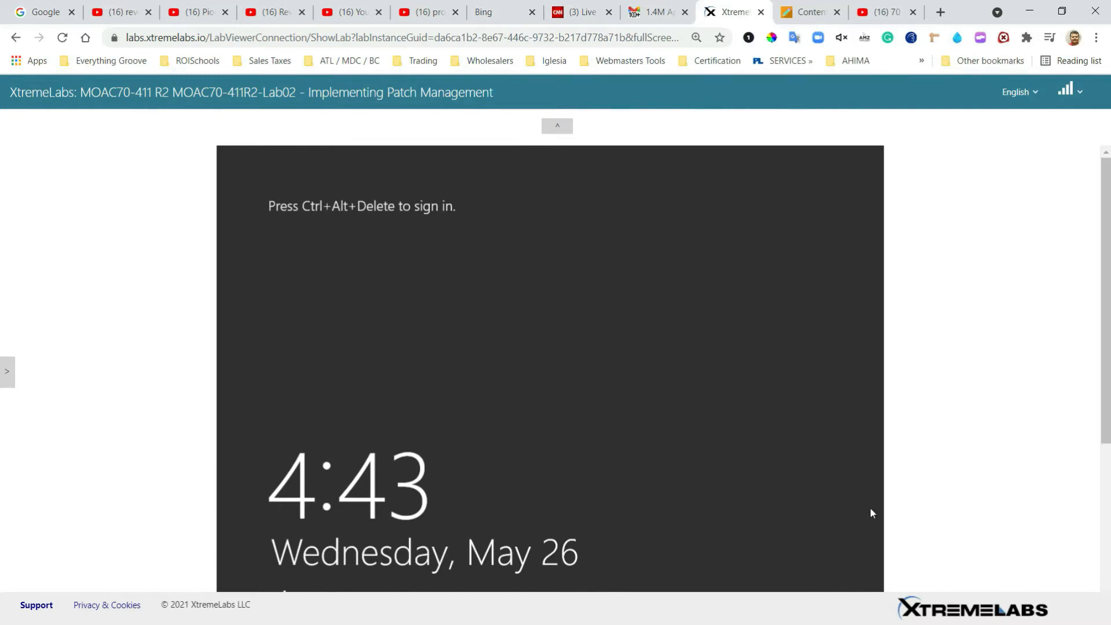
left_click(5, 368)
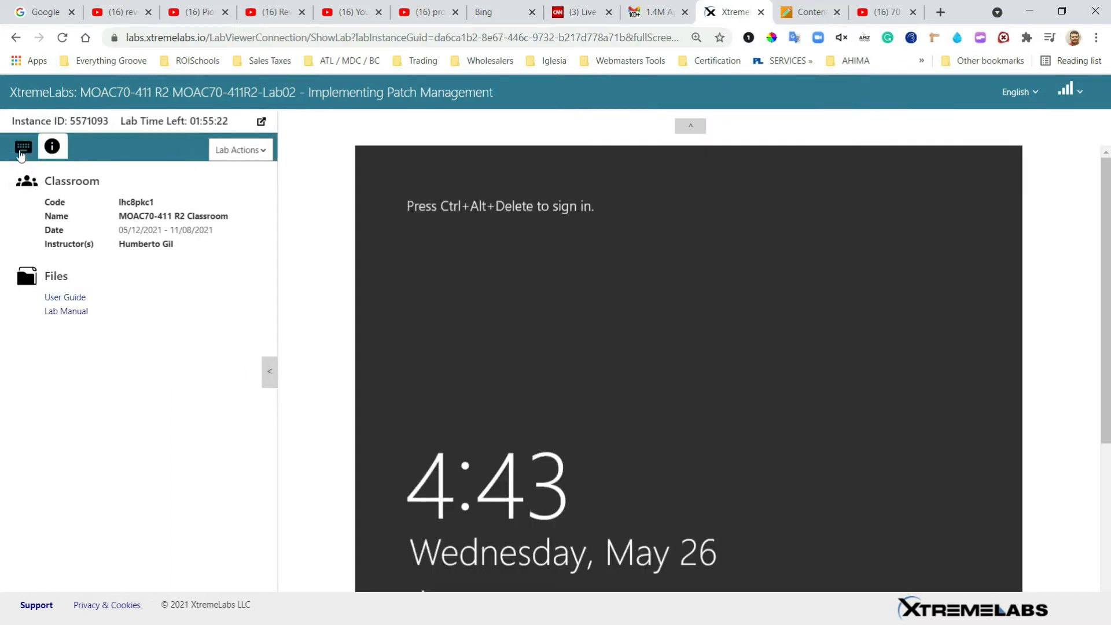
left_click(21, 152)
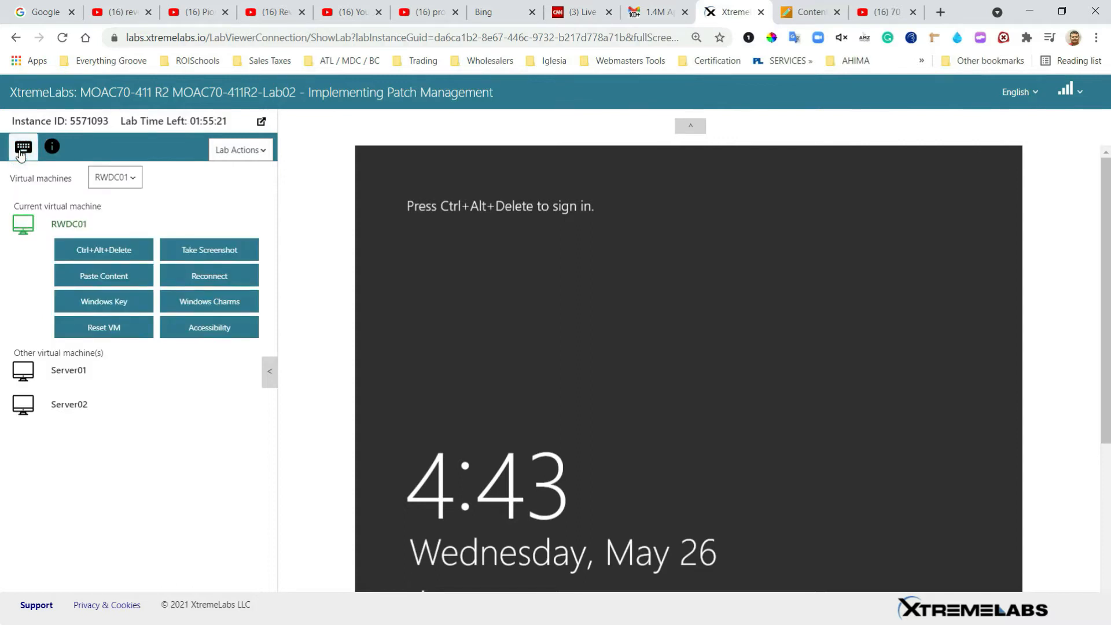
left_click(135, 182)
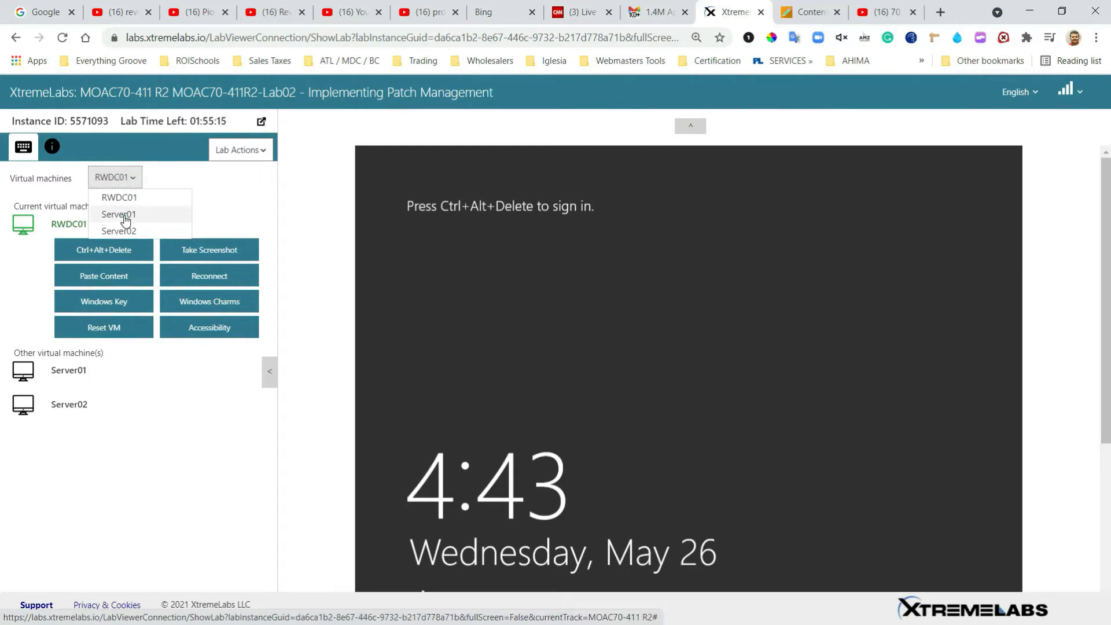
left_click(125, 219)
Step: Send Ctrl+Alt+Delete to Server01 and enlarge the console to full height
left_click(101, 251)
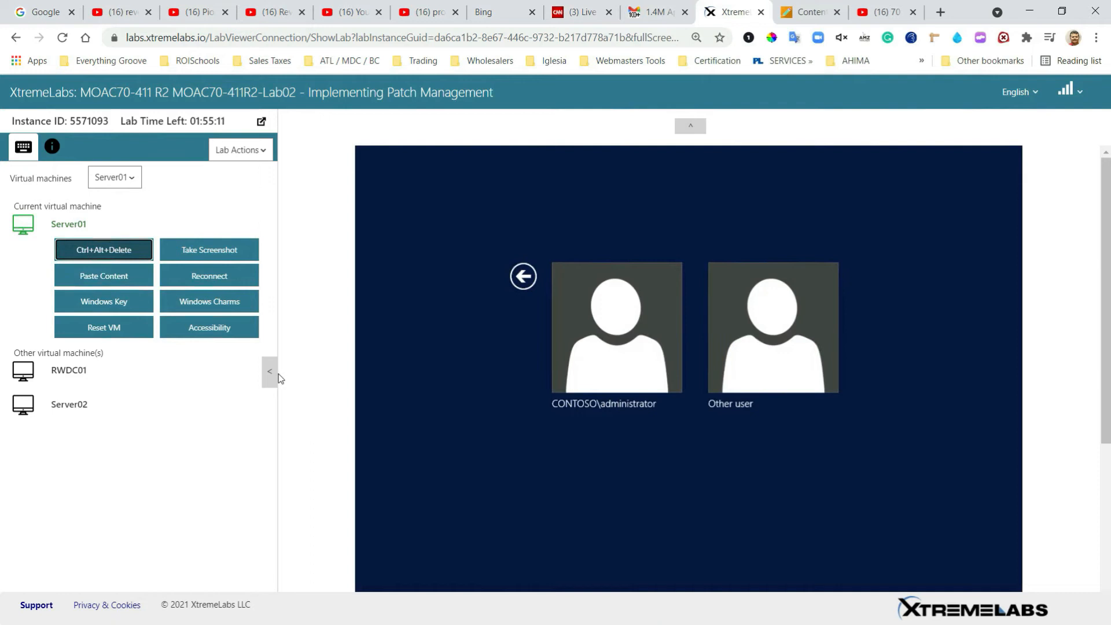
left_click(270, 372)
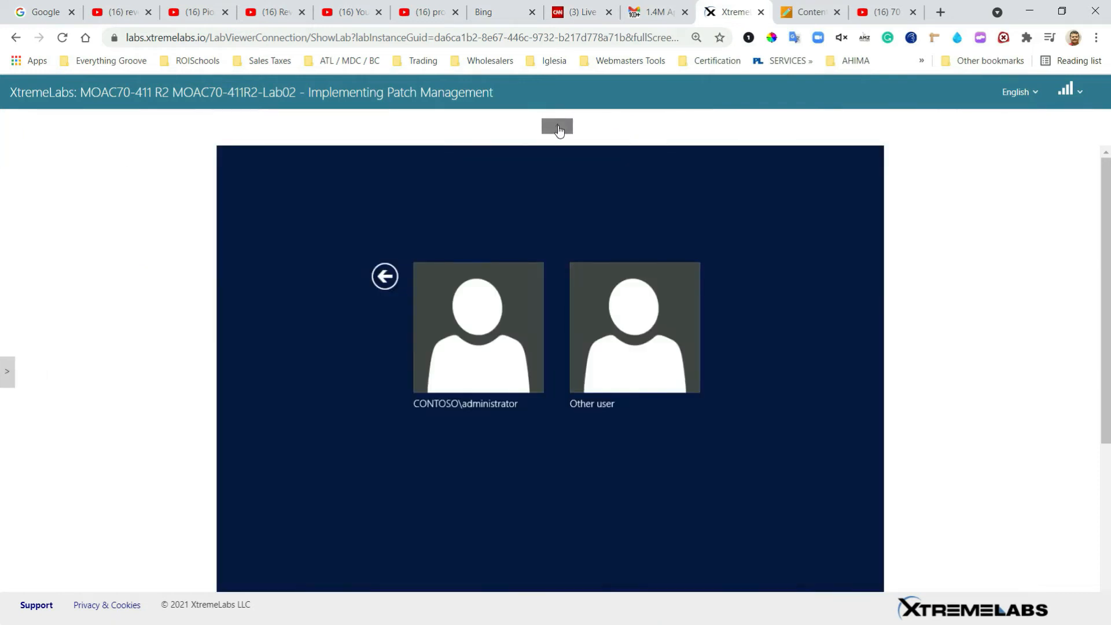
left_click(557, 127)
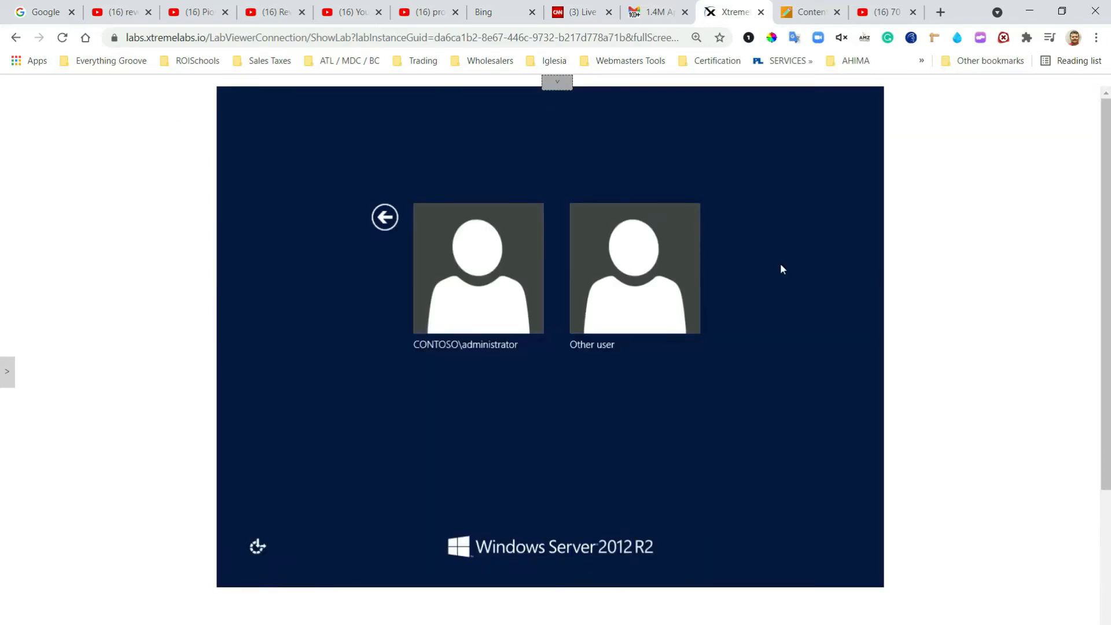
Step: Sign in to Server01 as CONTOSO\administrator with the account password
left_click(460, 281)
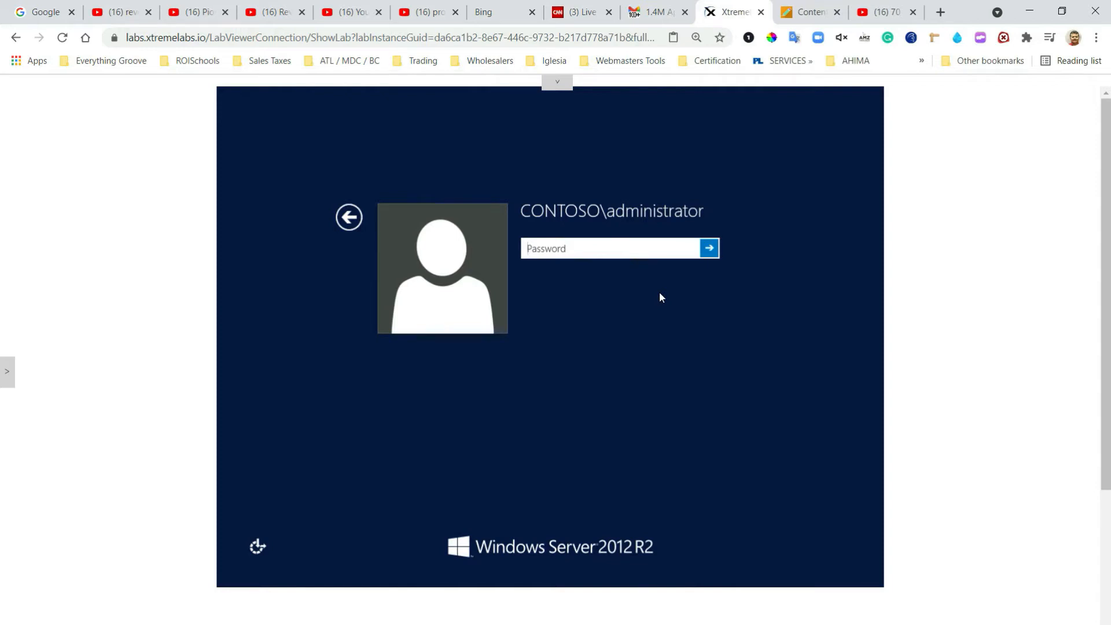
type("Pa55w.rd")
key("Return")
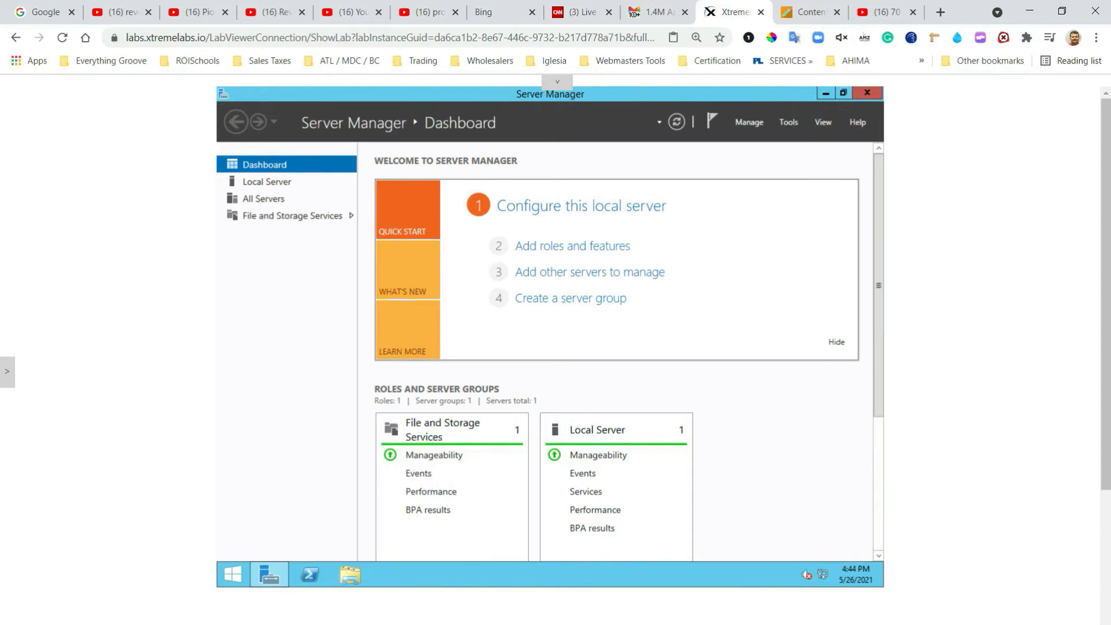
Step: Create a new folder named Updates on Local Disk (C:)
left_click(354, 576)
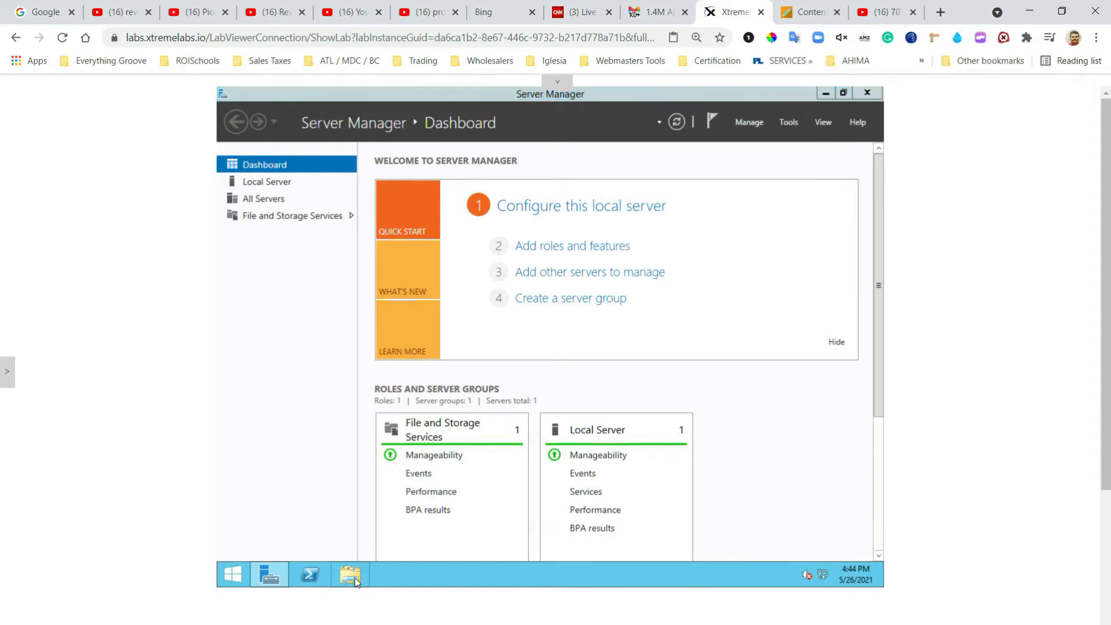
double_click(614, 364)
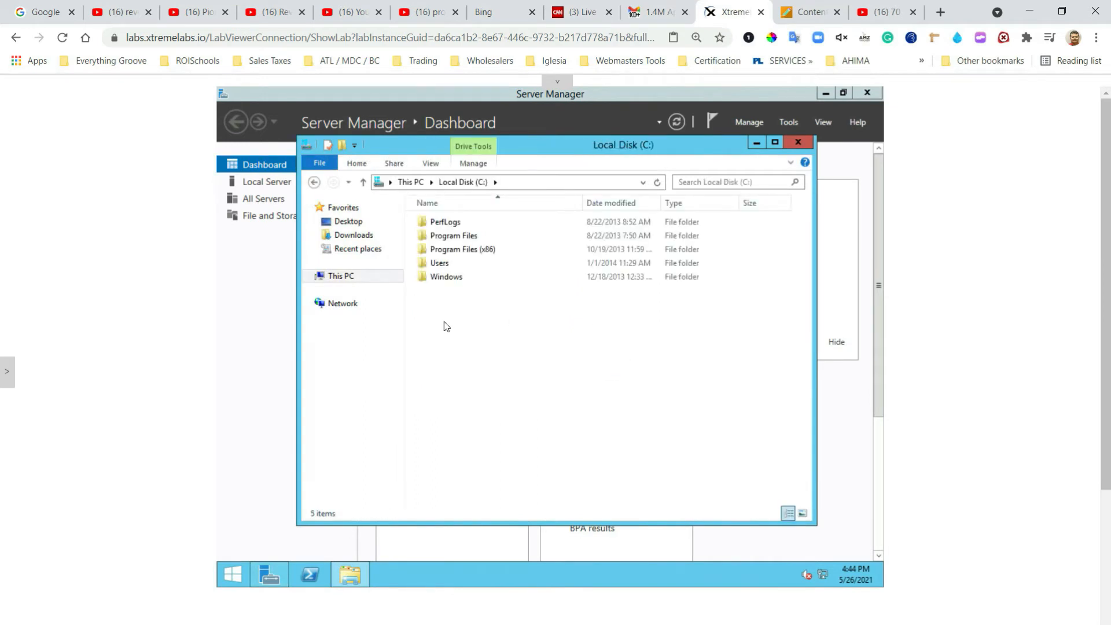
right_click(444, 323)
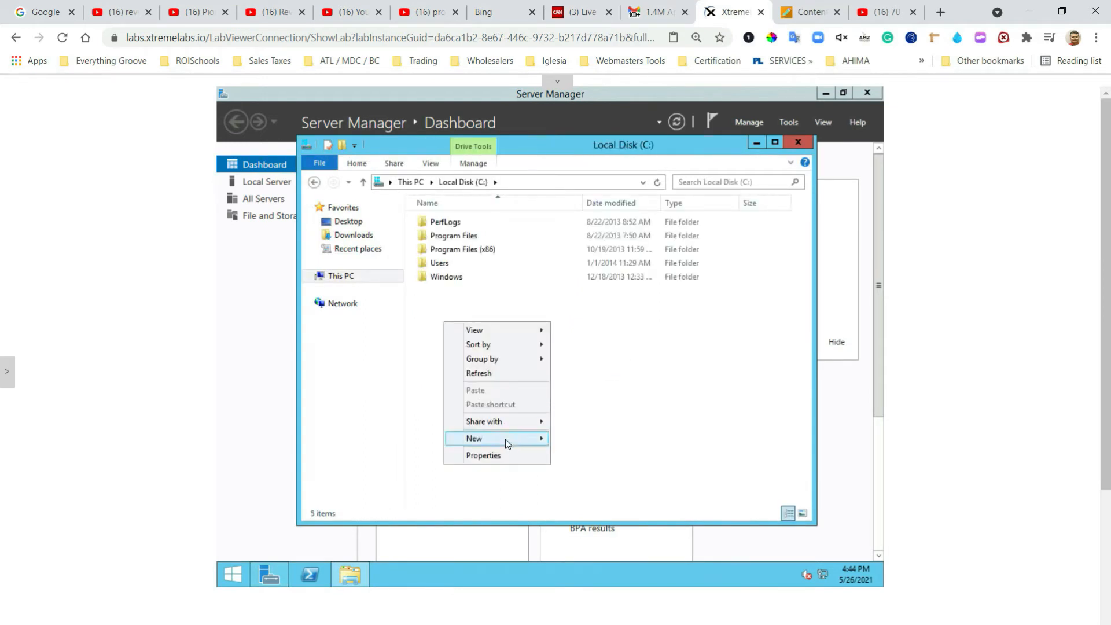
mouse_move(505, 438)
left_click(588, 441)
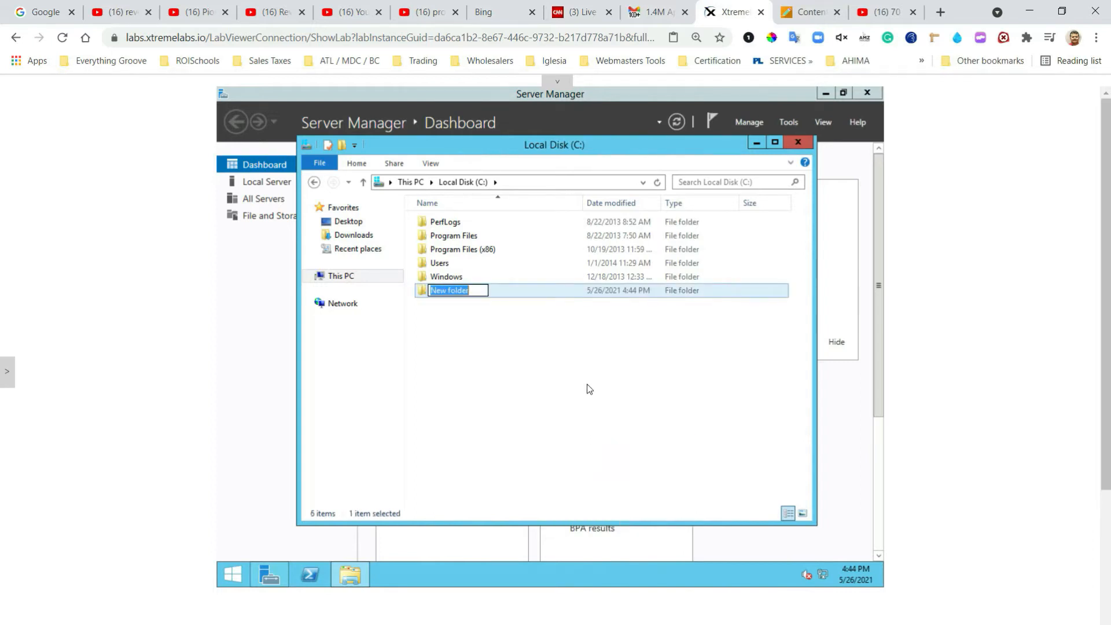
type("U")
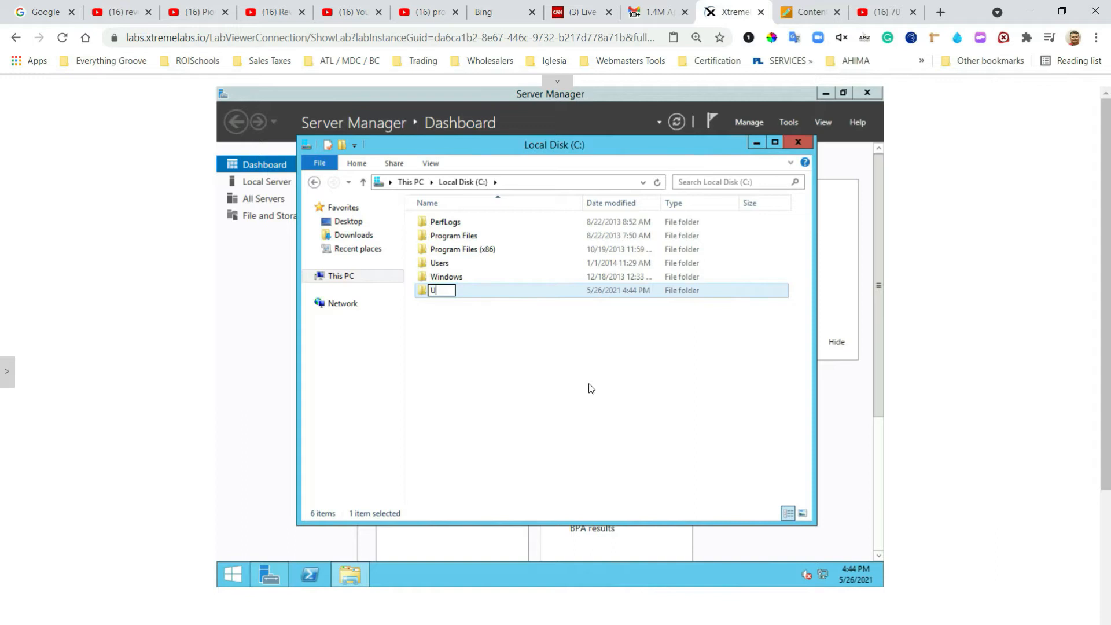
type("pdates")
left_click(590, 387)
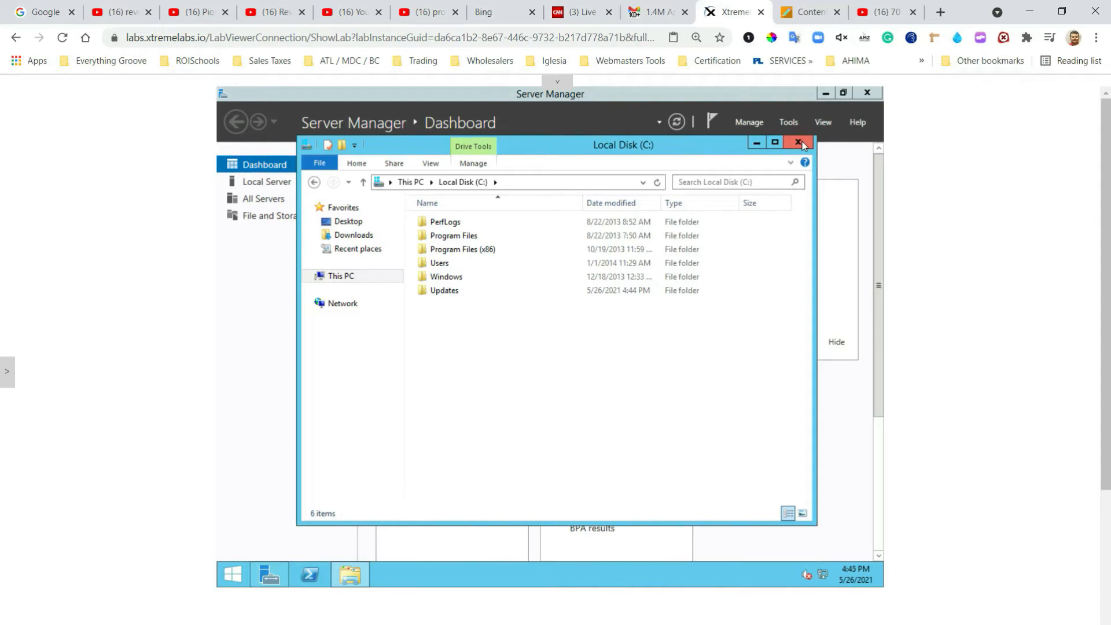
Step: Close the Local Disk (C:) File Explorer window
left_click(801, 143)
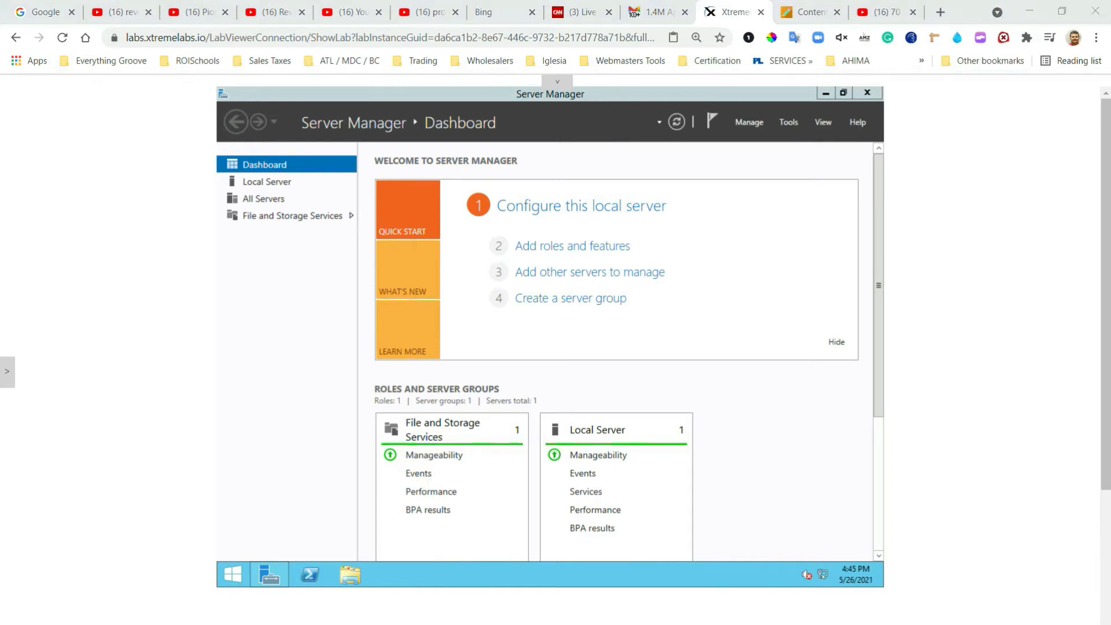
Step: Start the Add Roles and Features wizard and advance to the server roles list for Server01
left_click(568, 250)
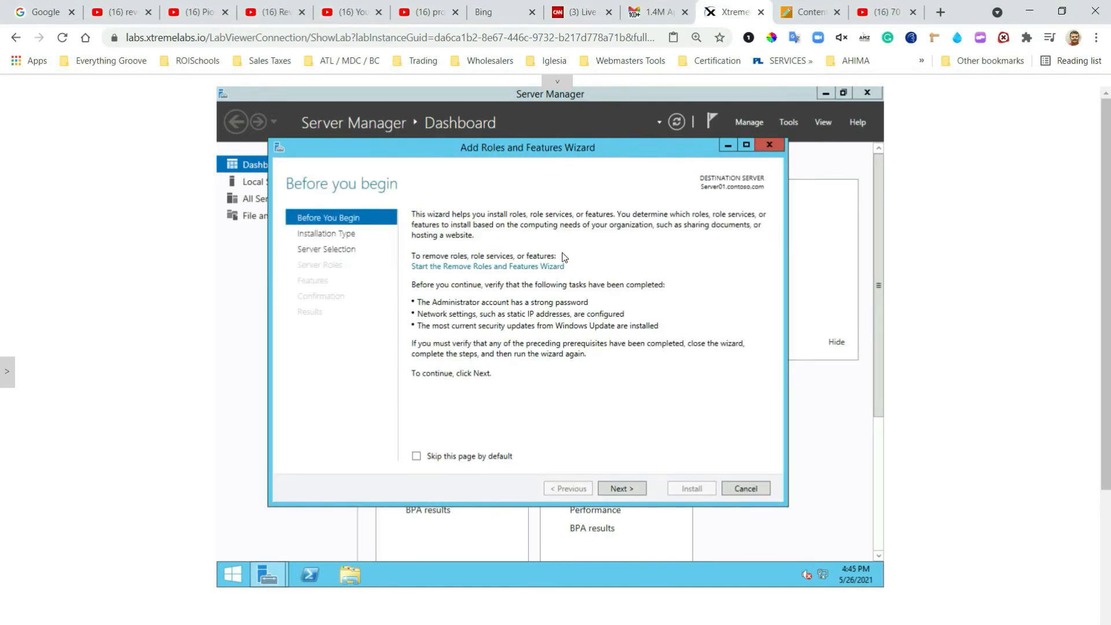
left_click(633, 491)
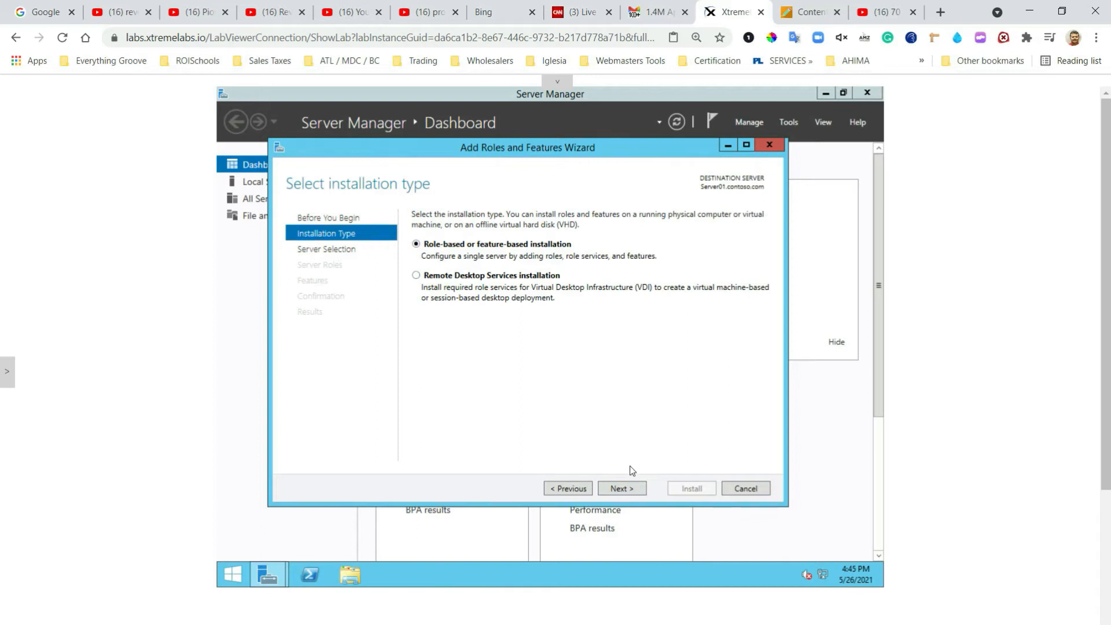
left_click(622, 491)
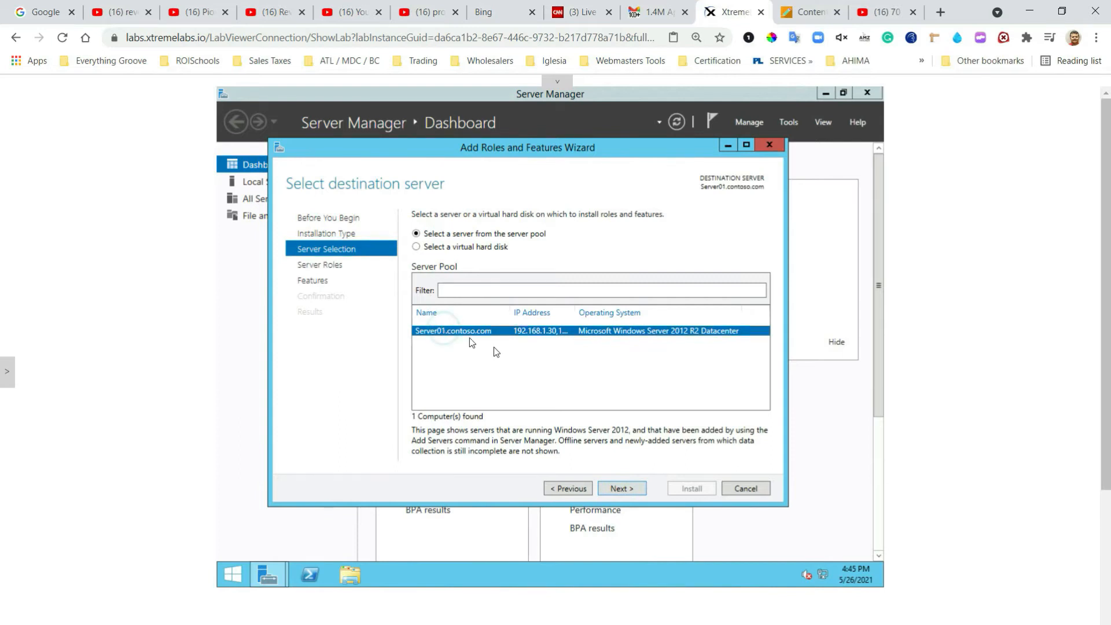
left_click(622, 489)
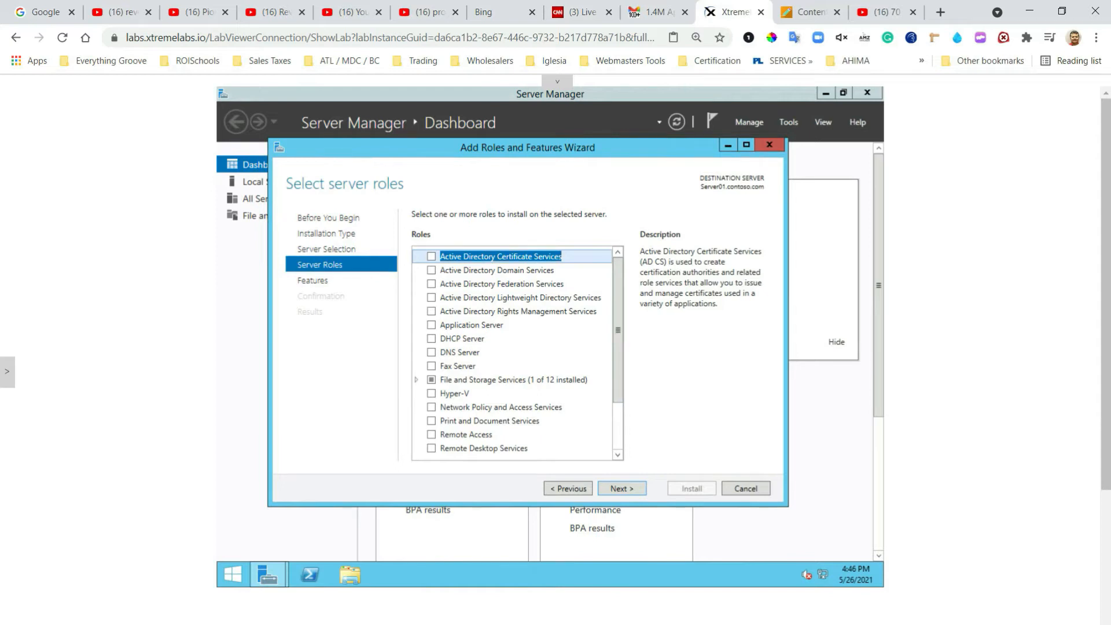
Step: Select the Windows Server Update Services role along with its required features
left_click(614, 336)
left_click_drag(613, 352, 629, 472)
left_click(432, 449)
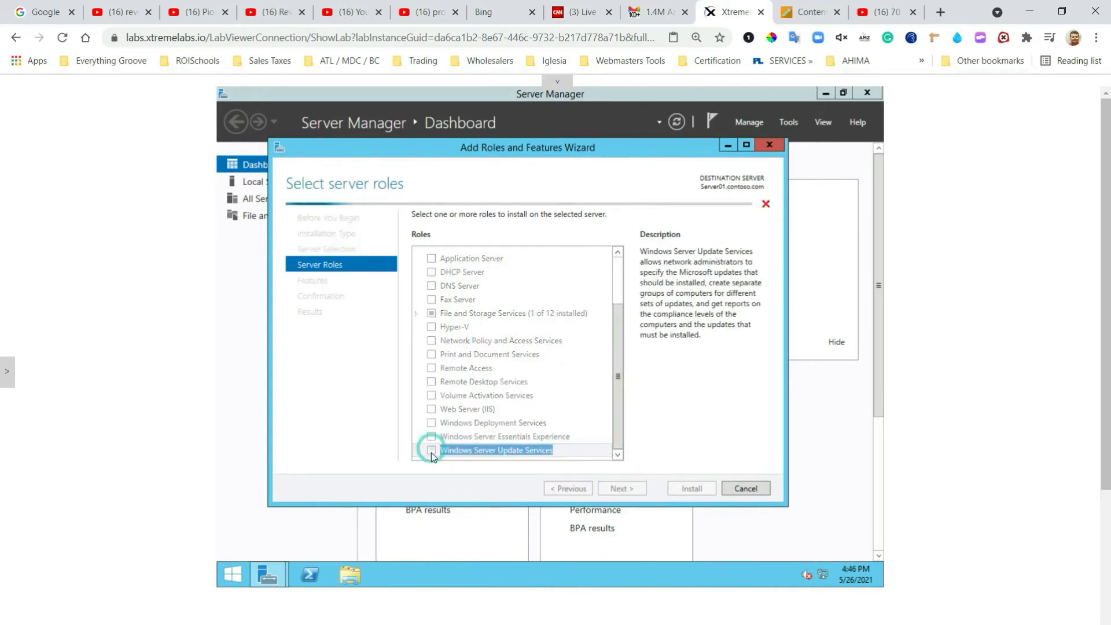
left_click(567, 436)
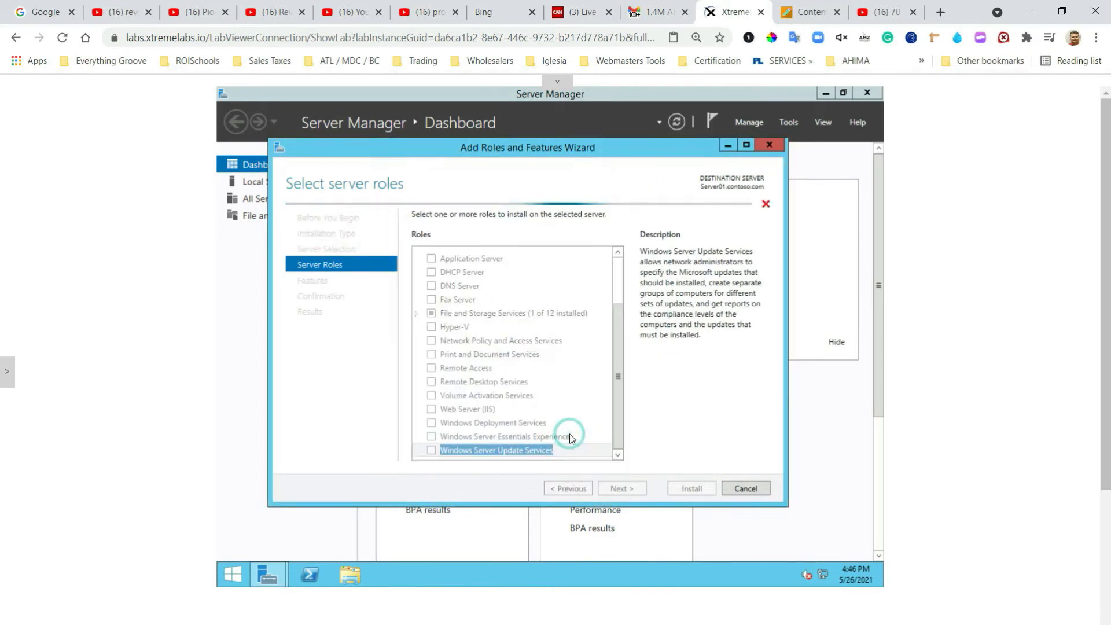
left_click(629, 490)
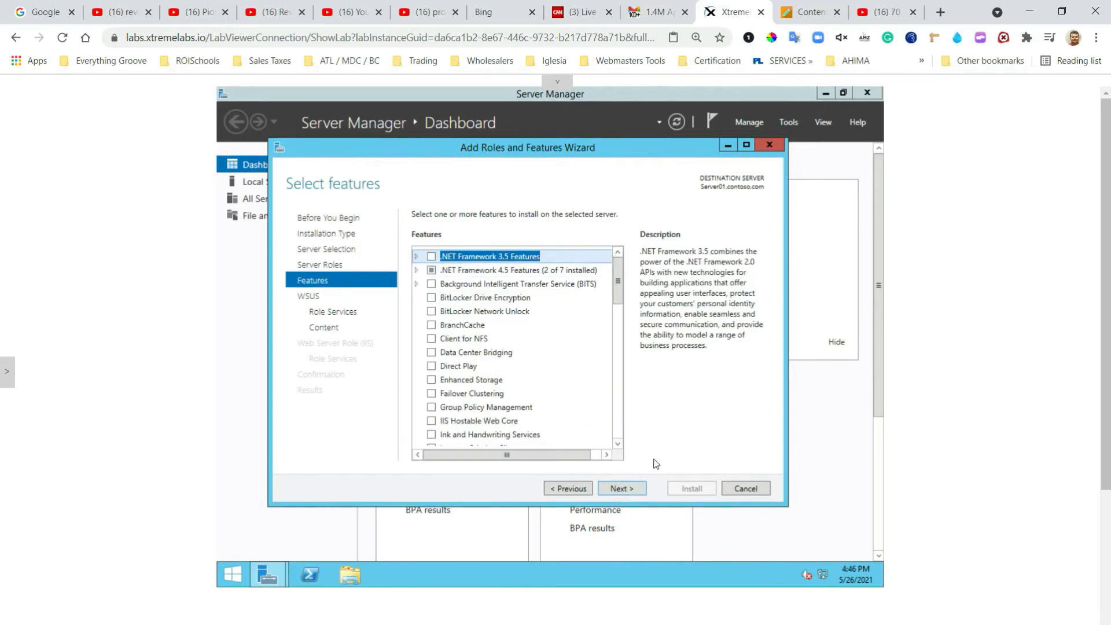
Step: Advance past the features page and WSUS introduction to the WSUS role services
left_click(623, 488)
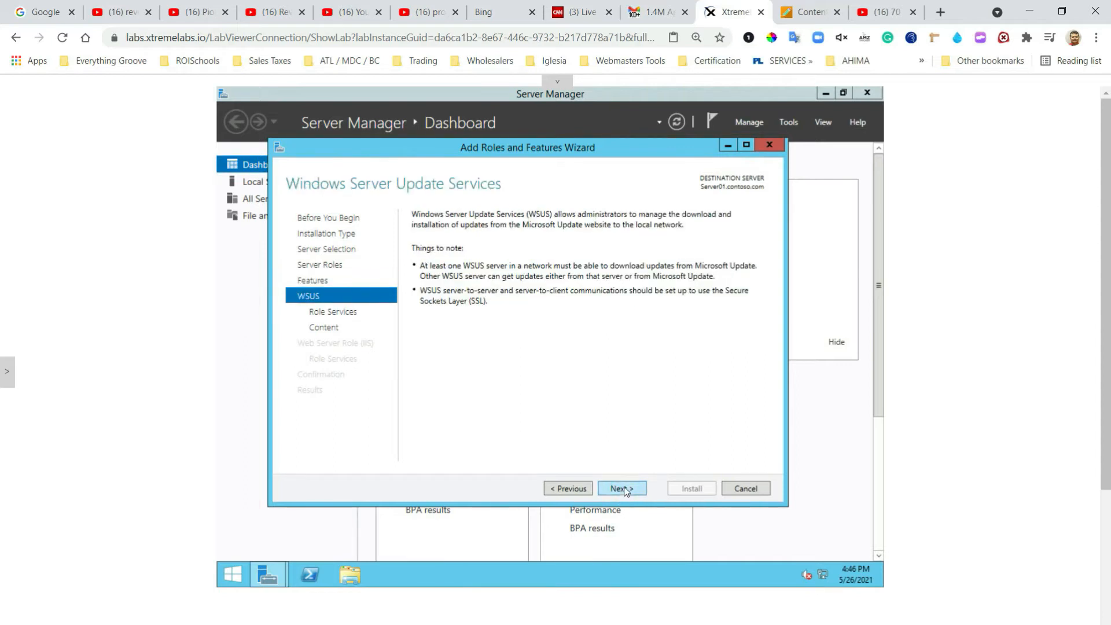
left_click(623, 489)
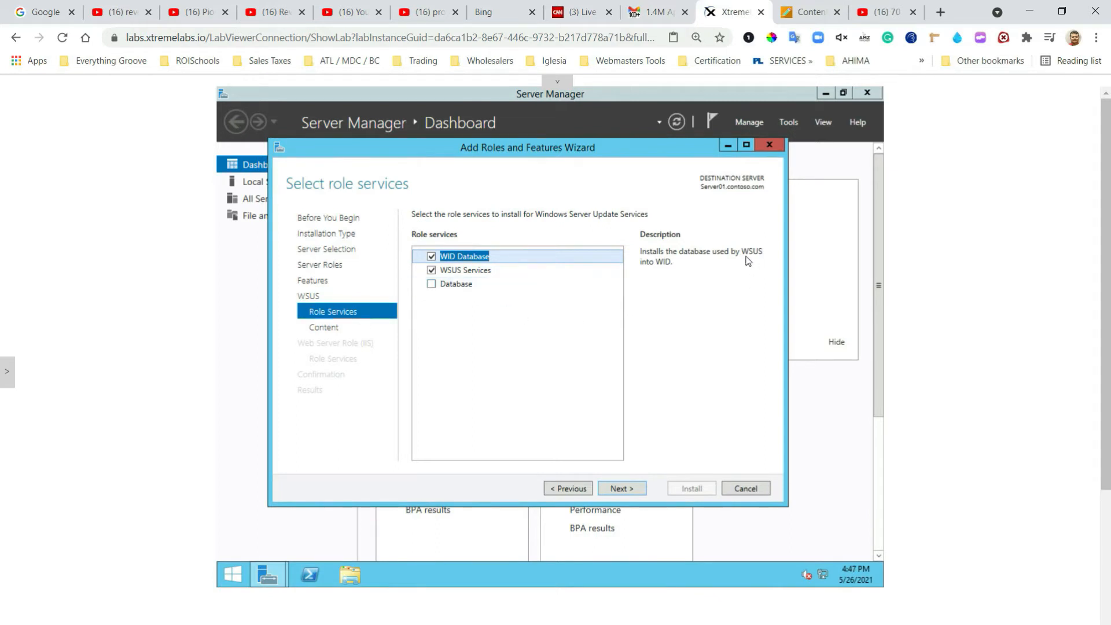
Step: Set the WSUS update content location to c:\Updates and advance to the Web Server Role (IIS) page
left_click(627, 488)
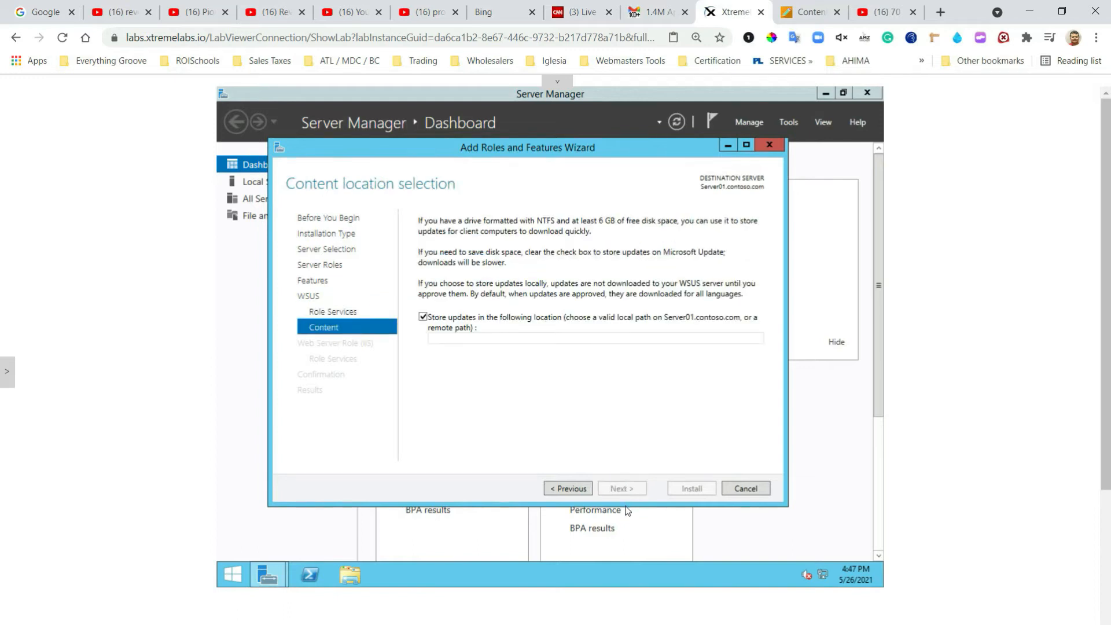
left_click(507, 341)
type("c")
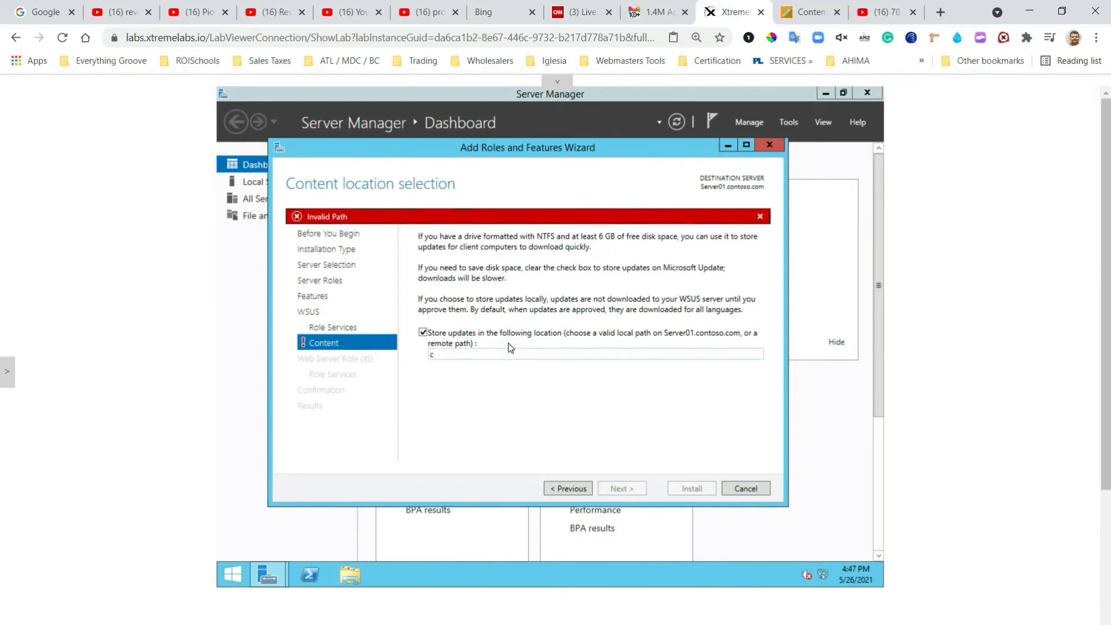
type(":\\\\")
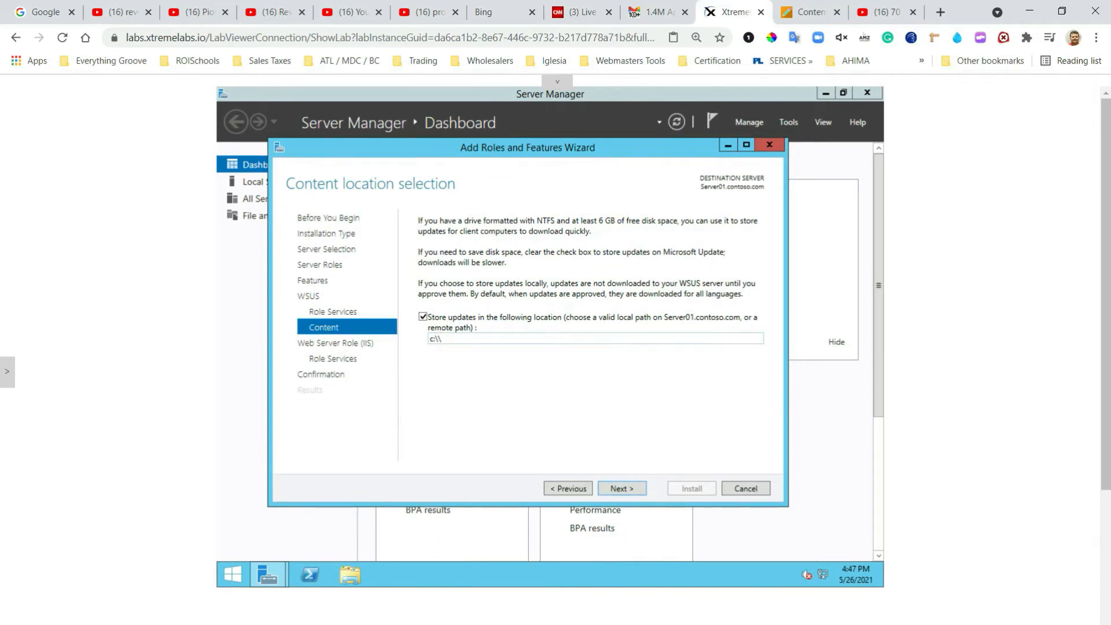
key("BackSpace")
type("Updates")
left_click(620, 488)
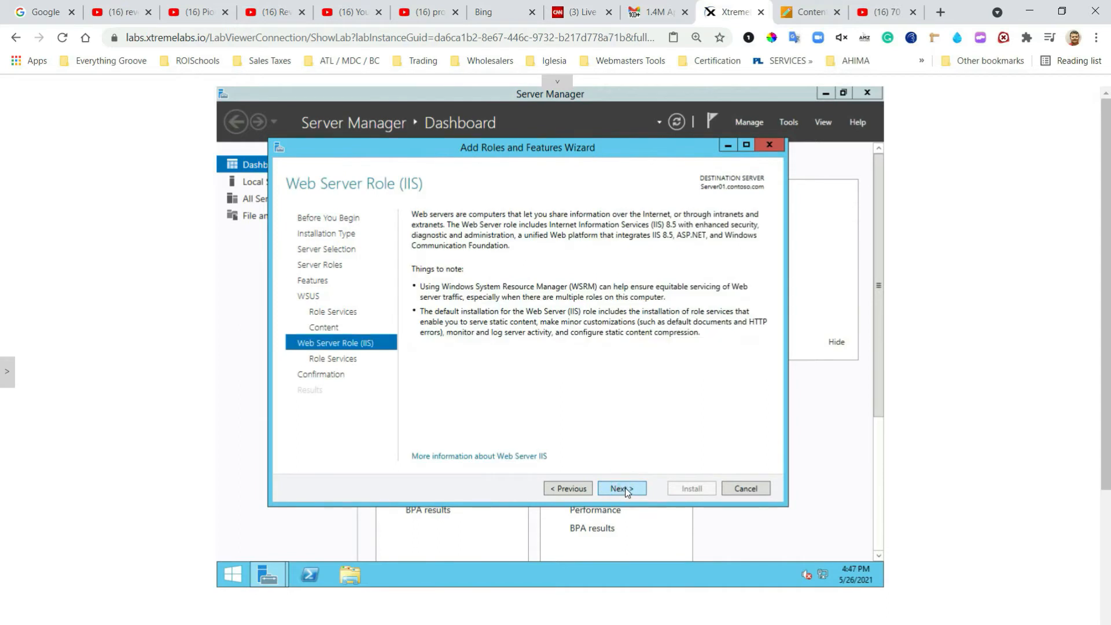
Step: Keep the default IIS role services, install WSUS and IIS, and close the finished wizard
left_click(622, 489)
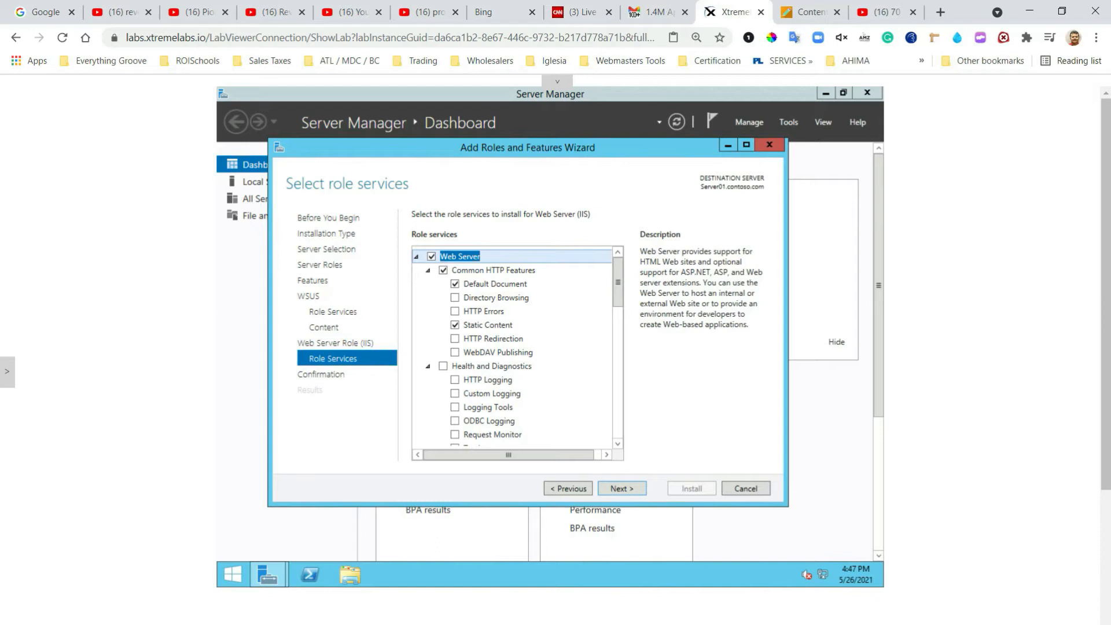
left_click(619, 490)
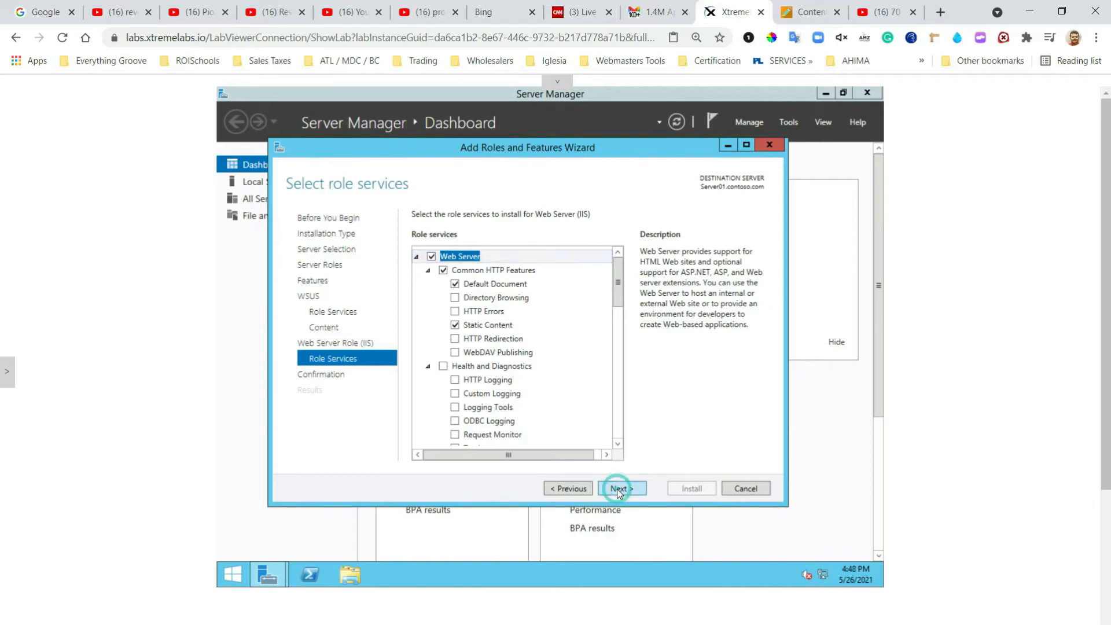
left_click(691, 490)
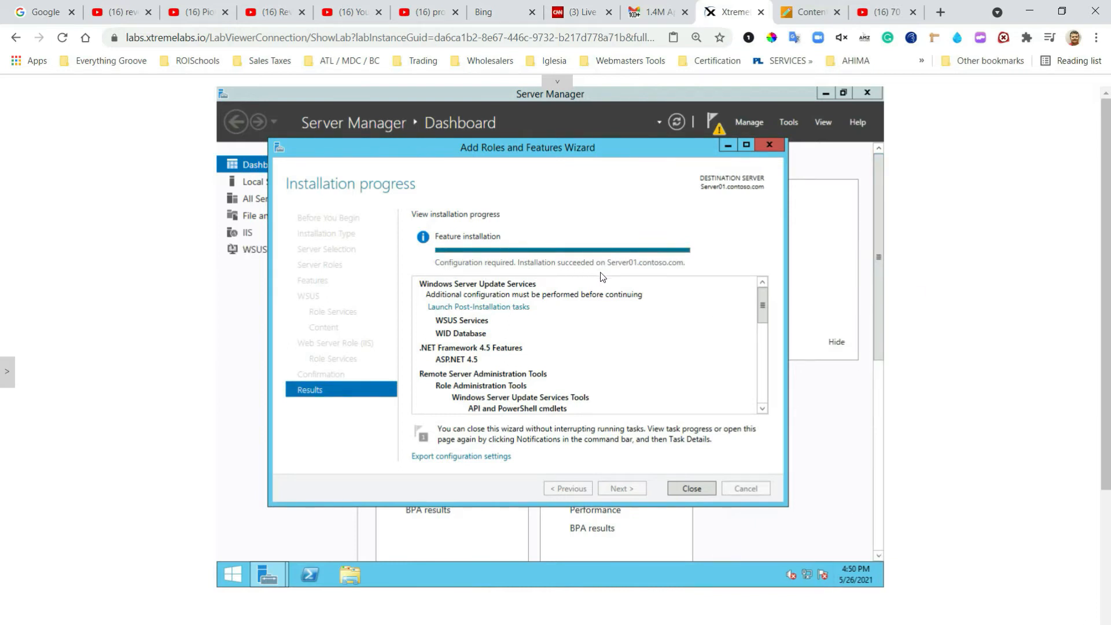
left_click(694, 490)
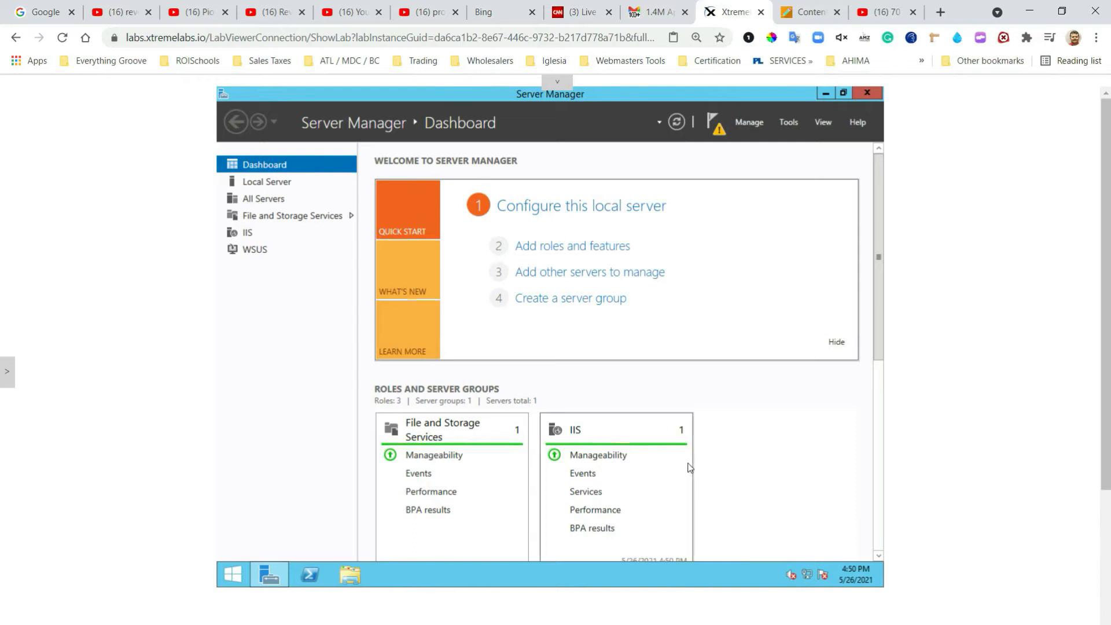
Step: Browse File Explorer to C:\Windows\Microsoft.NET\Framework64\v4.0.30319
left_click(350, 575)
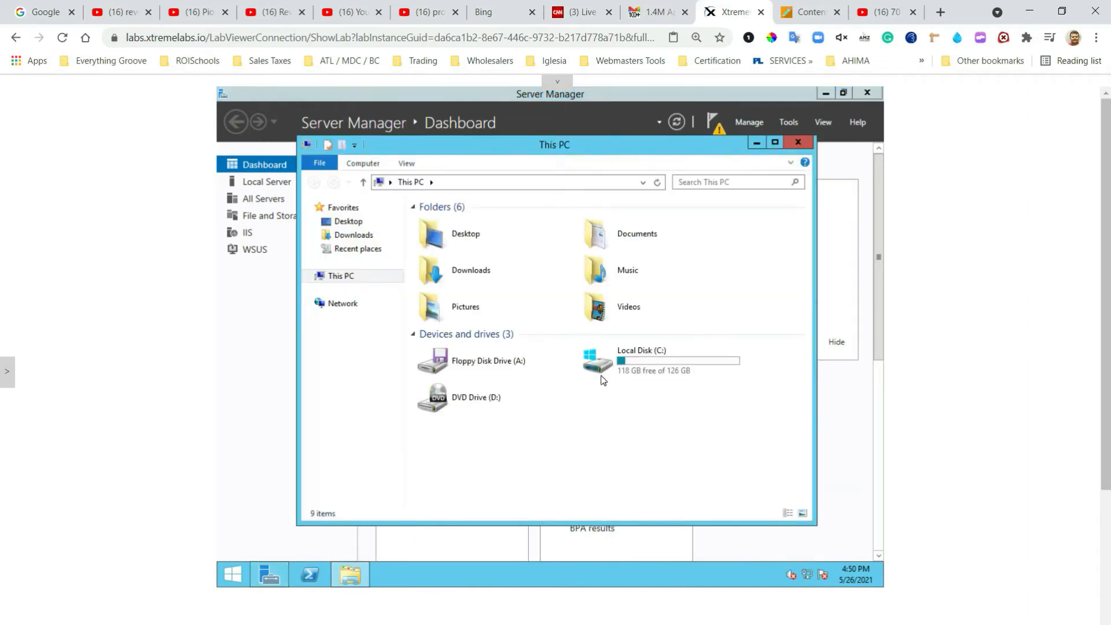
double_click(608, 363)
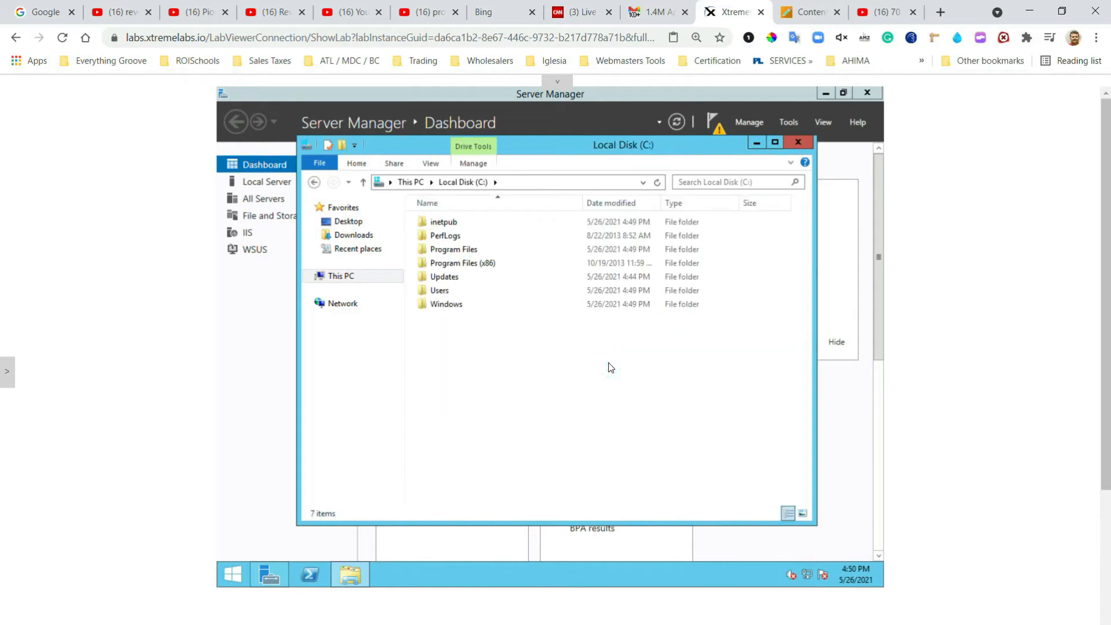
double_click(447, 305)
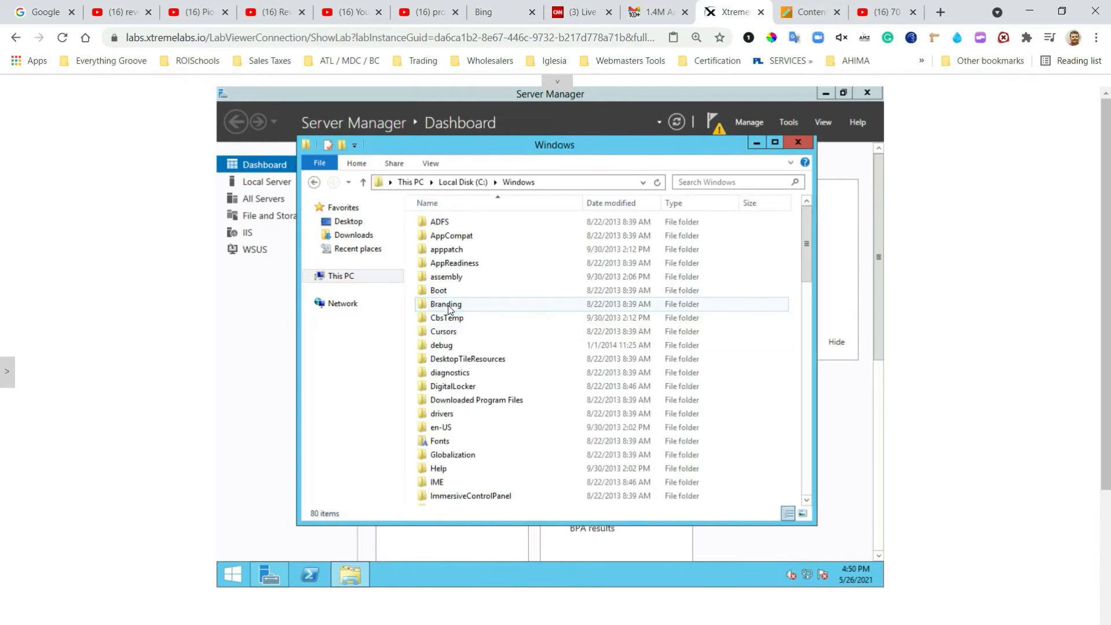
scroll(512, 370, "down", 1)
left_click_drag(810, 193, 810, 238)
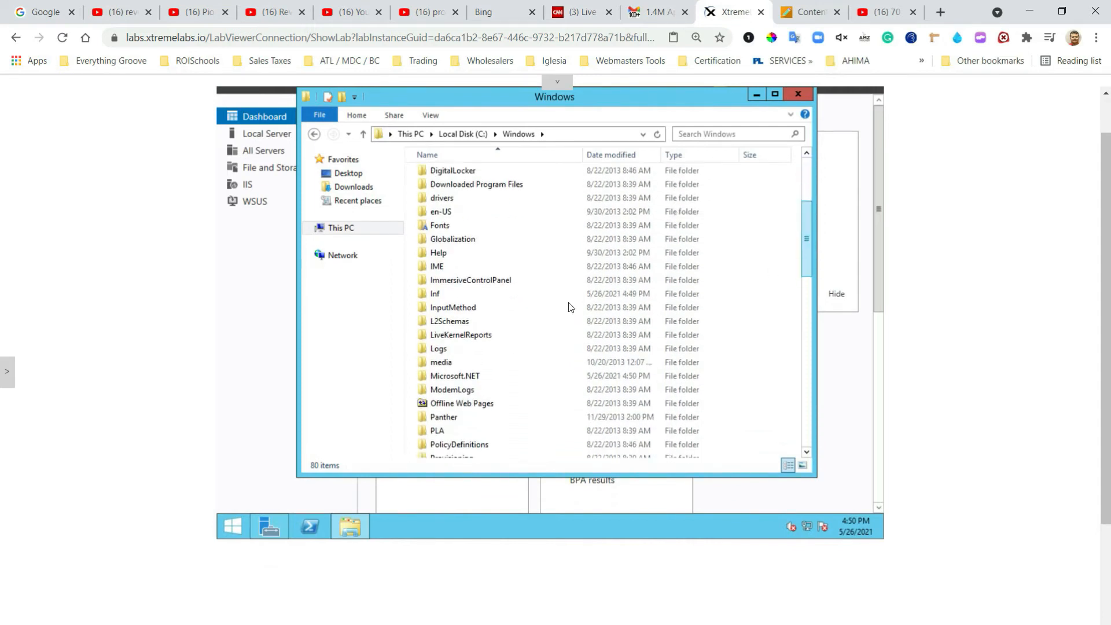
double_click(479, 374)
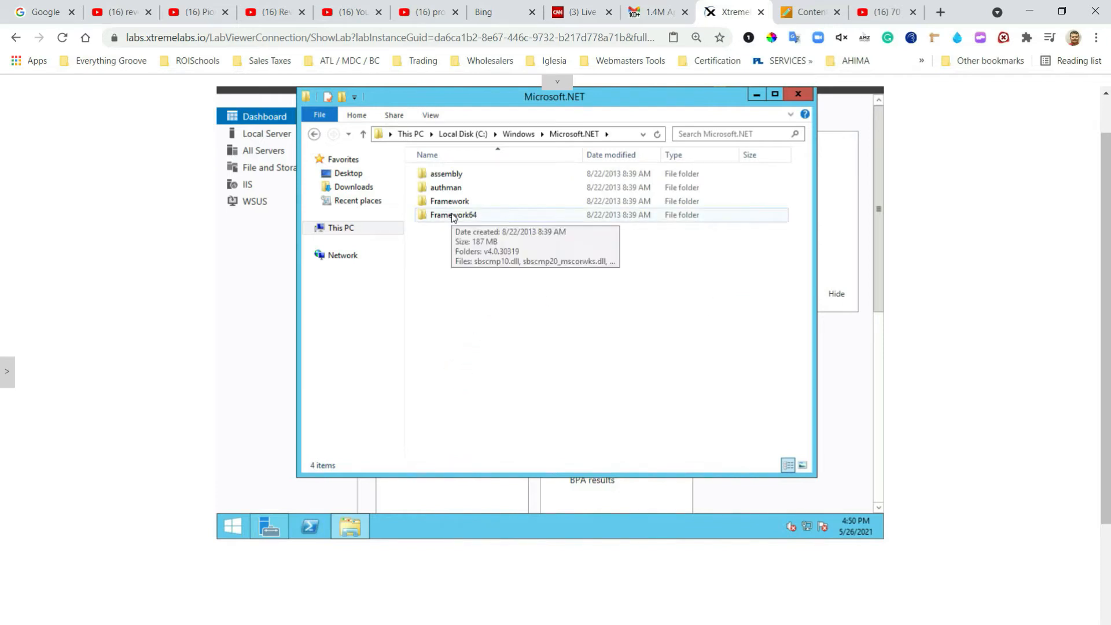
double_click(454, 216)
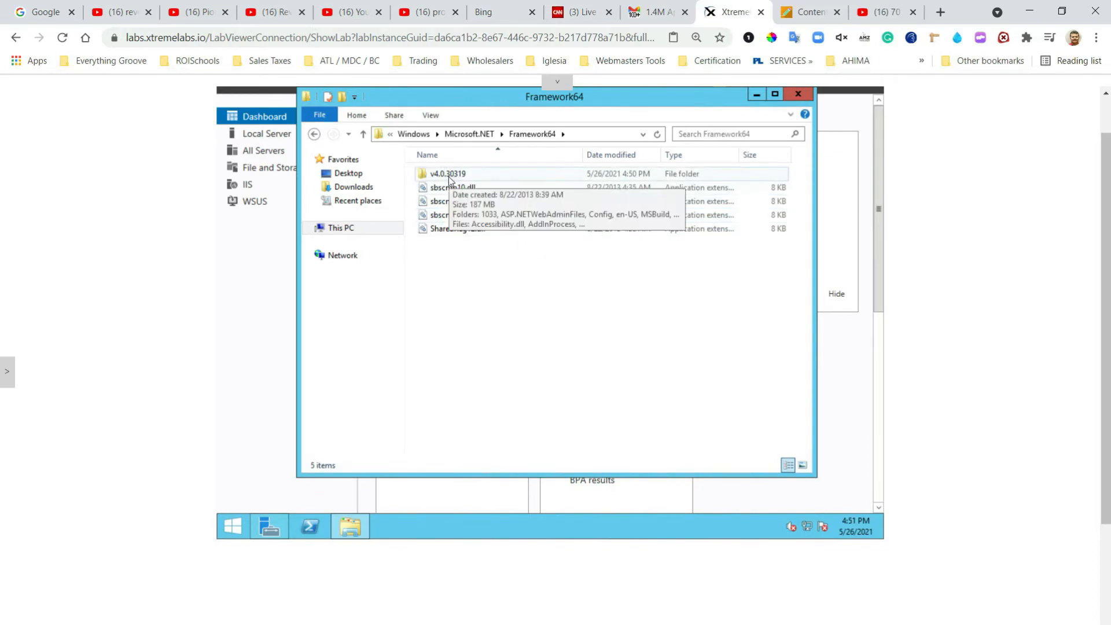
double_click(446, 176)
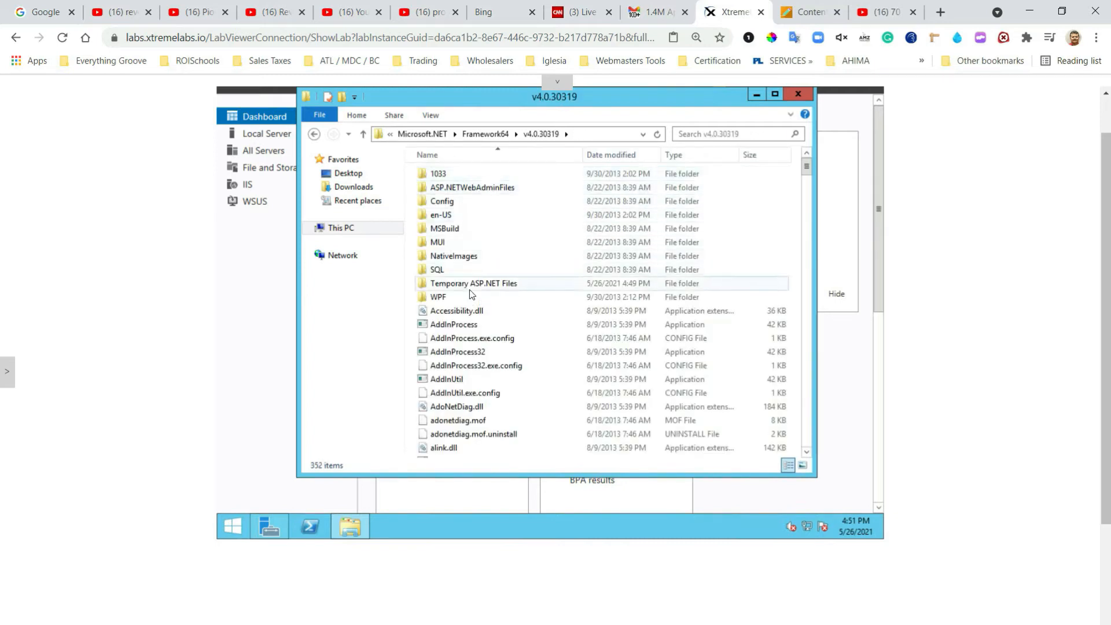
Step: Open the security permissions editor for the Temporary ASP.NET Files folder
mouse_move(477, 287)
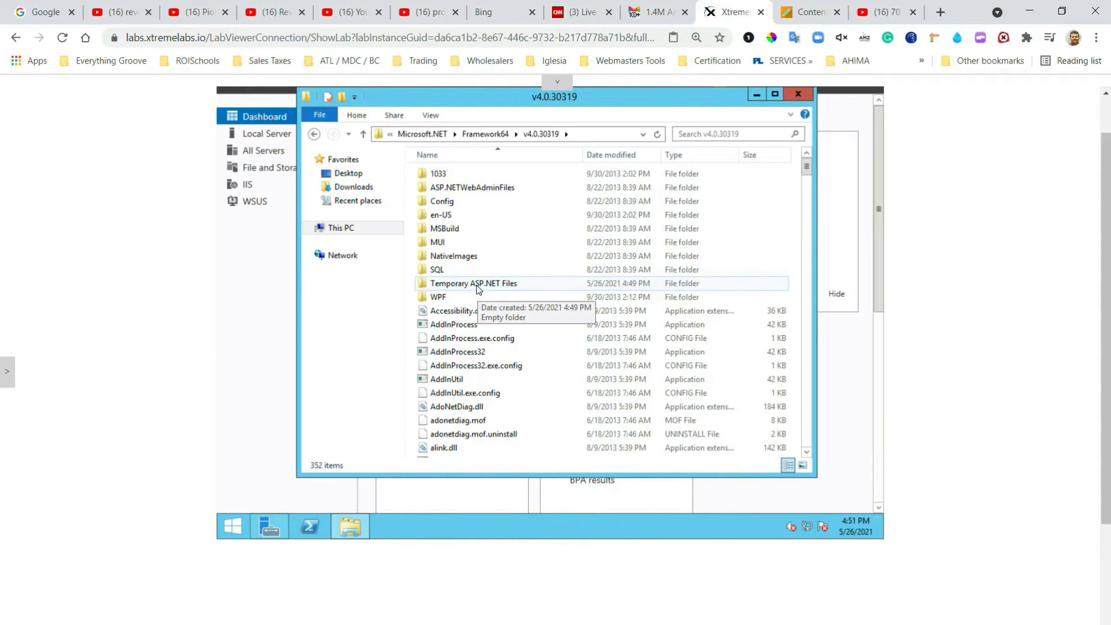
right_click(477, 284)
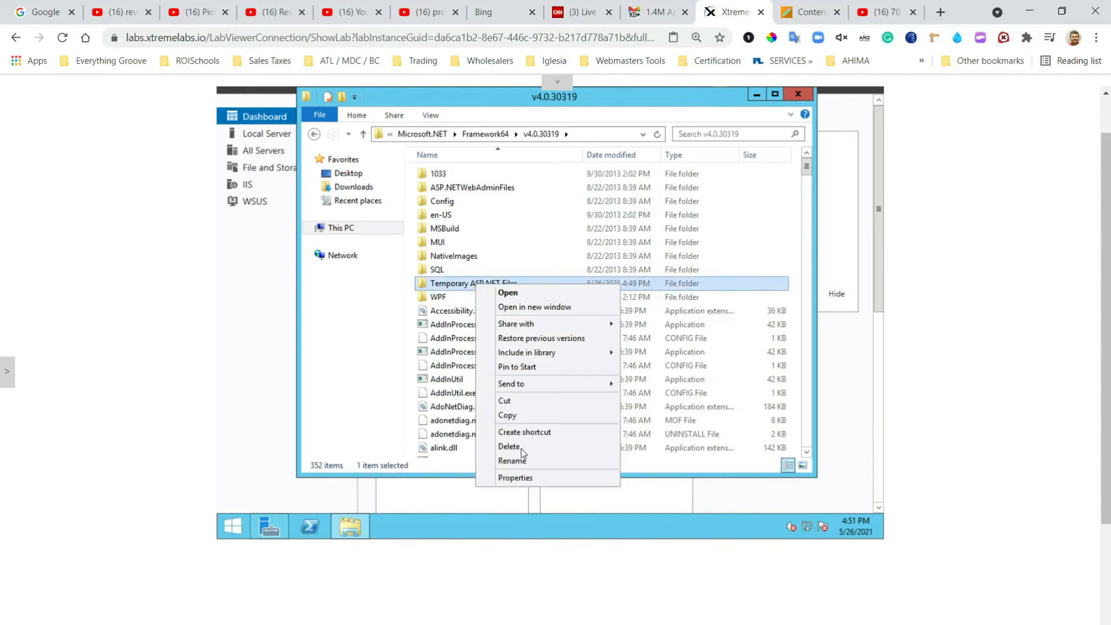
left_click(520, 479)
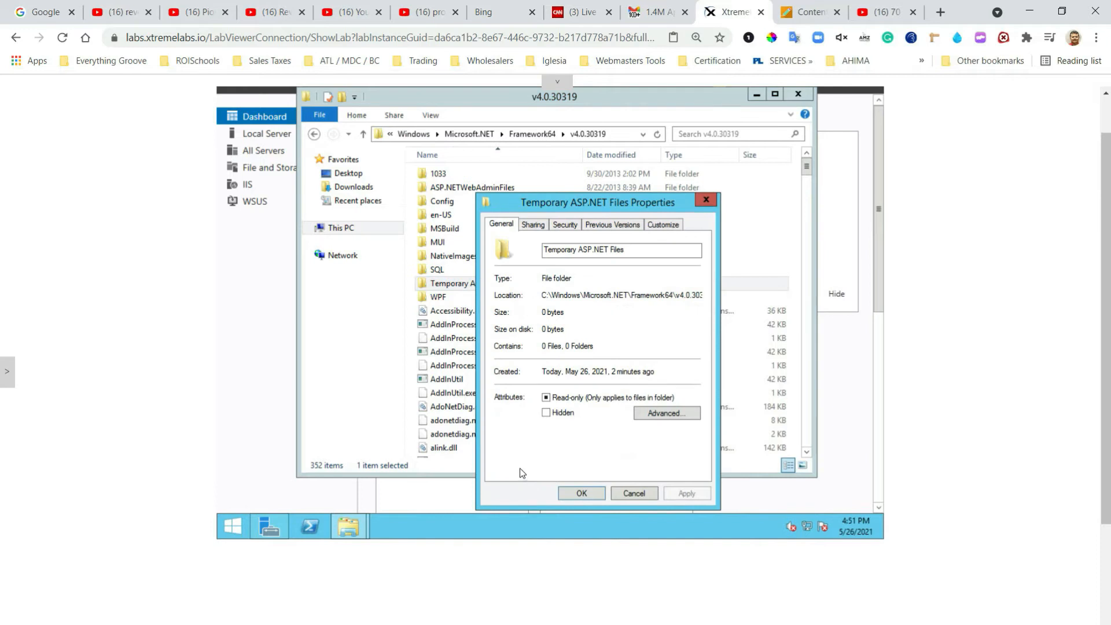
left_click(567, 225)
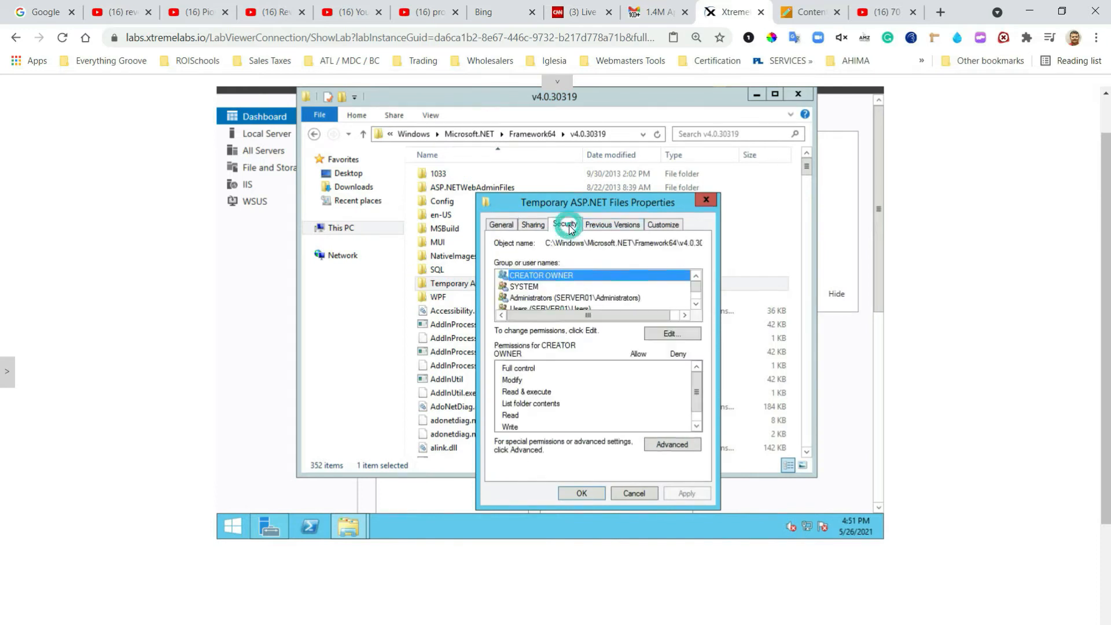
left_click(668, 334)
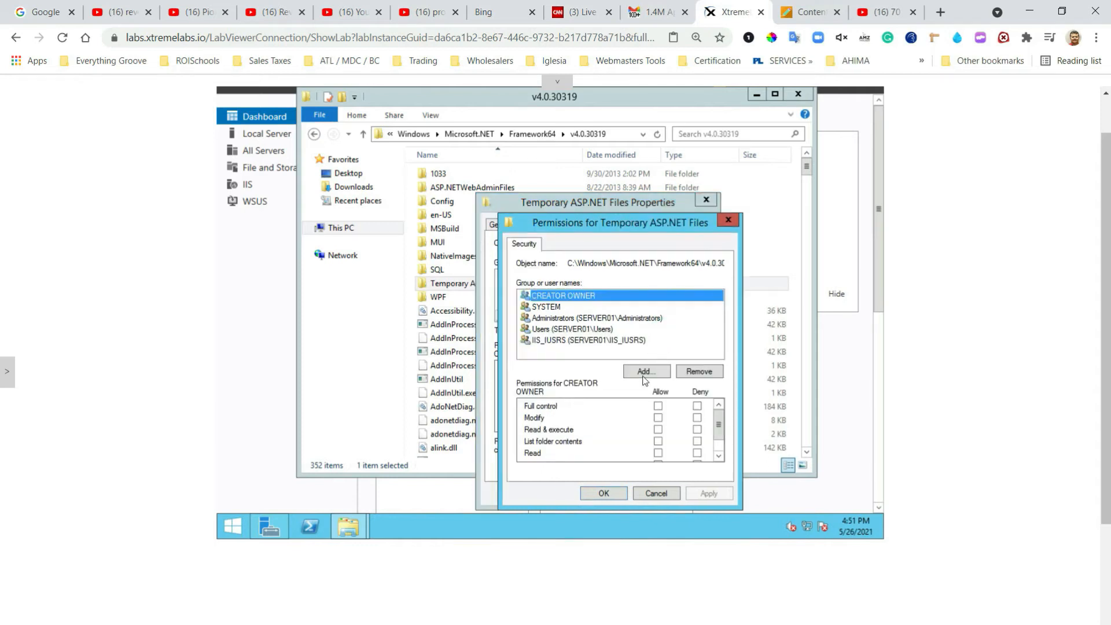
Step: Add NETWORK SERVICE with Full control to Temporary ASP.NET Files and apply the change
left_click(644, 374)
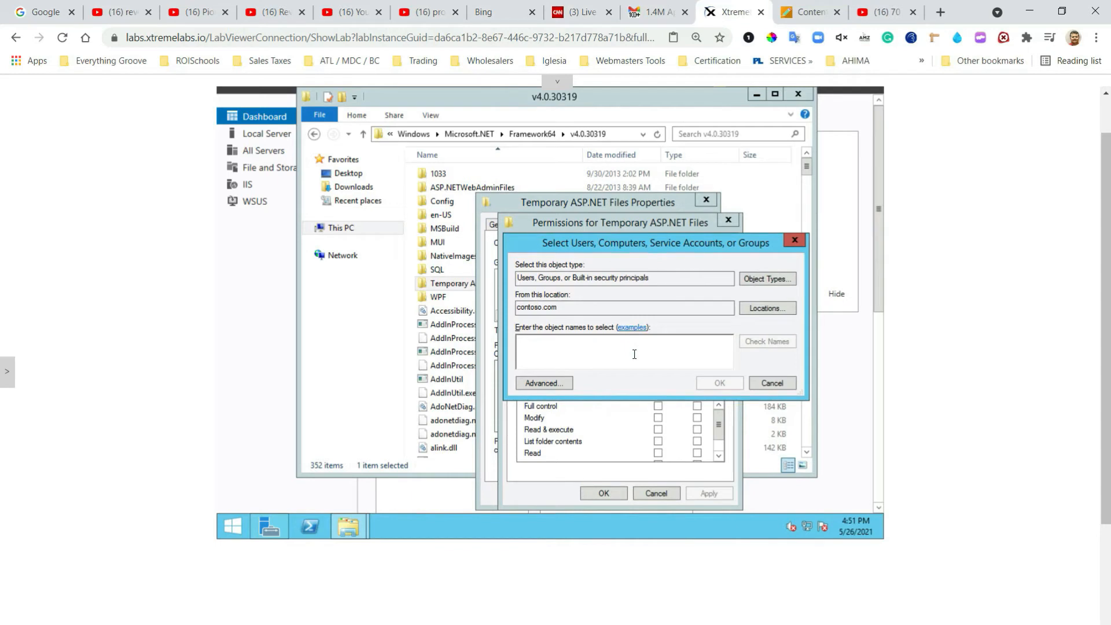
type("Network ")
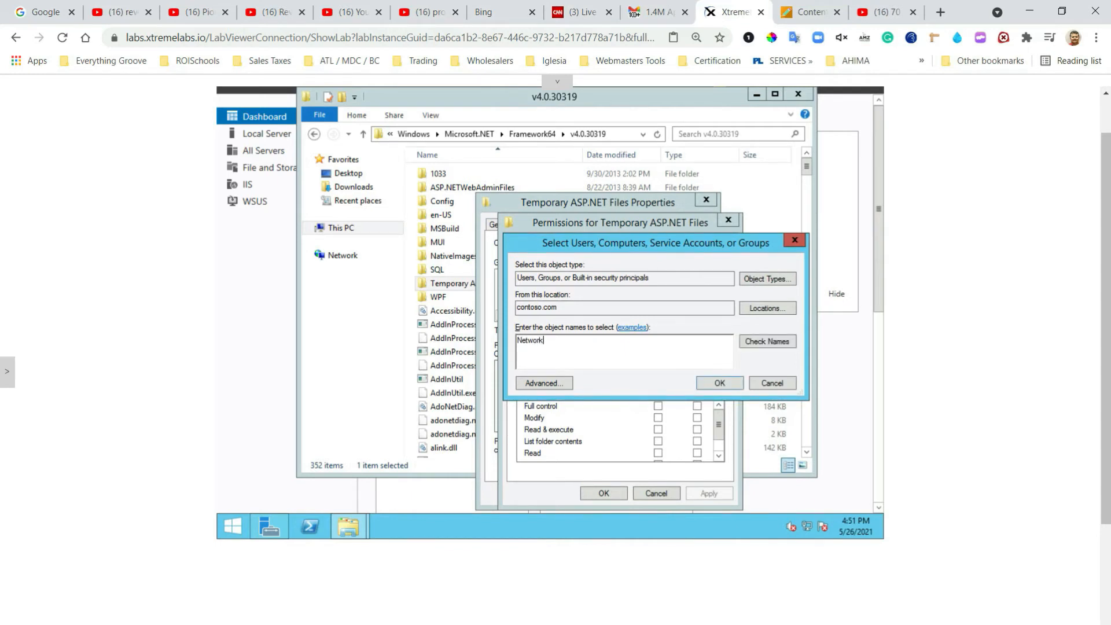
type("Service")
left_click(775, 341)
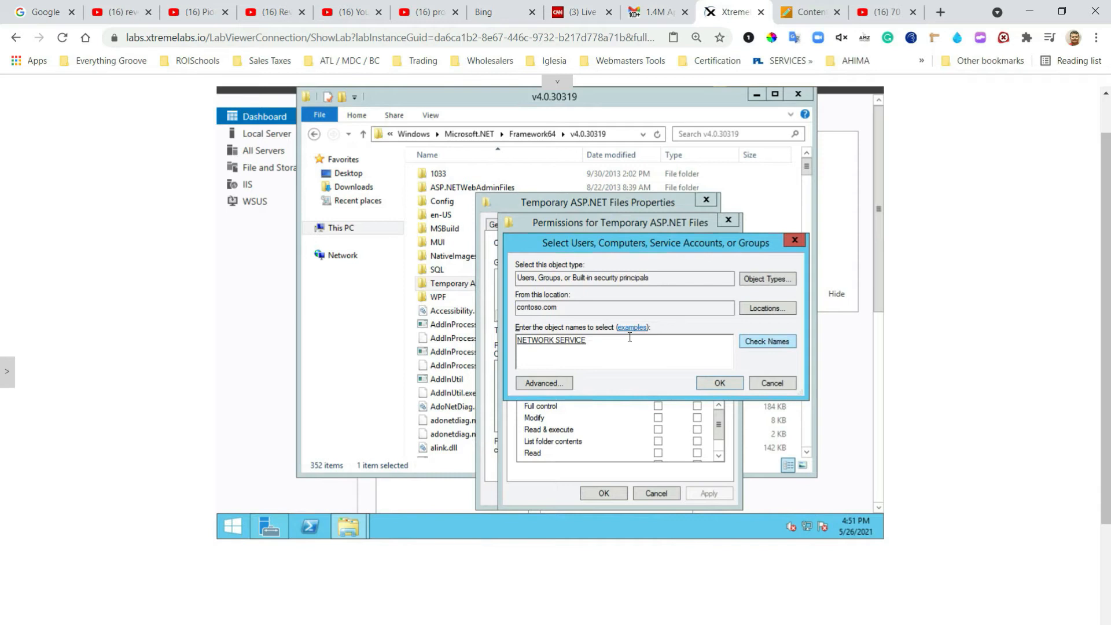
left_click(717, 383)
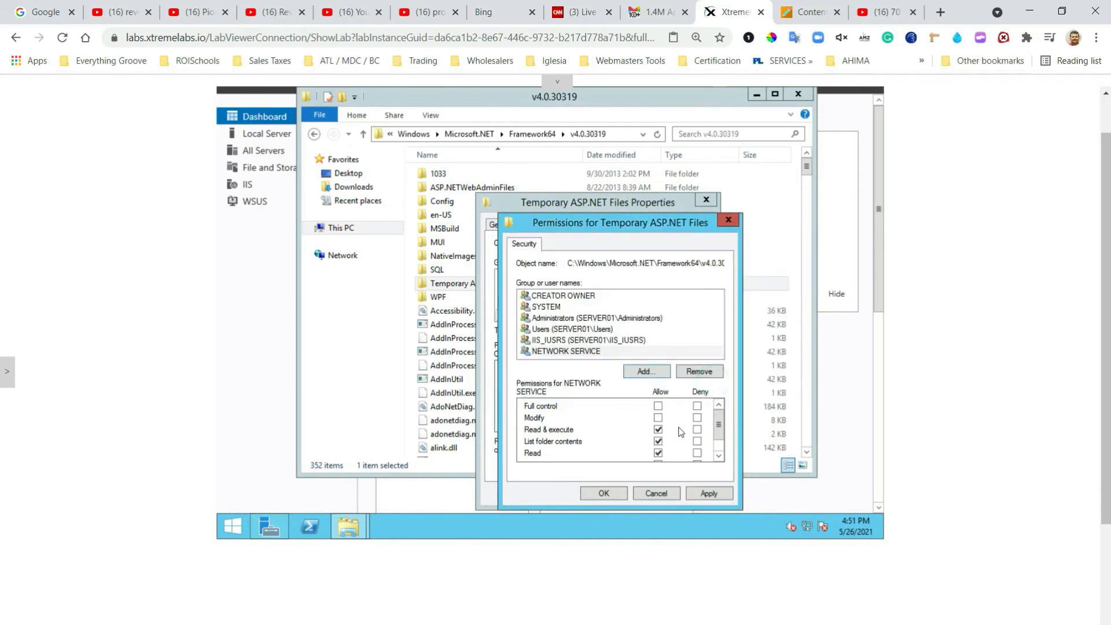
left_click(658, 407)
left_click(600, 494)
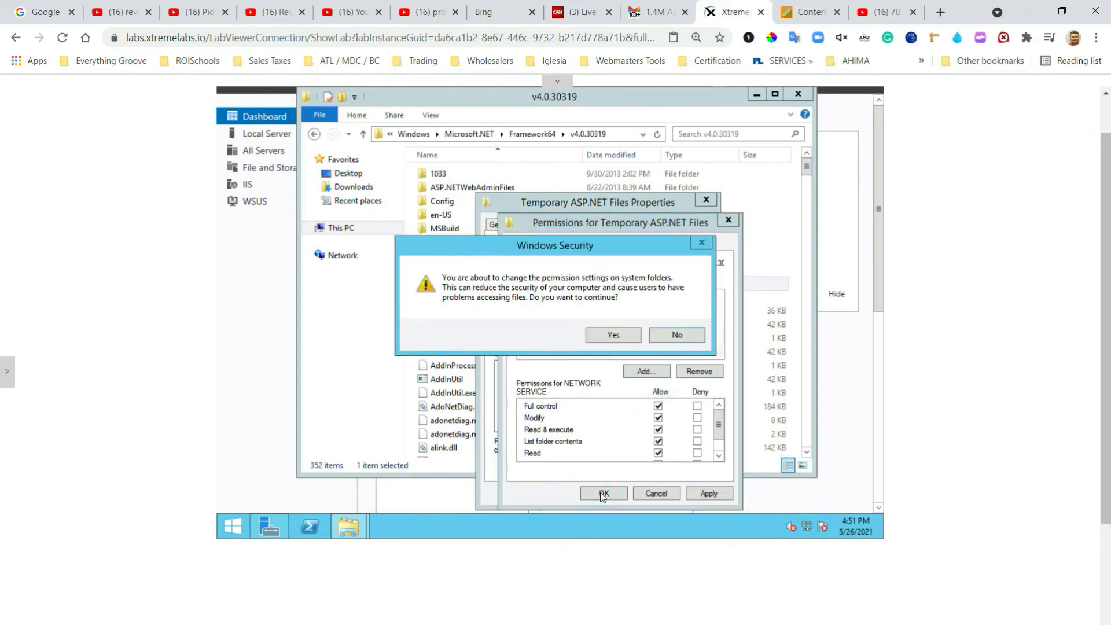
left_click(613, 335)
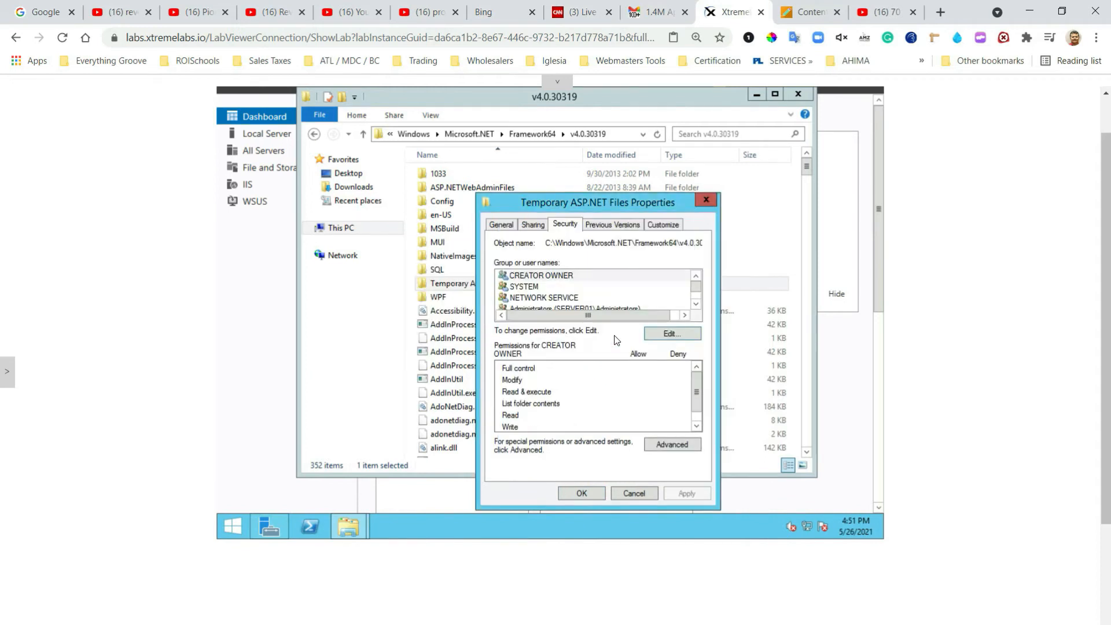
left_click(581, 494)
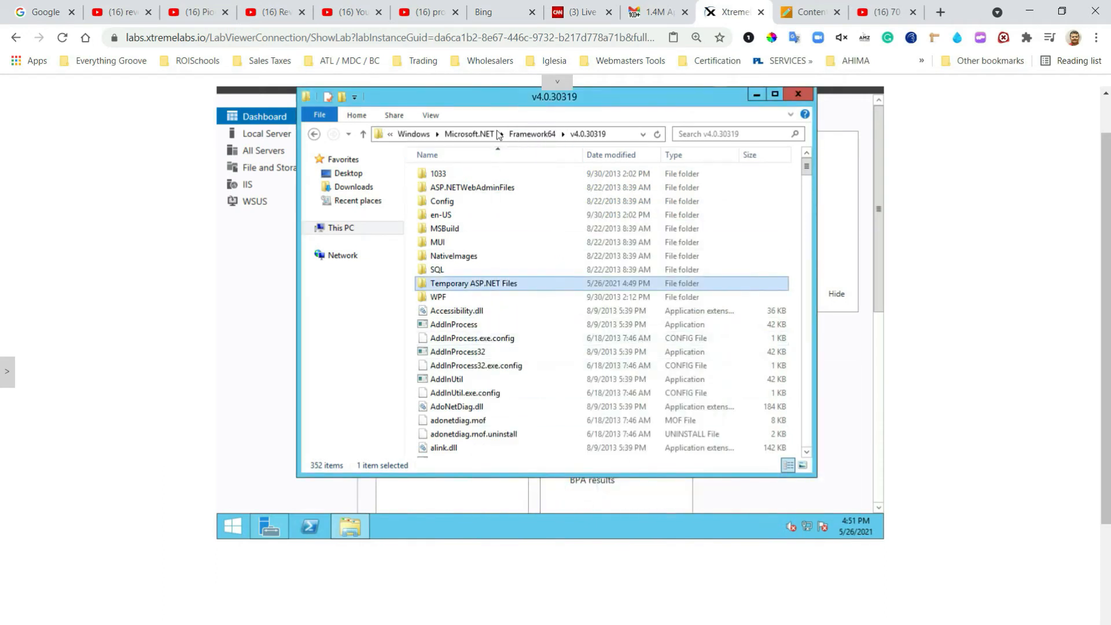
Step: Open the security permissions editor for the C:\Windows\Temp folder
left_click(414, 136)
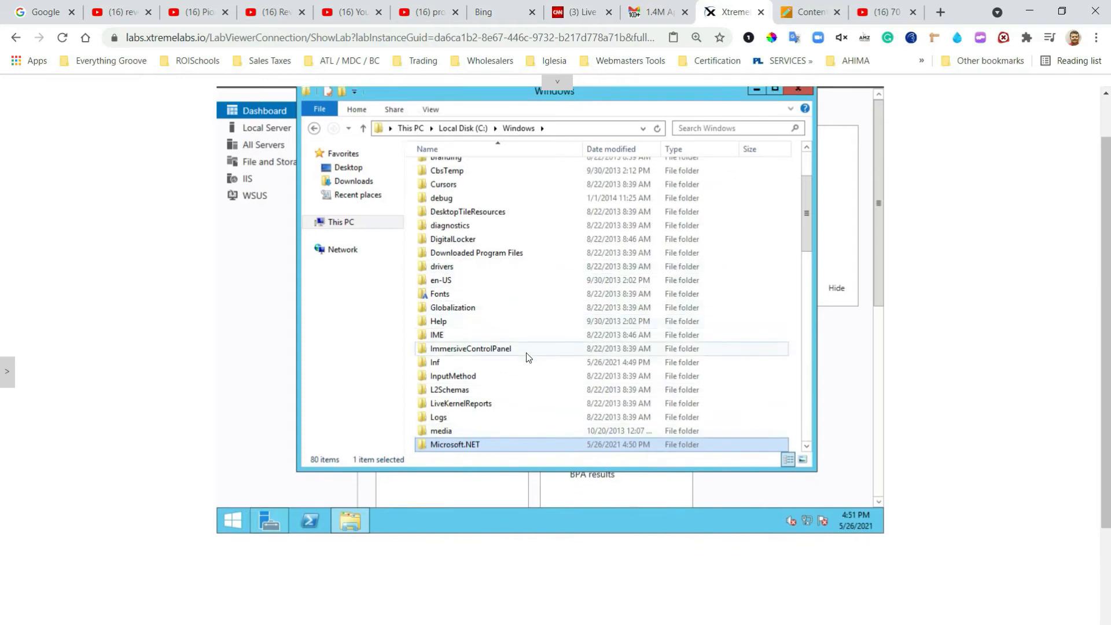
scroll(526, 355, "down", 1)
left_click_drag(804, 160, 815, 304)
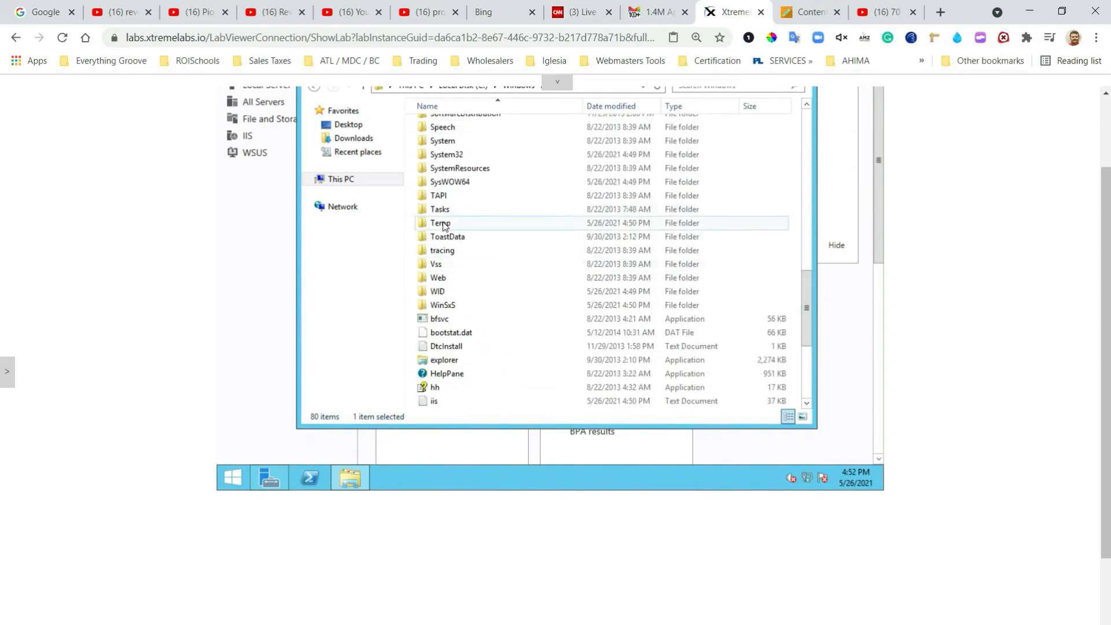
right_click(444, 223)
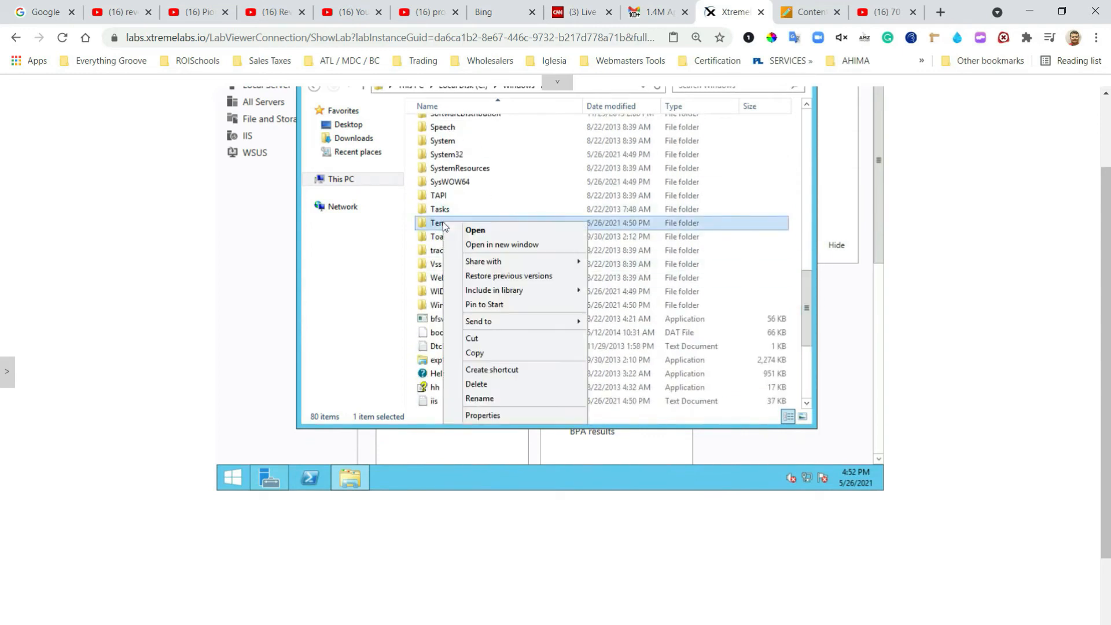
left_click(481, 417)
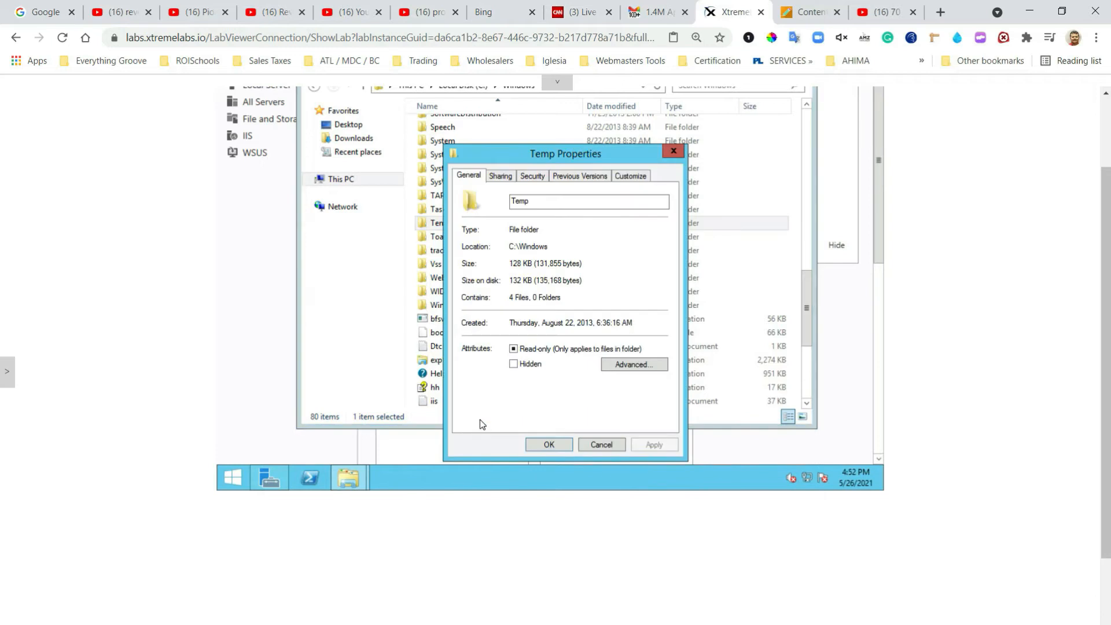
left_click(532, 175)
left_click(633, 286)
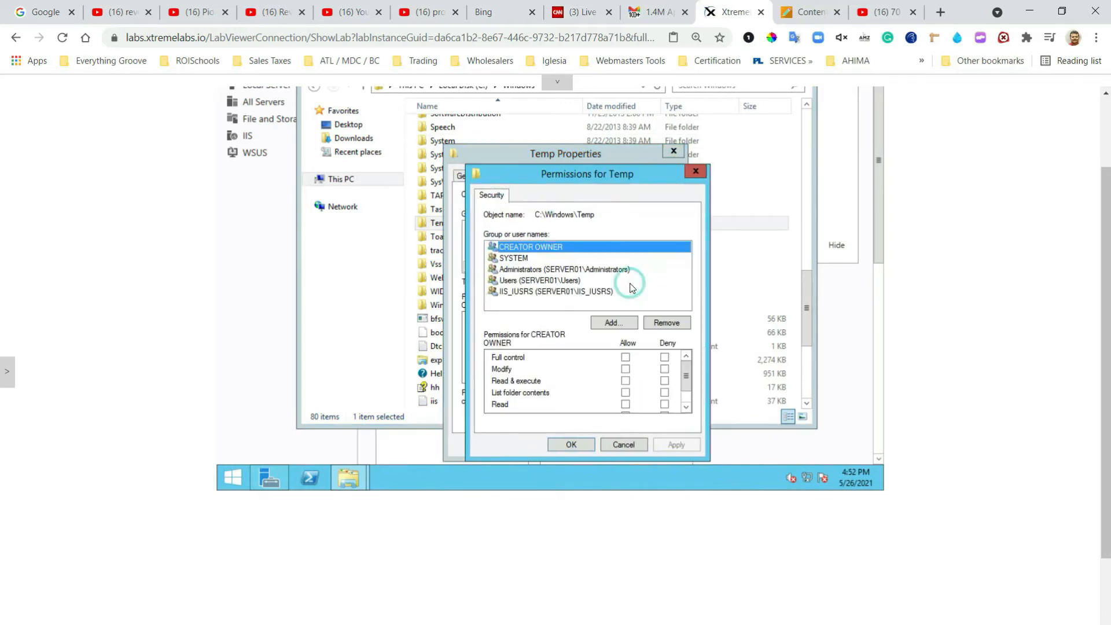
Step: Add NETWORK SERVICE with Full control to Temp, confirm the warning, and close Properties
left_click(610, 322)
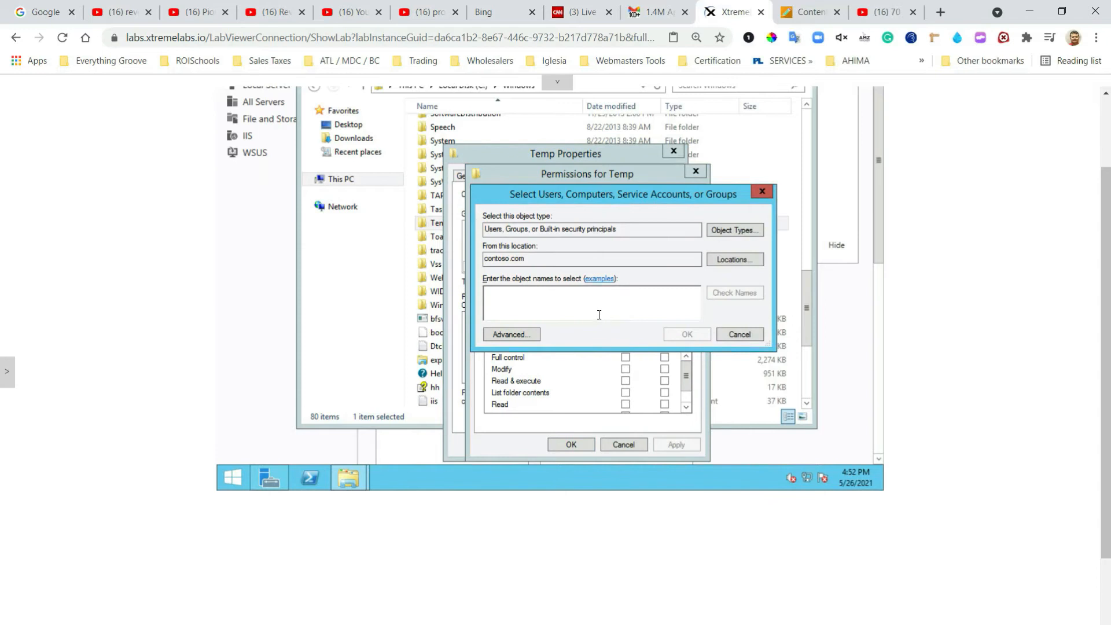
type("N")
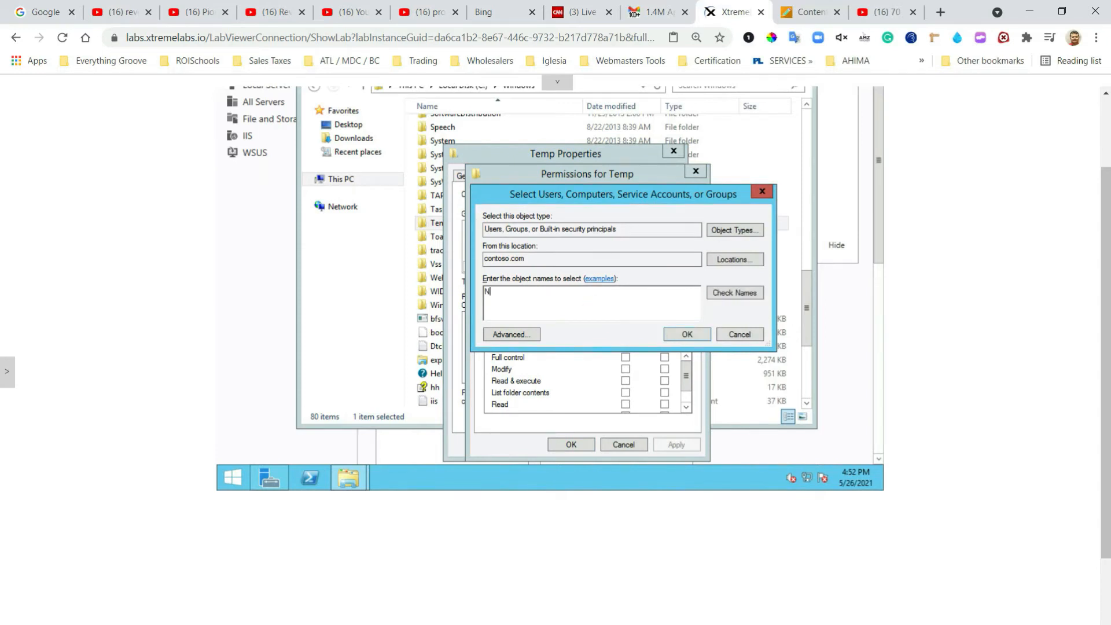
type("etwor")
type("Service")
left_click(728, 298)
left_click(688, 334)
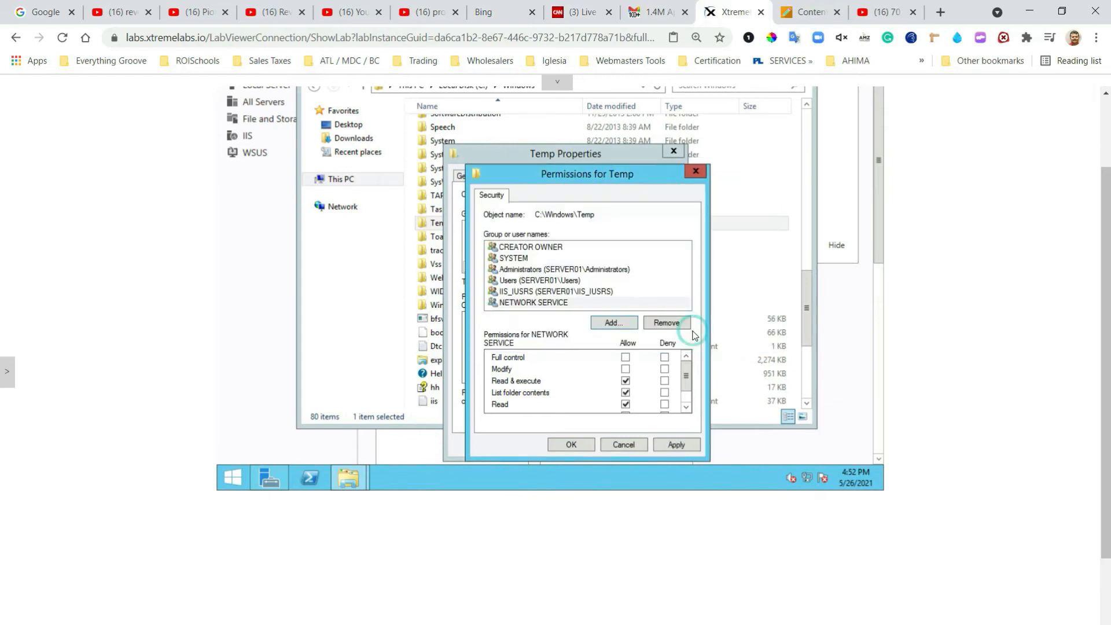
left_click(625, 357)
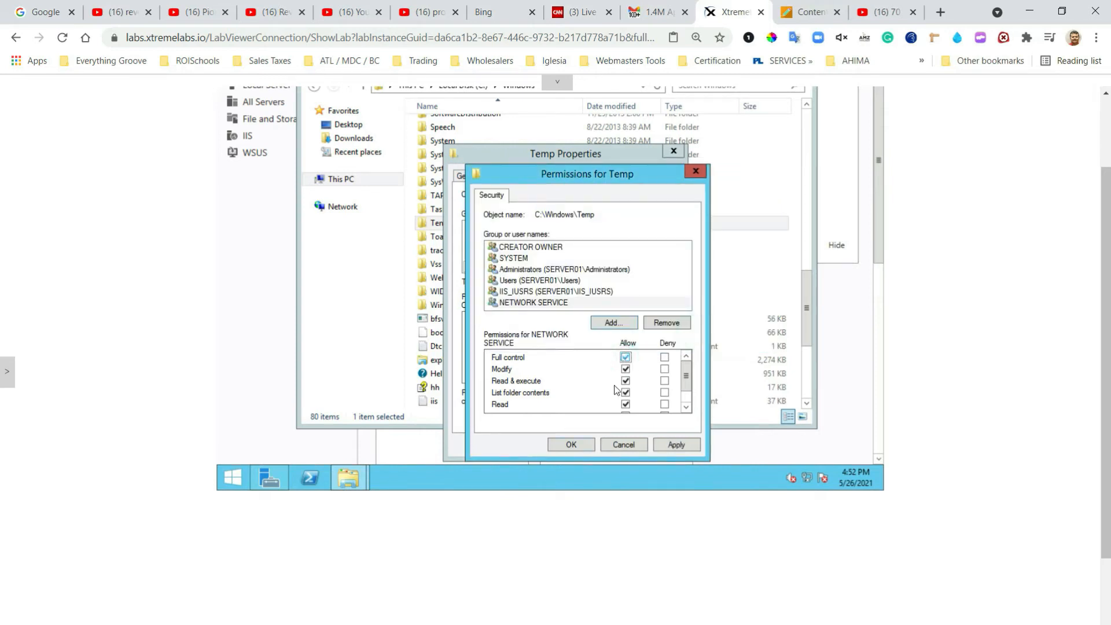
left_click(573, 447)
left_click(614, 285)
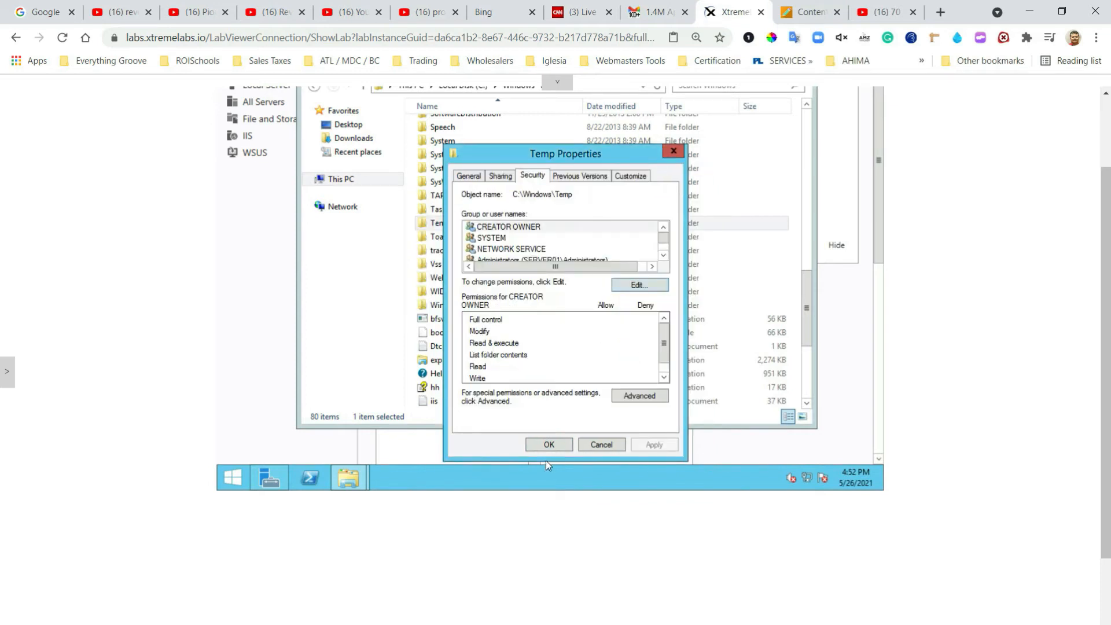
left_click(548, 445)
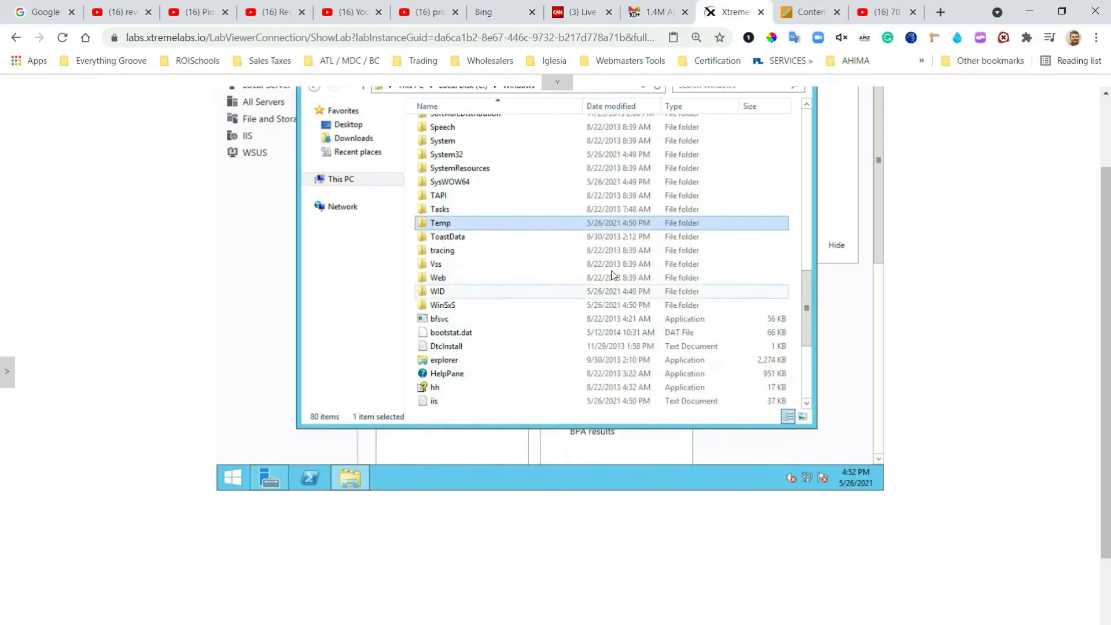
Step: Close the Windows folder window to return to the Server Manager dashboard
scroll(668, 283, "up", 2)
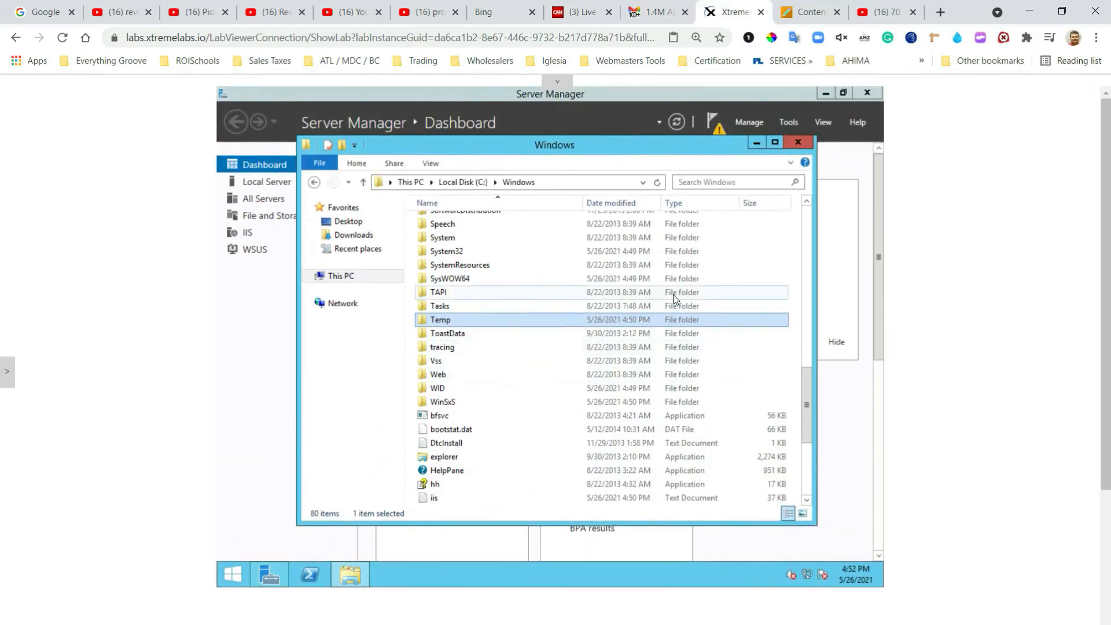
left_click(798, 143)
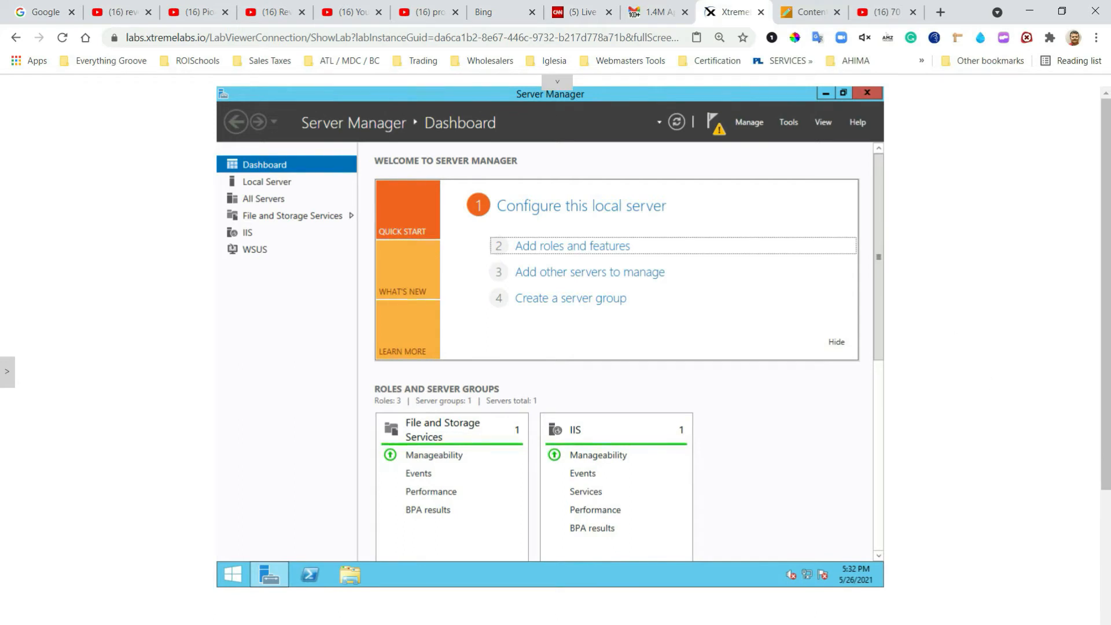
Step: Launch Windows Server Update Services and run its post-installation tasks, storing updates in c:\Updates
left_click(789, 122)
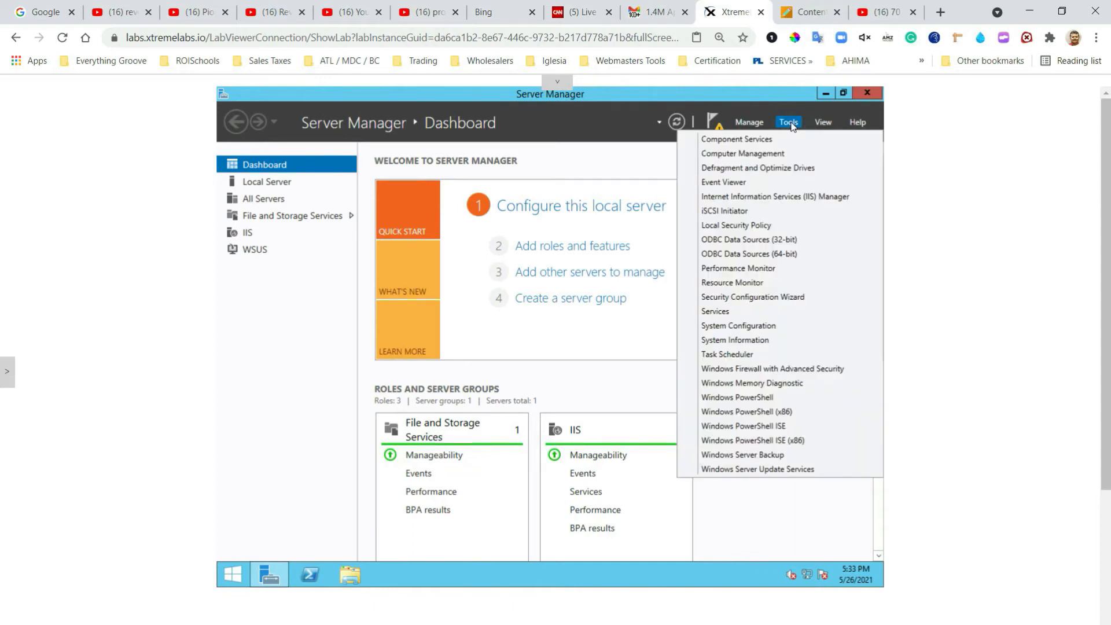
left_click(764, 470)
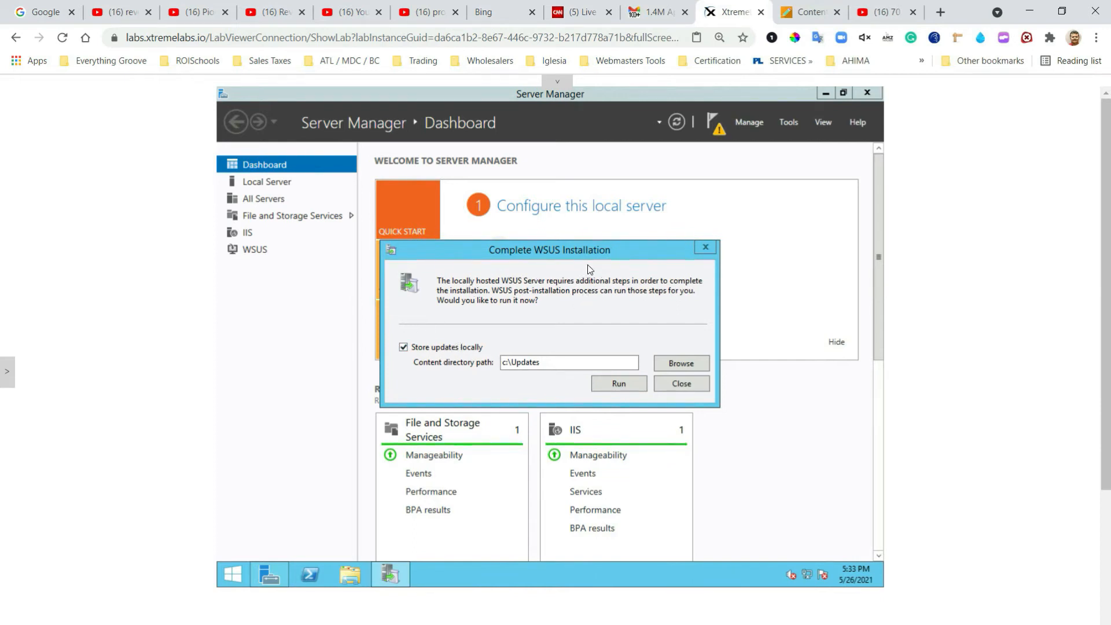
left_click(618, 383)
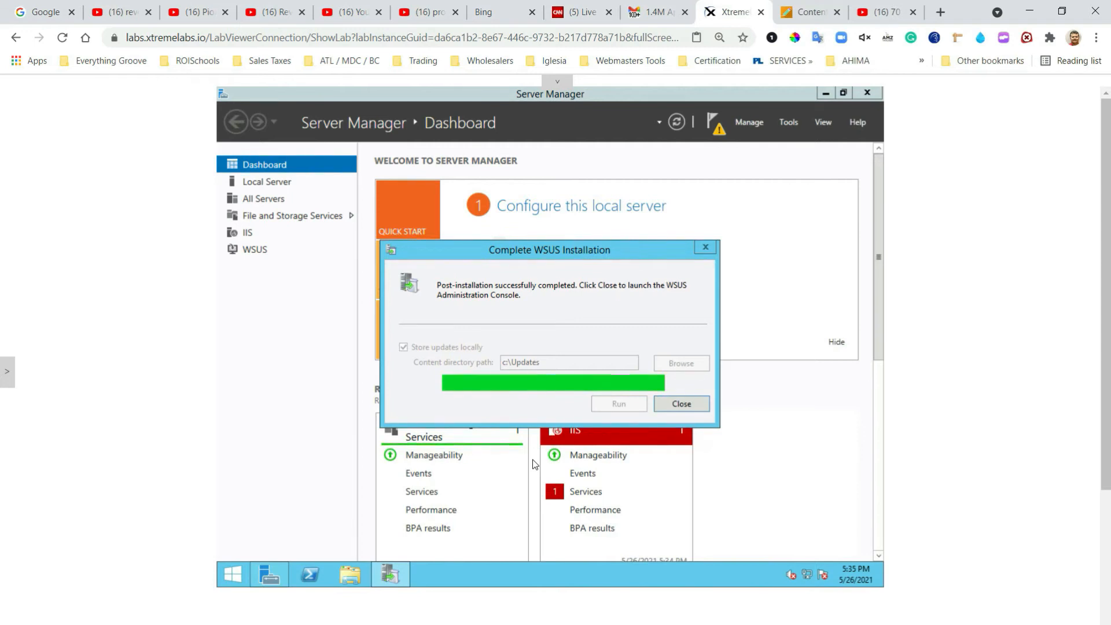
left_click(688, 405)
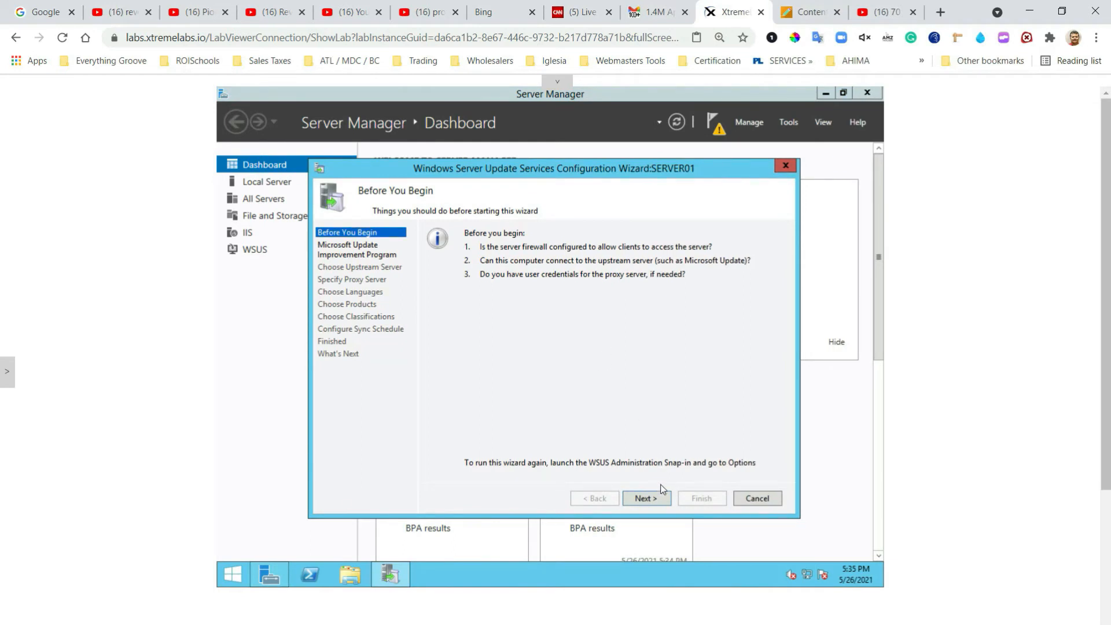
Step: Advance the WSUS wizard past Before You Begin and the Improvement Program page, keeping participation on
left_click(649, 501)
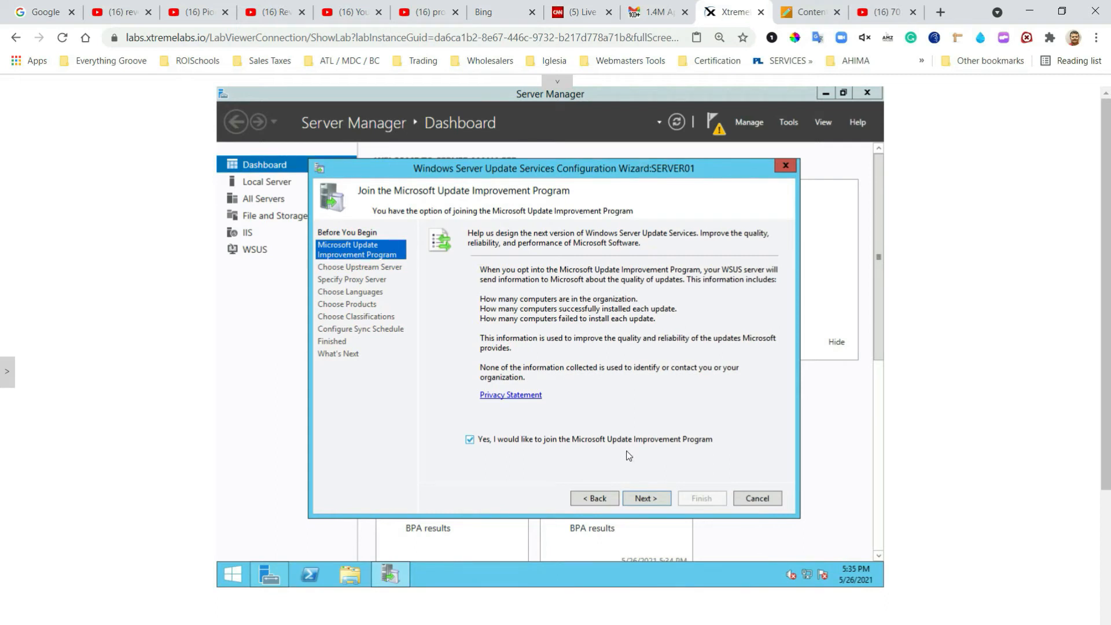
left_click(596, 498)
left_click(653, 498)
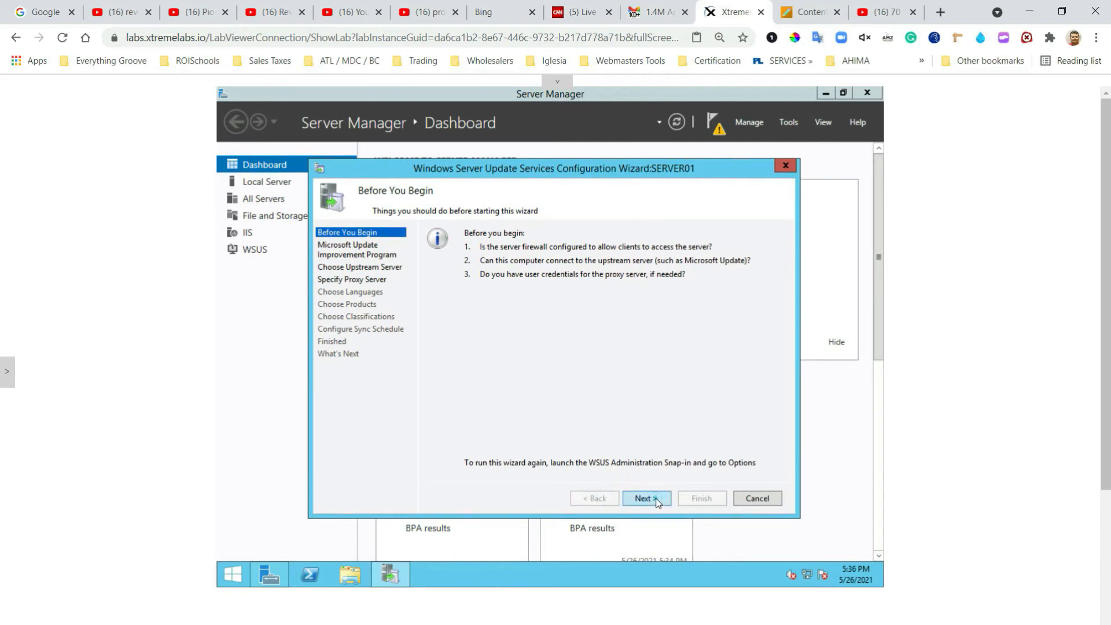
left_click(656, 501)
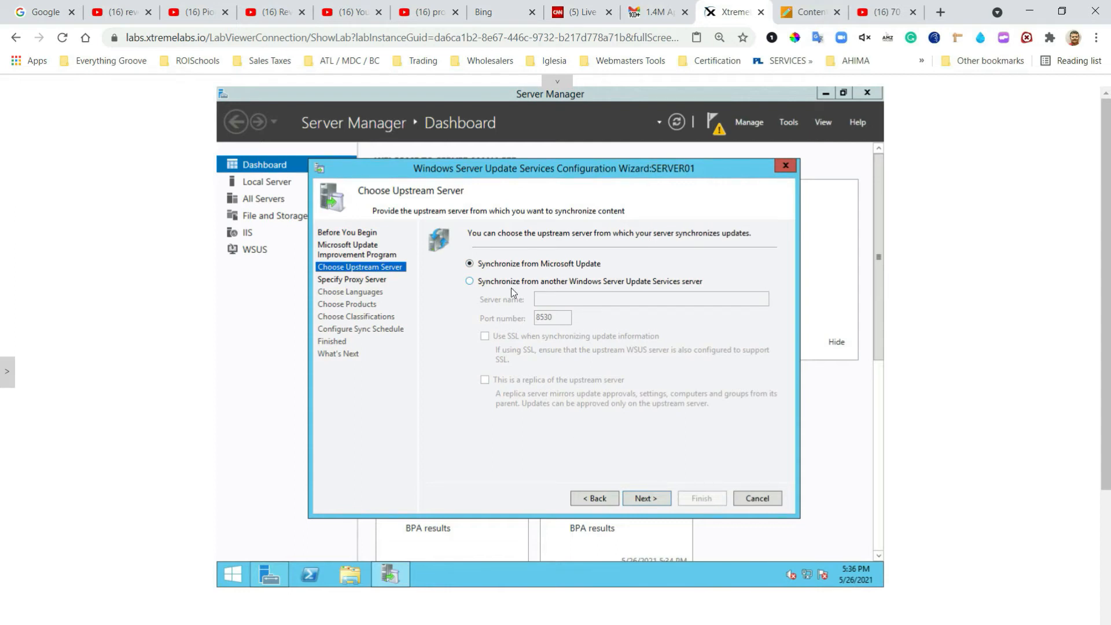
Step: Set the wizard to synchronize from upstream WSUS server server02.contoso.com on port 8530
left_click(470, 281)
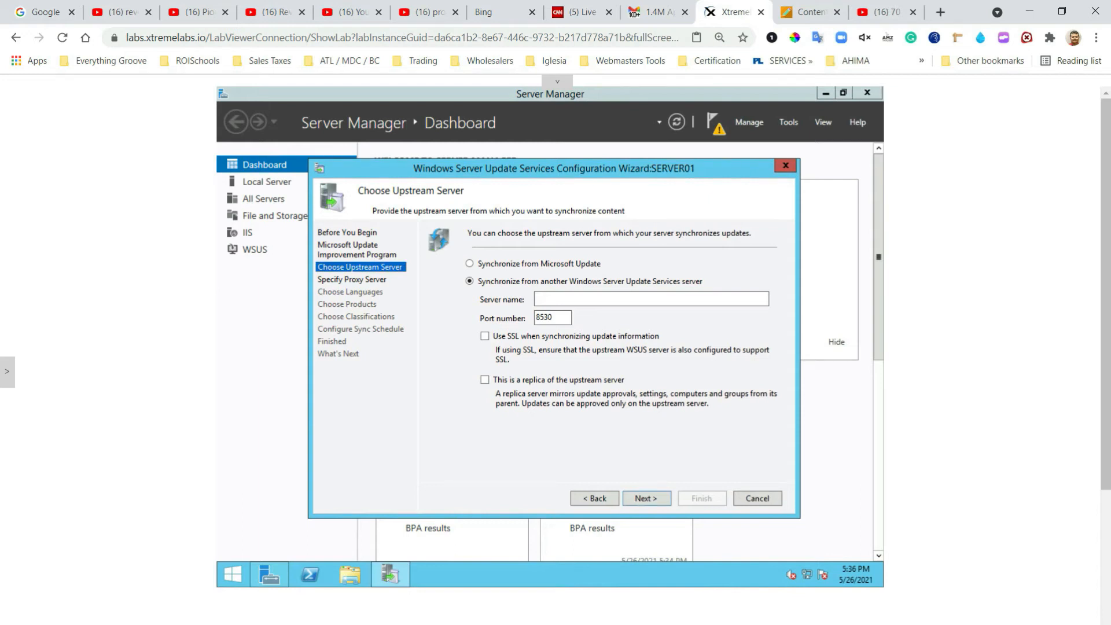
left_click(577, 297)
type("server02.contos")
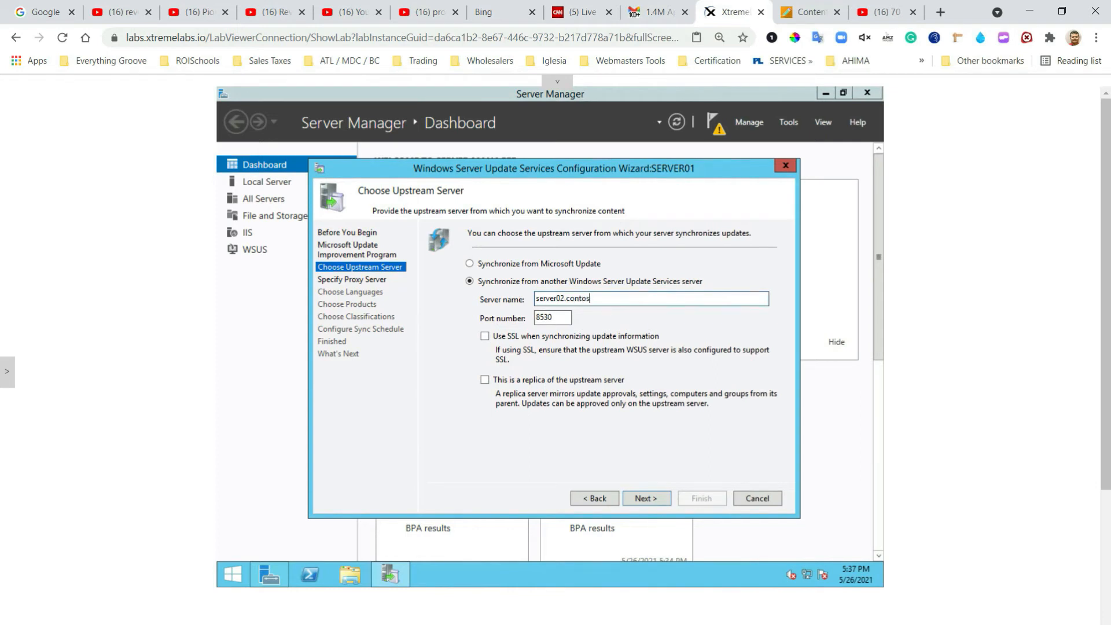
type("o.com")
left_click(656, 501)
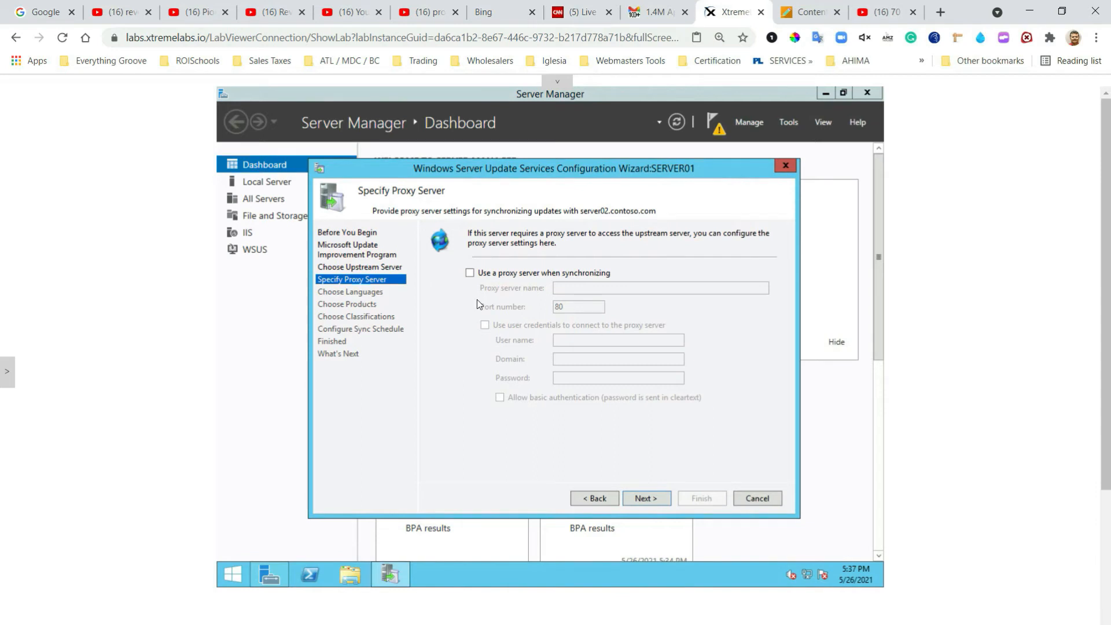
Step: Skip the proxy and connect to server02.contoso.com to download upstream server information
left_click(646, 498)
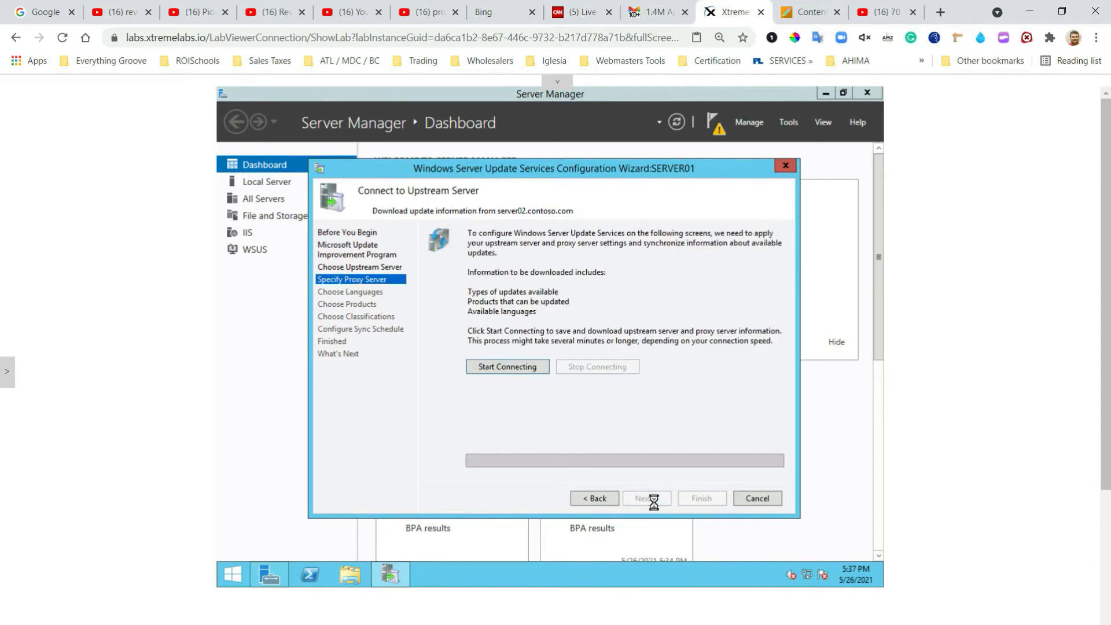
left_click(508, 368)
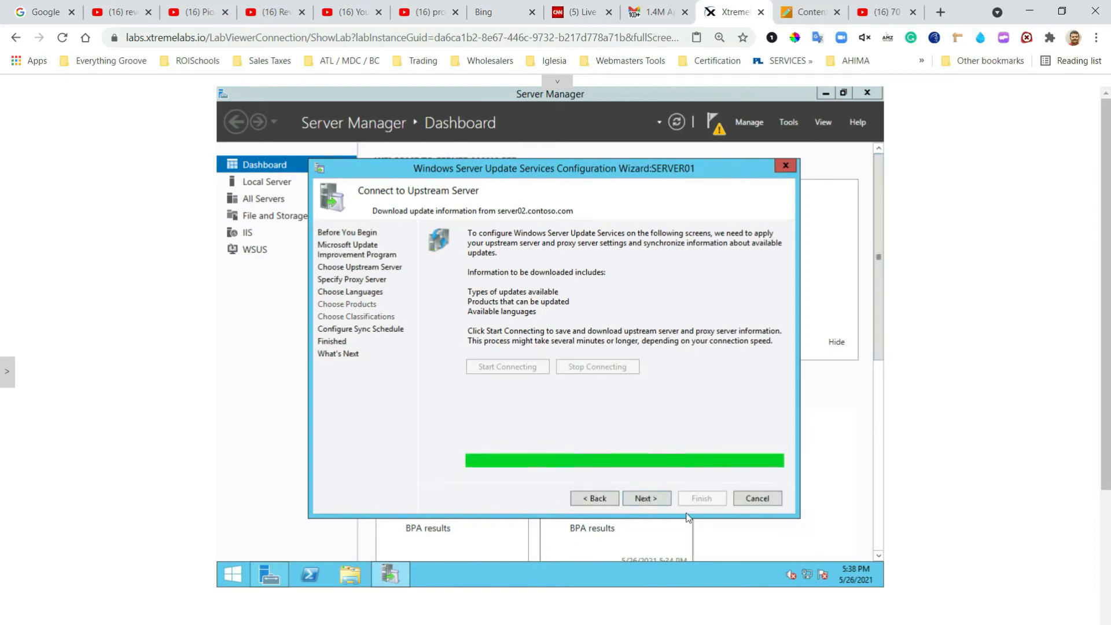
left_click(652, 501)
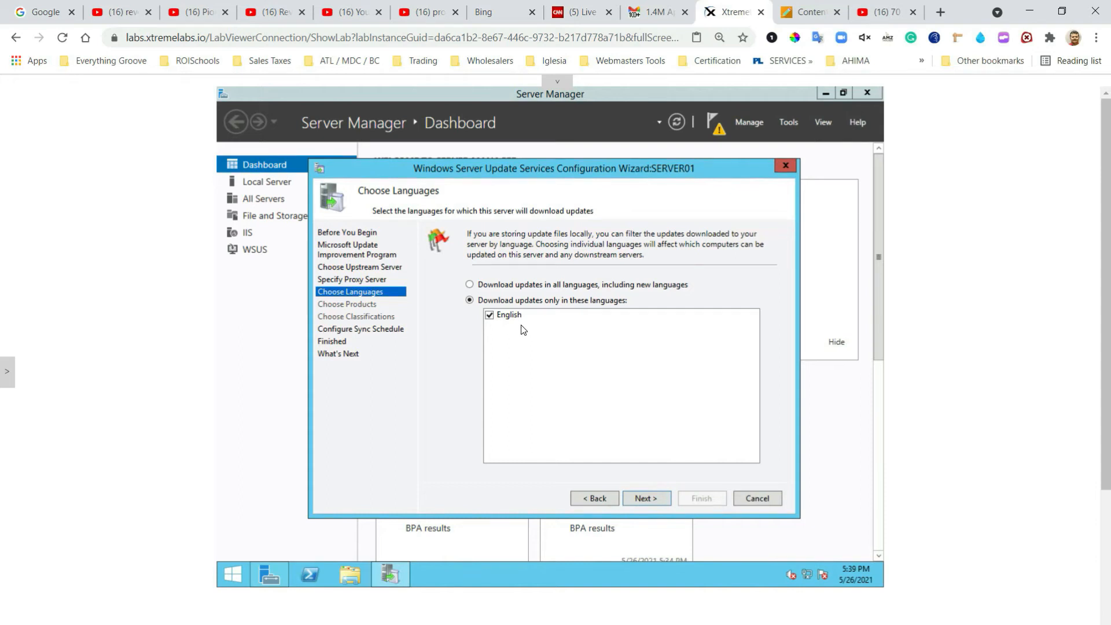
Step: Keep English only and manual sync, enable initial synchronization, and finish the WSUS wizard
left_click(651, 499)
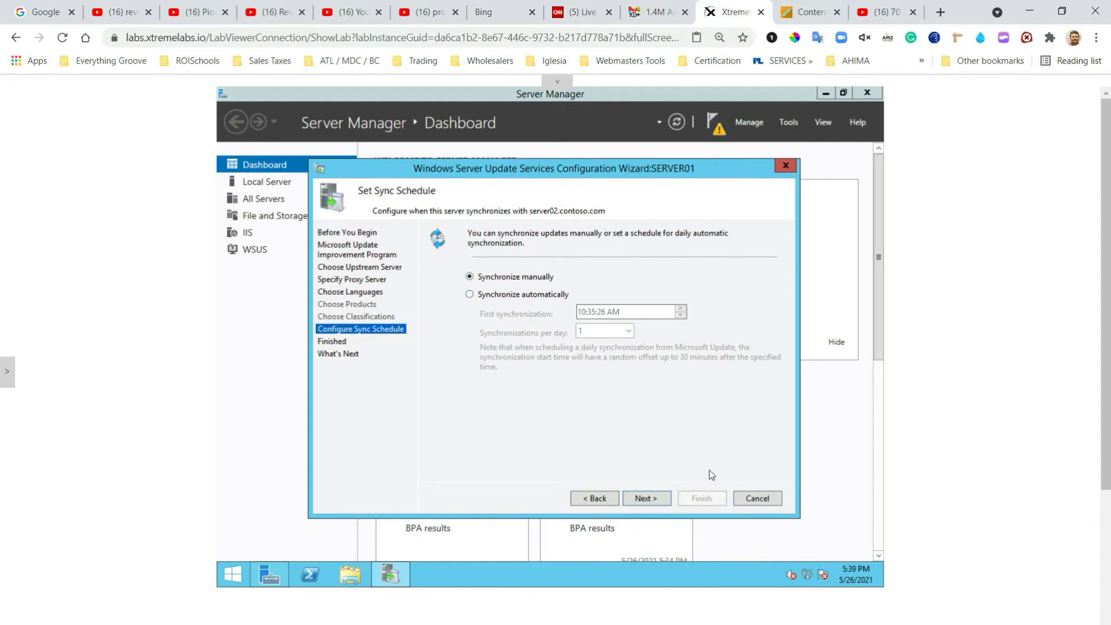
left_click(654, 501)
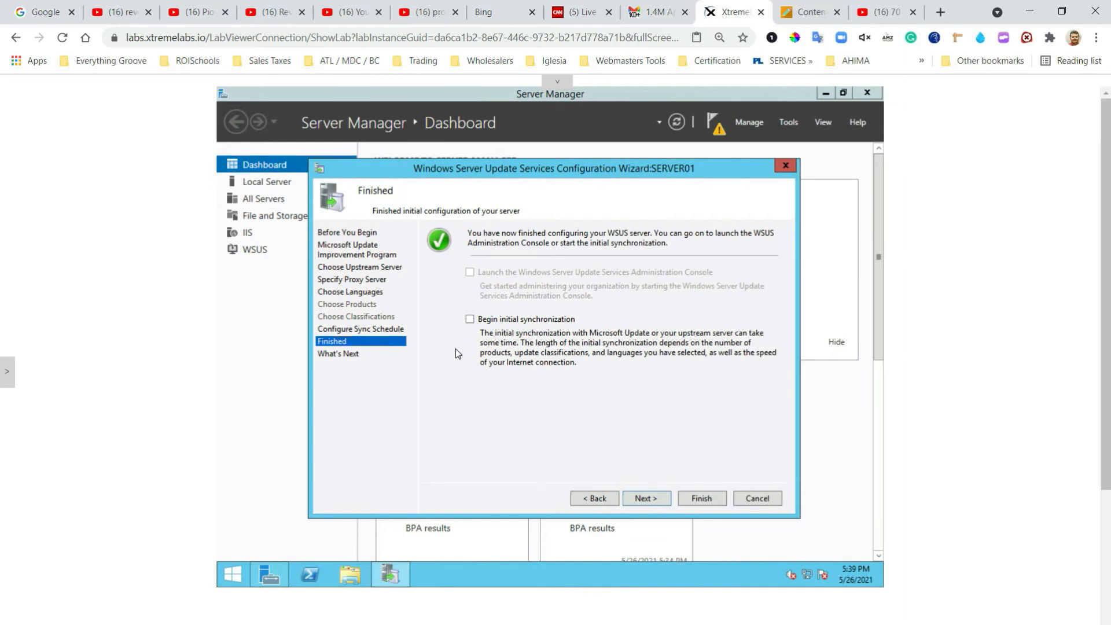
left_click(470, 319)
left_click(702, 498)
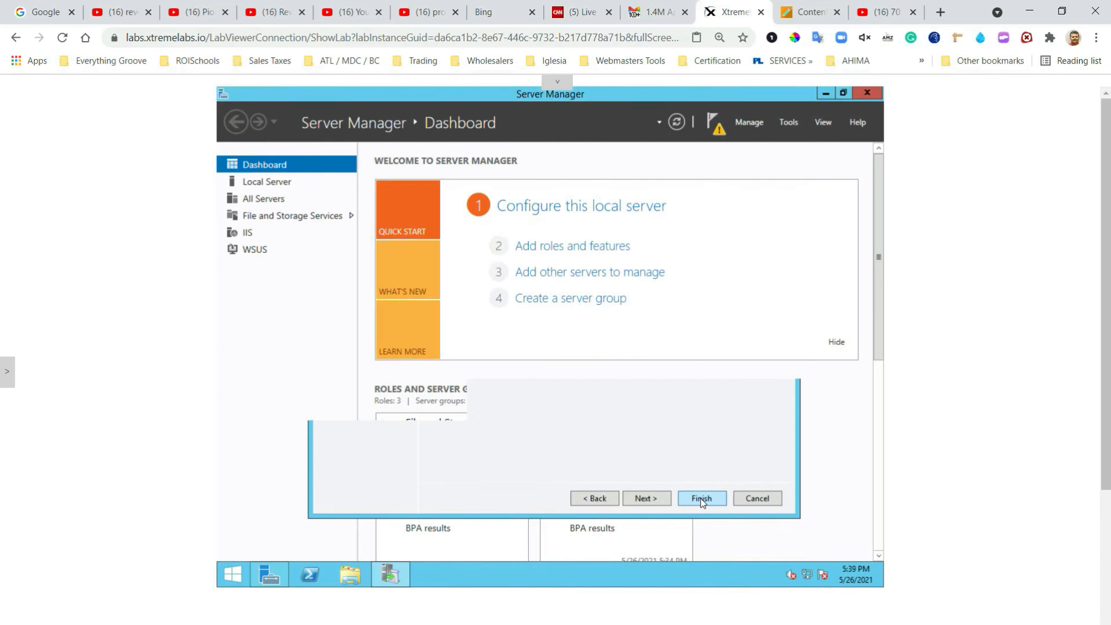
Step: In the Update Services console, show SERVER01's Options and expand Computers to All Computers
left_click(397, 575)
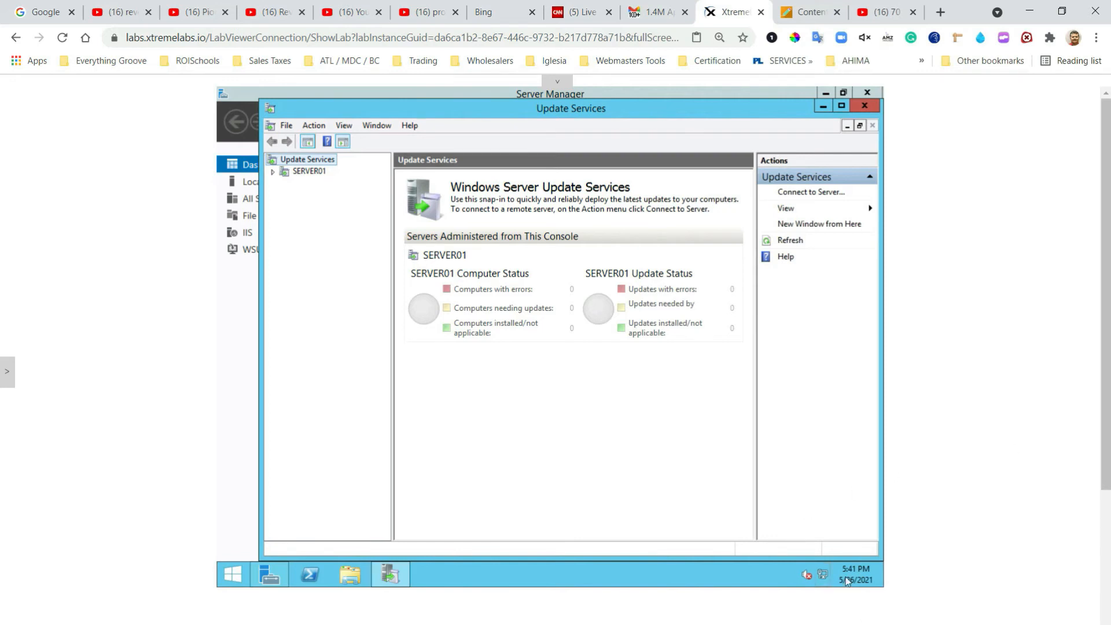
left_click(270, 172)
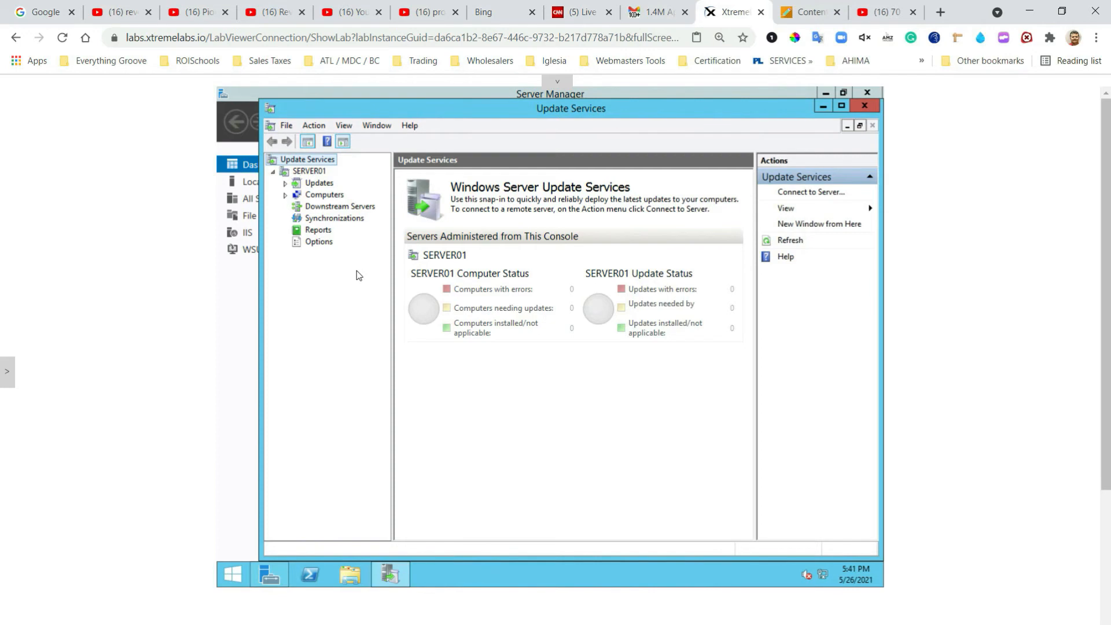
left_click(324, 243)
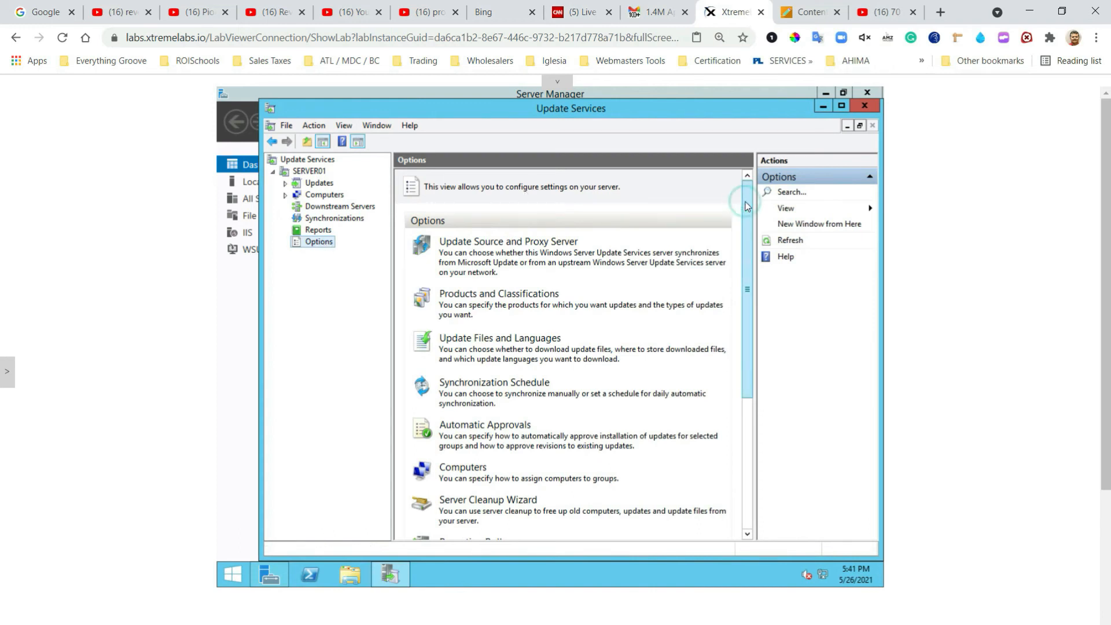
left_click_drag(747, 206, 740, 287)
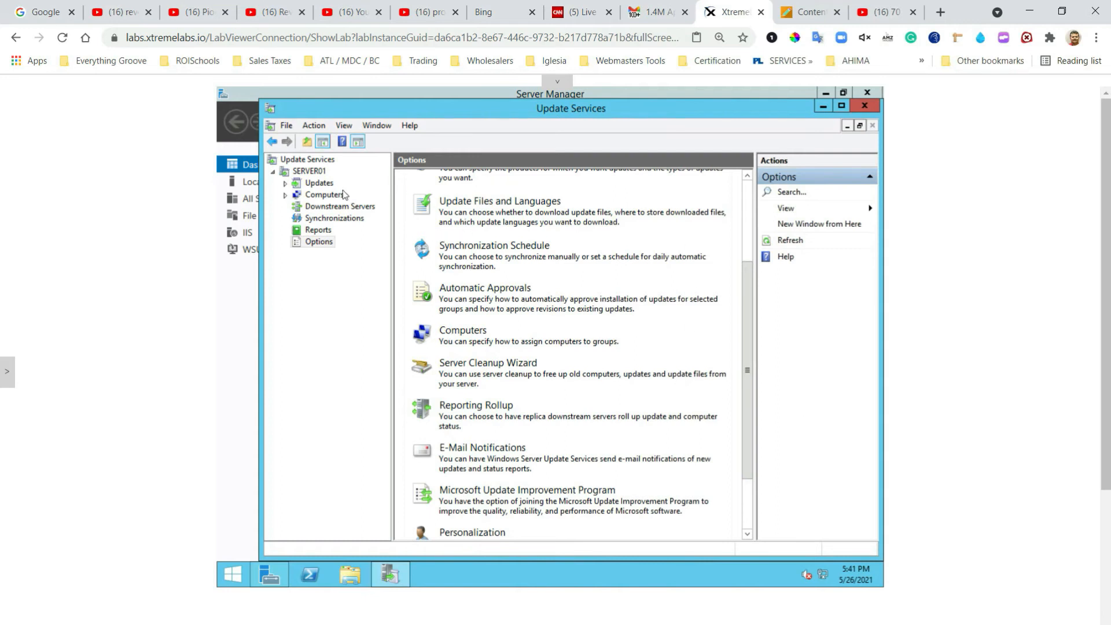
left_click(285, 196)
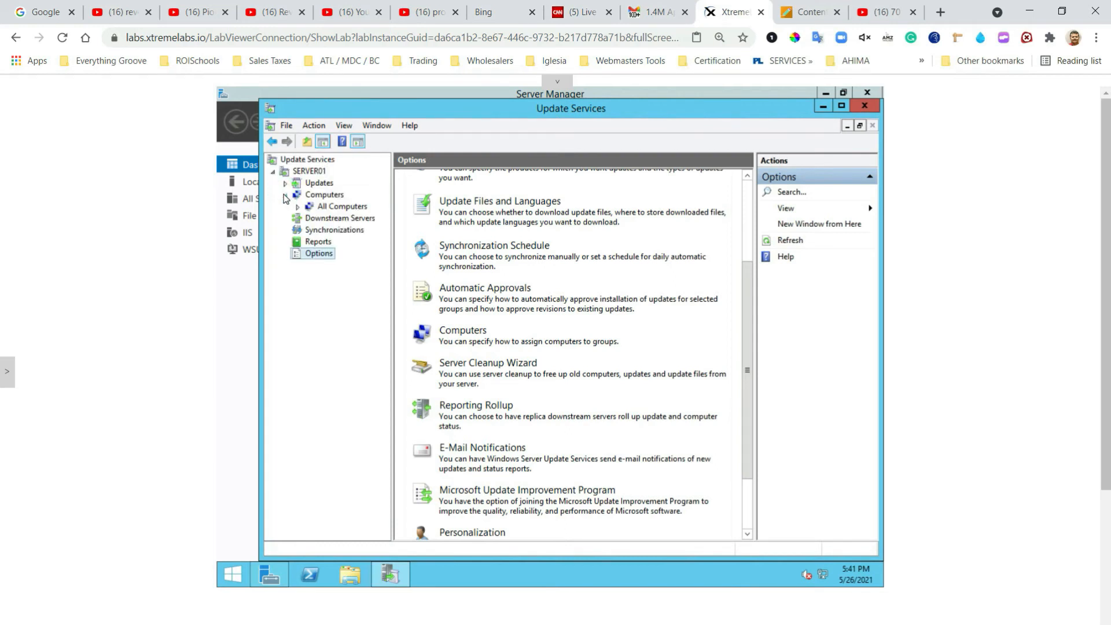
Step: Add a computer group named Group1 under All Computers
right_click(334, 209)
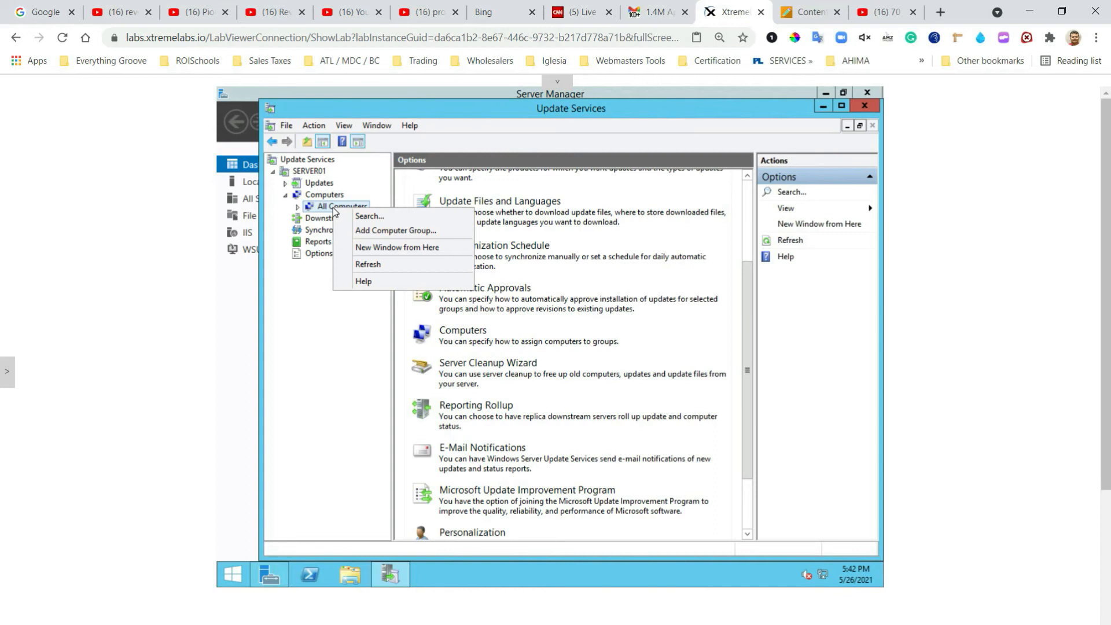
left_click(376, 232)
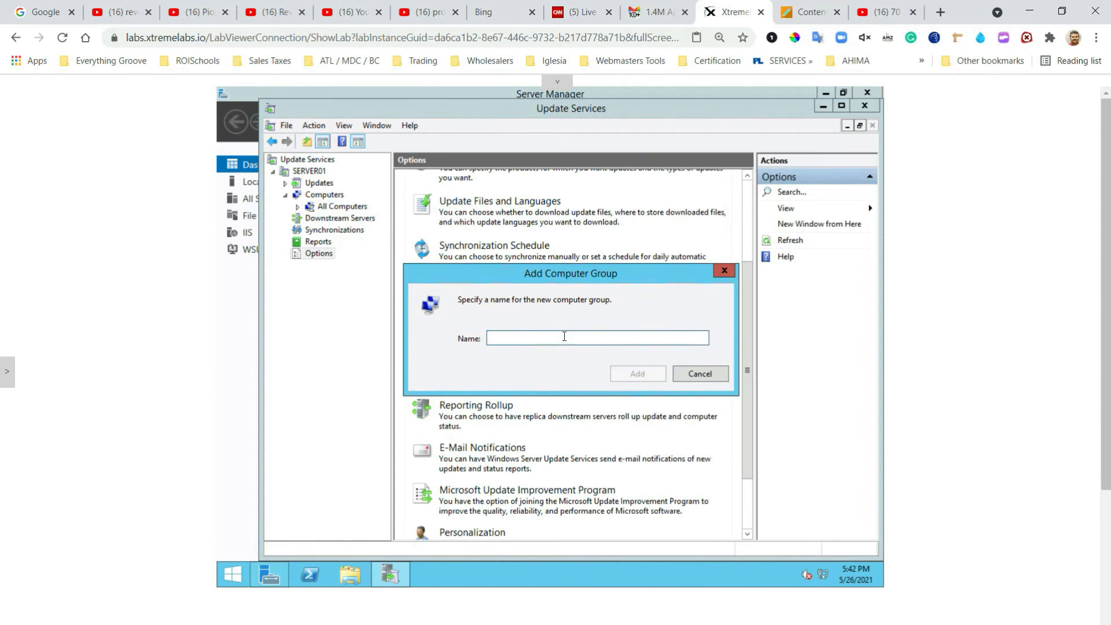
type("Gro")
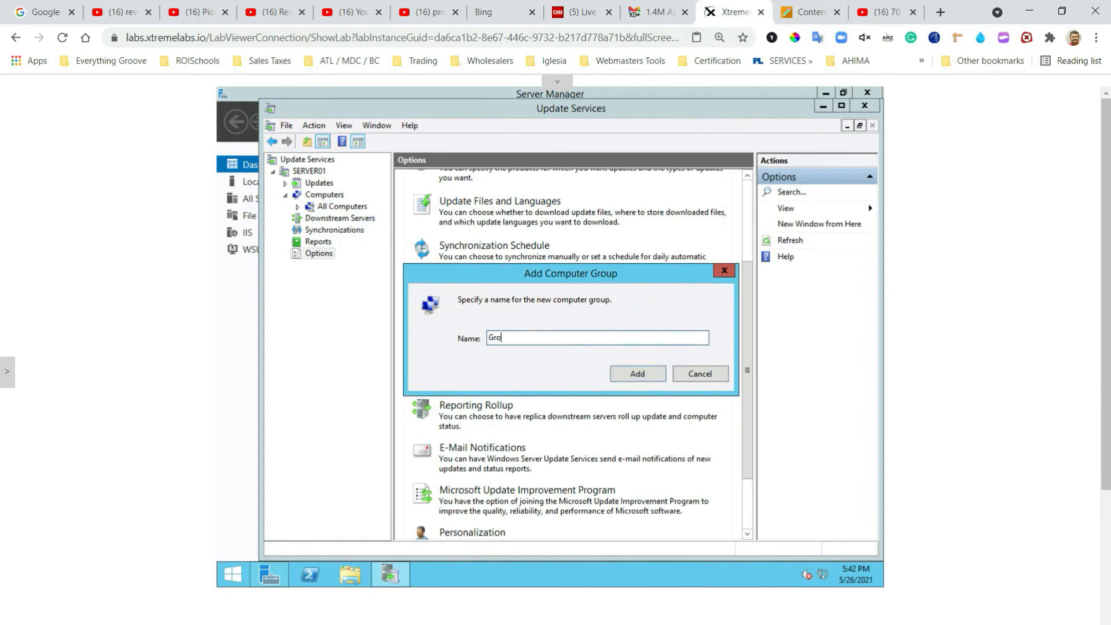
type("up1")
left_click(638, 376)
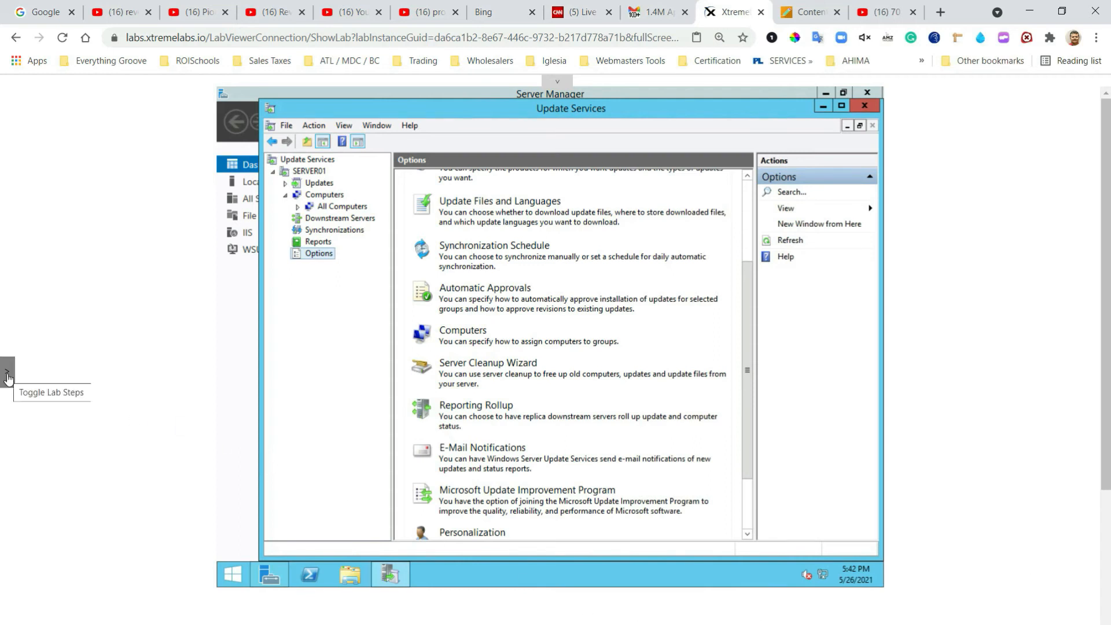
Step: Switch the lab console to the RWDC01 virtual machine and bring up its sign-in prompt
left_click(8, 377)
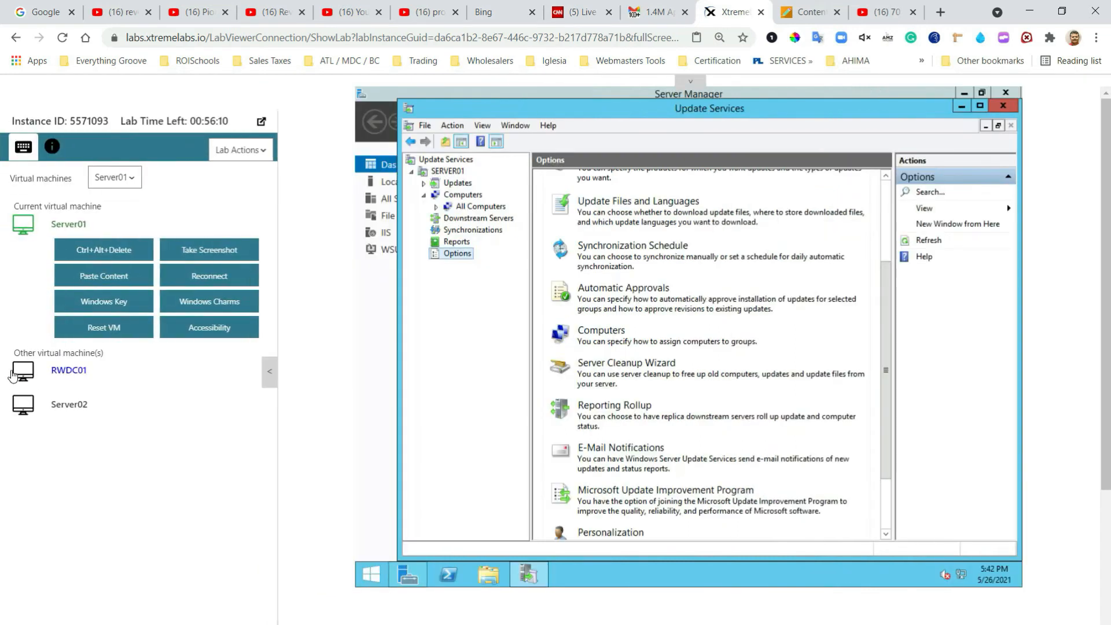
left_click(135, 181)
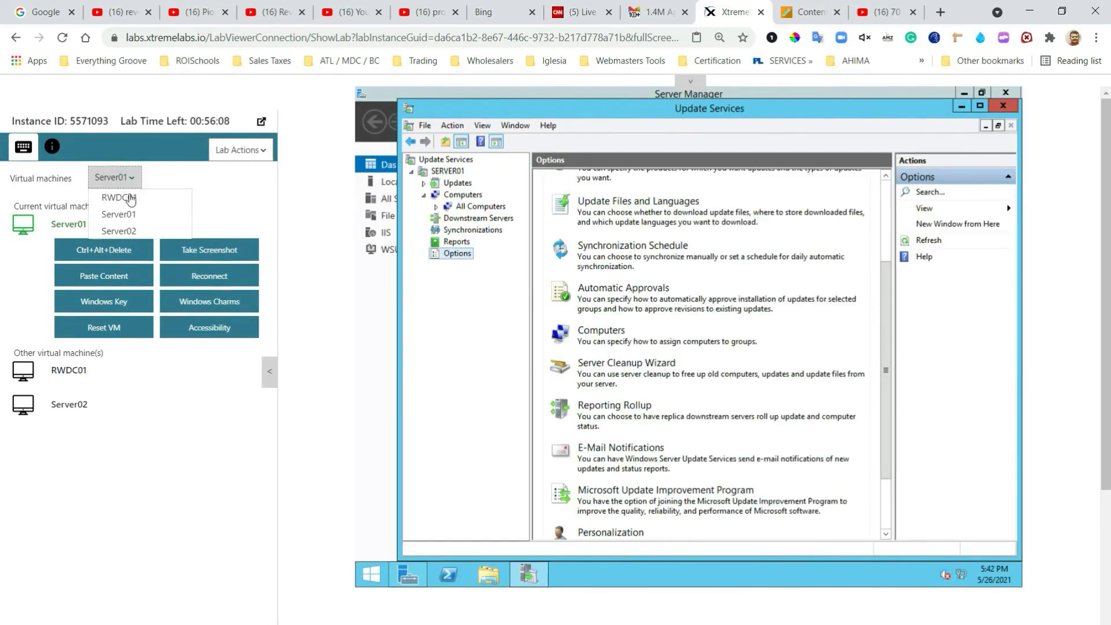
left_click(128, 202)
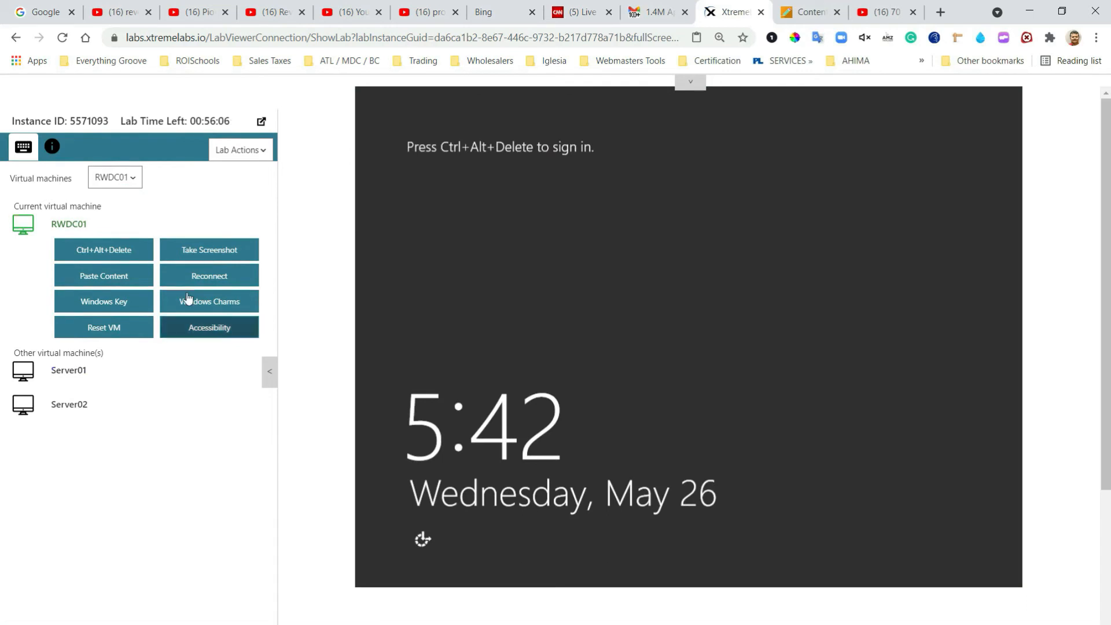
left_click(105, 249)
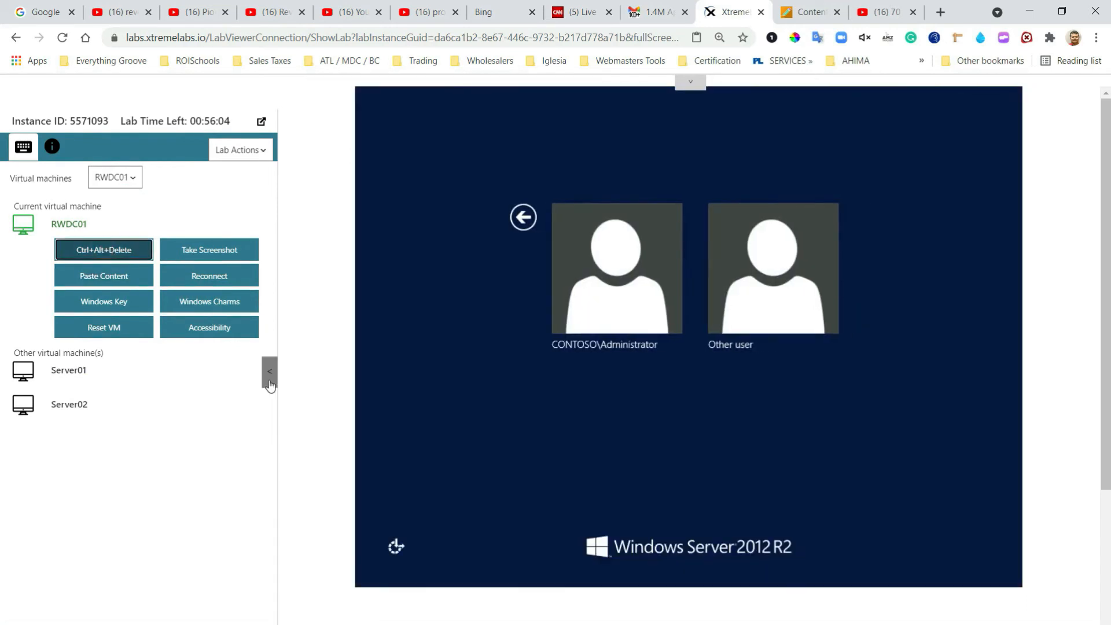
left_click(270, 371)
Step: Sign in to RWDC01 as CONTOSO\Administrator with the account password
left_click(494, 293)
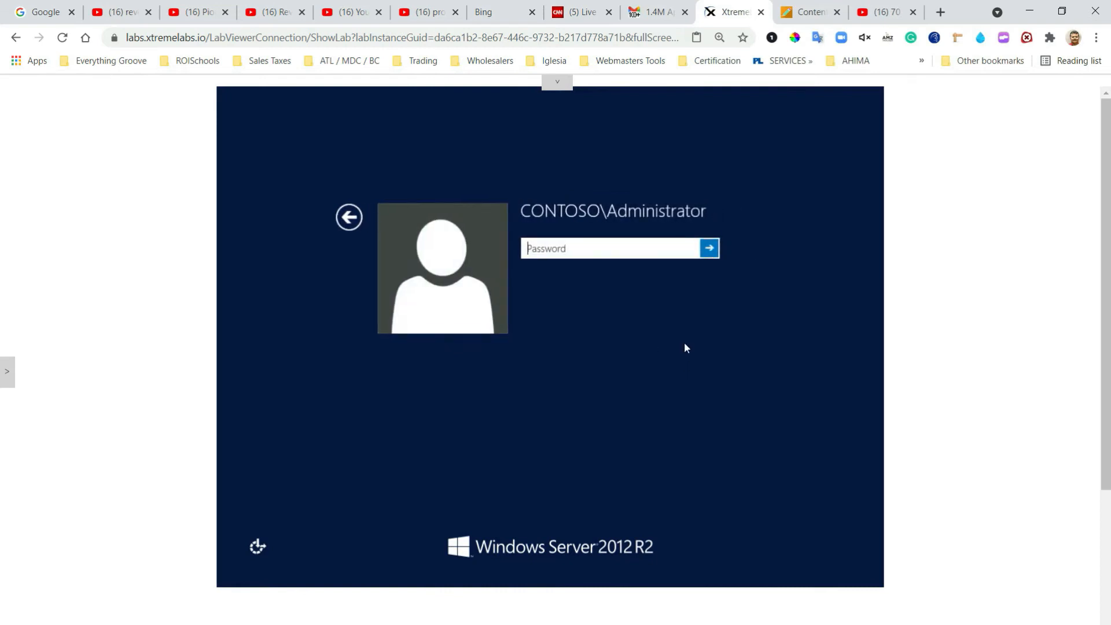
type("Pa$$w0rd")
key("Return")
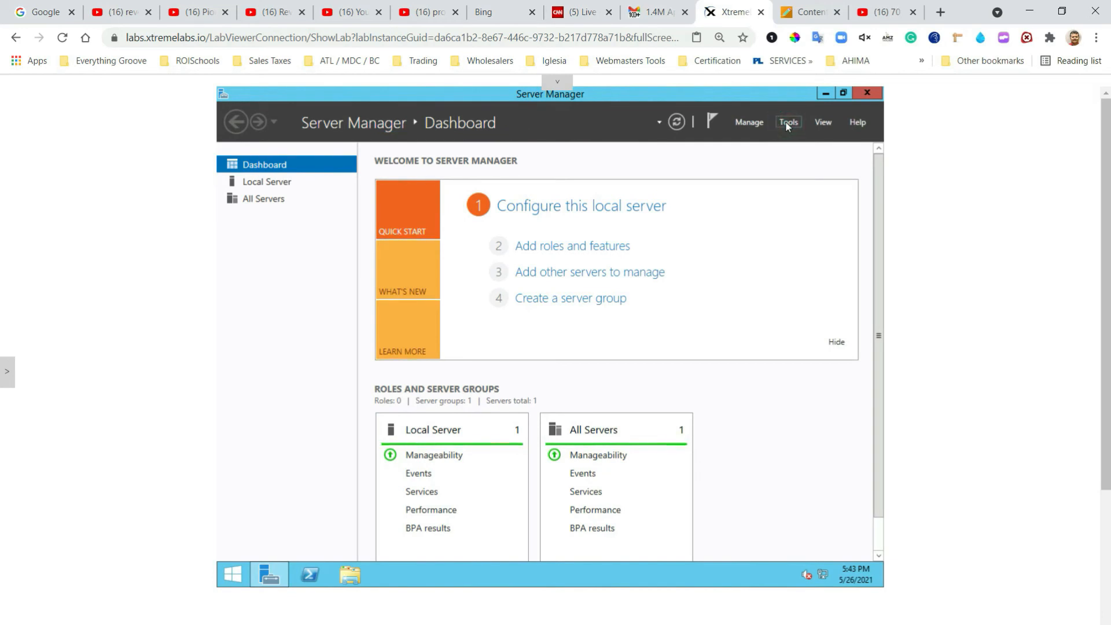
Step: Open Active Directory Users and Computers and create a Servers OU under contoso.com
left_click(790, 124)
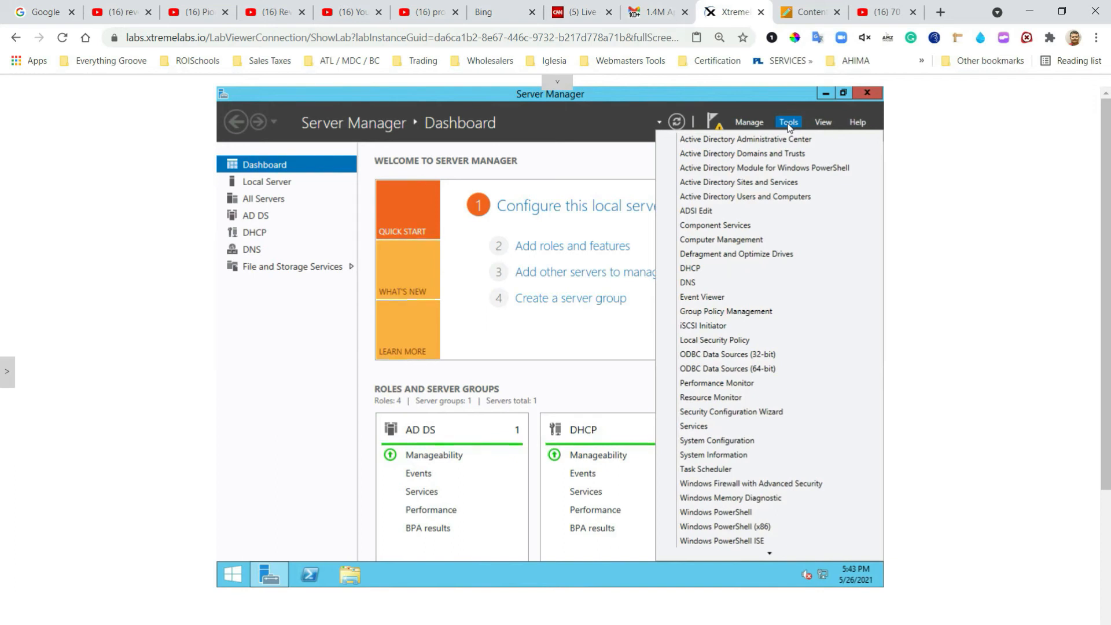
left_click(789, 197)
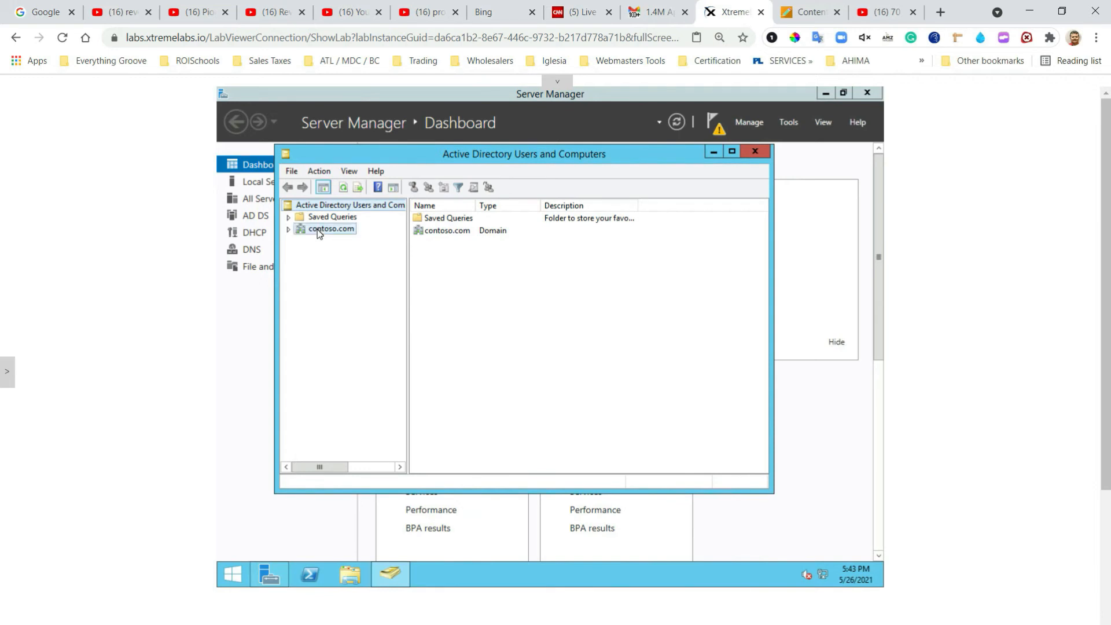
right_click(318, 230)
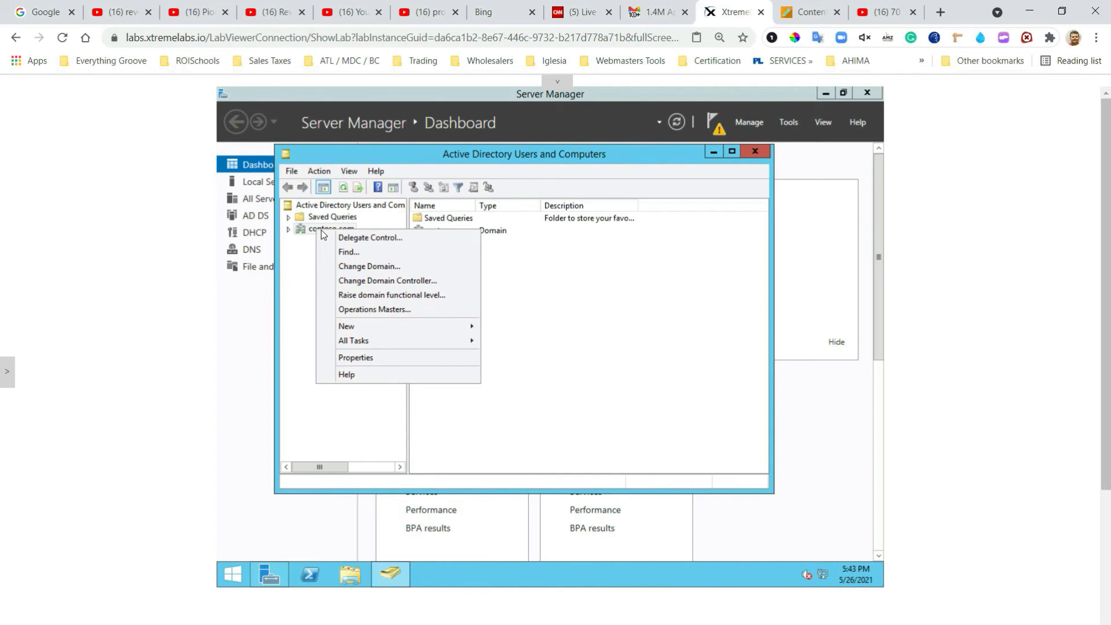
left_click(289, 229)
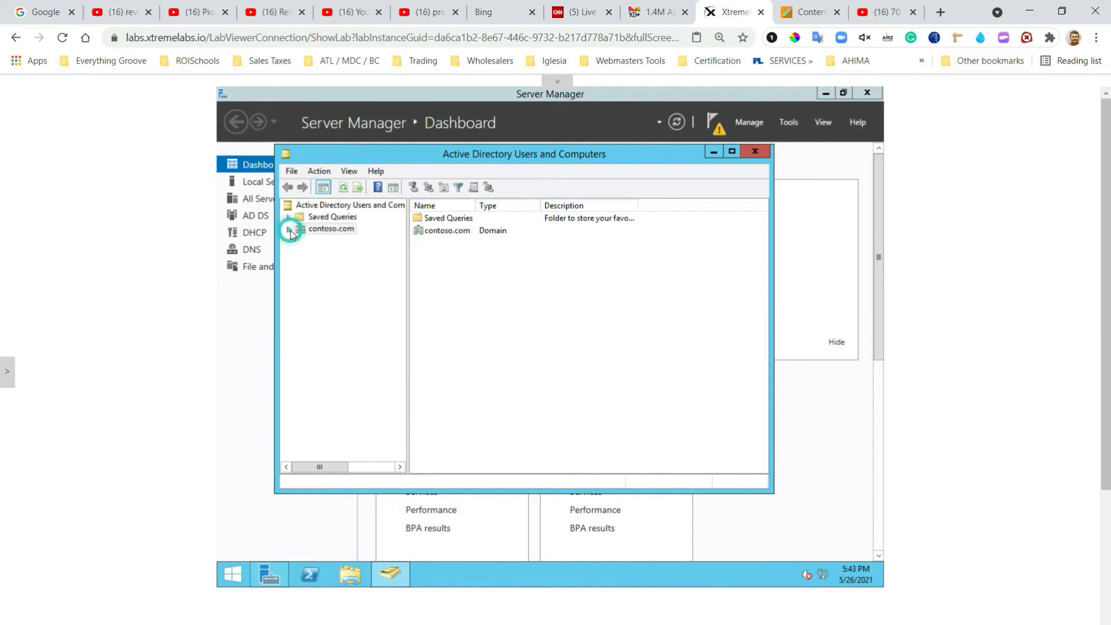
right_click(326, 231)
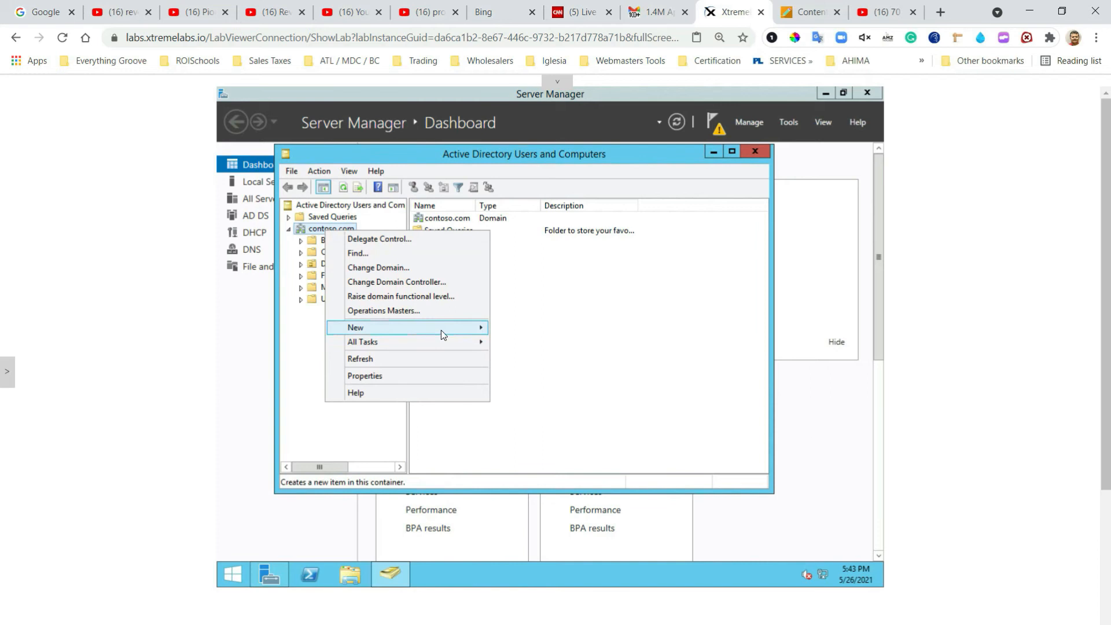
mouse_move(441, 330)
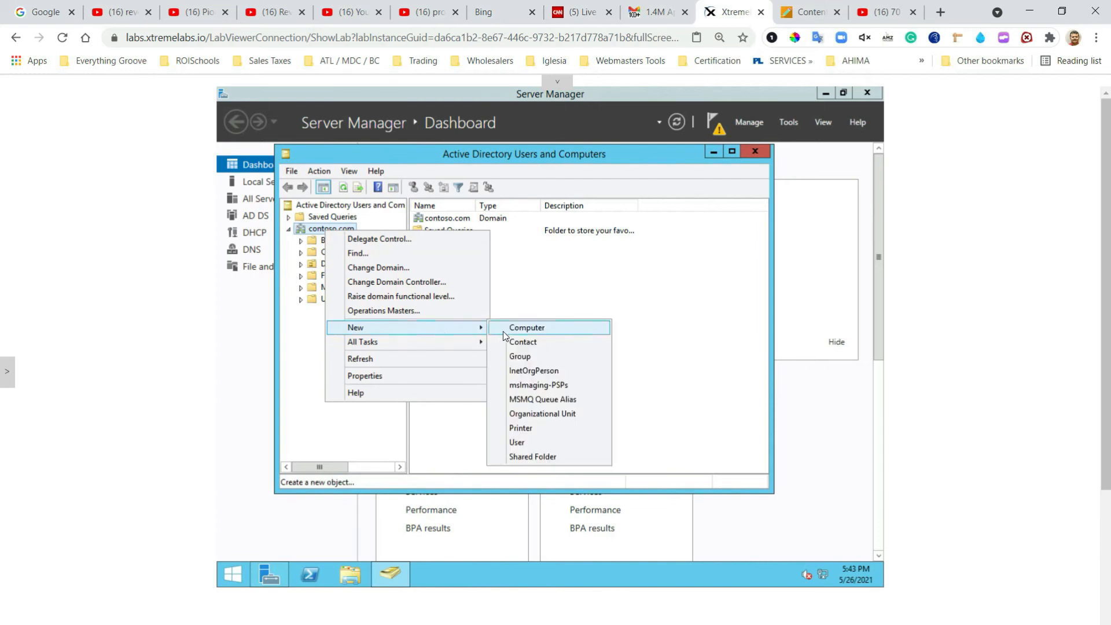
left_click(561, 414)
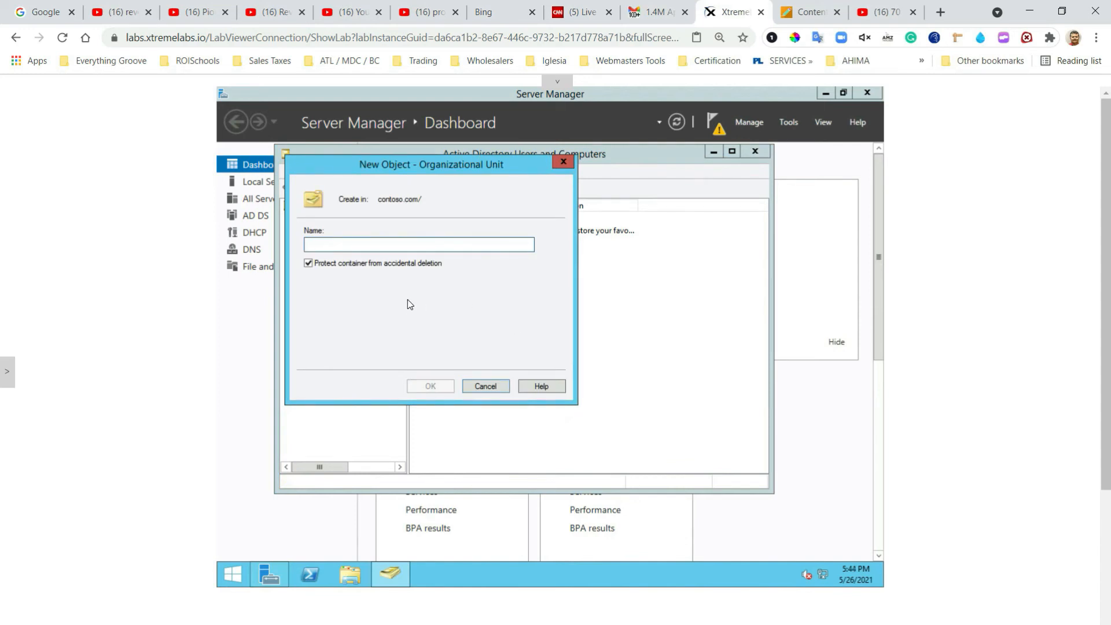
type("Servers")
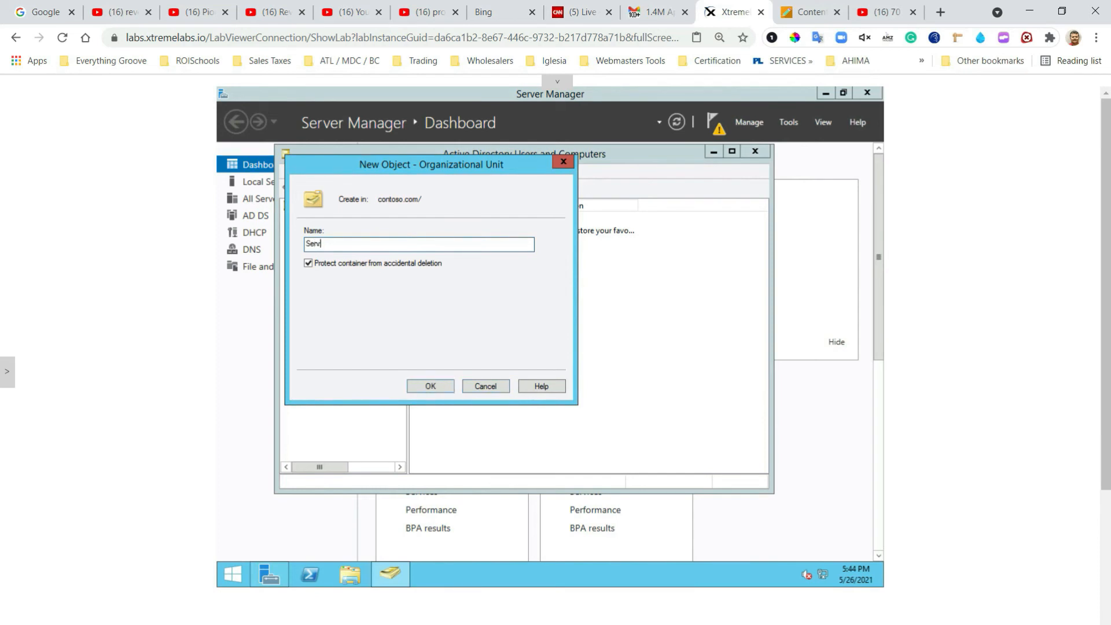
left_click(436, 386)
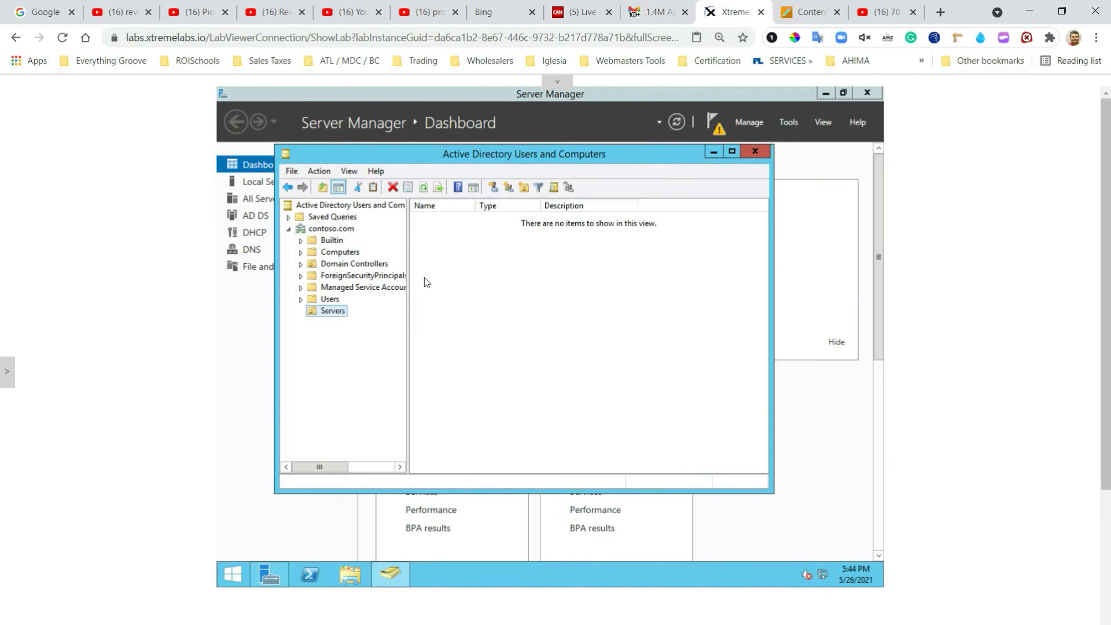
Step: Move the SERVER02 computer account from Computers into the Servers OU, then close Active Directory Users and Computers
left_click(300, 252)
left_click(313, 255)
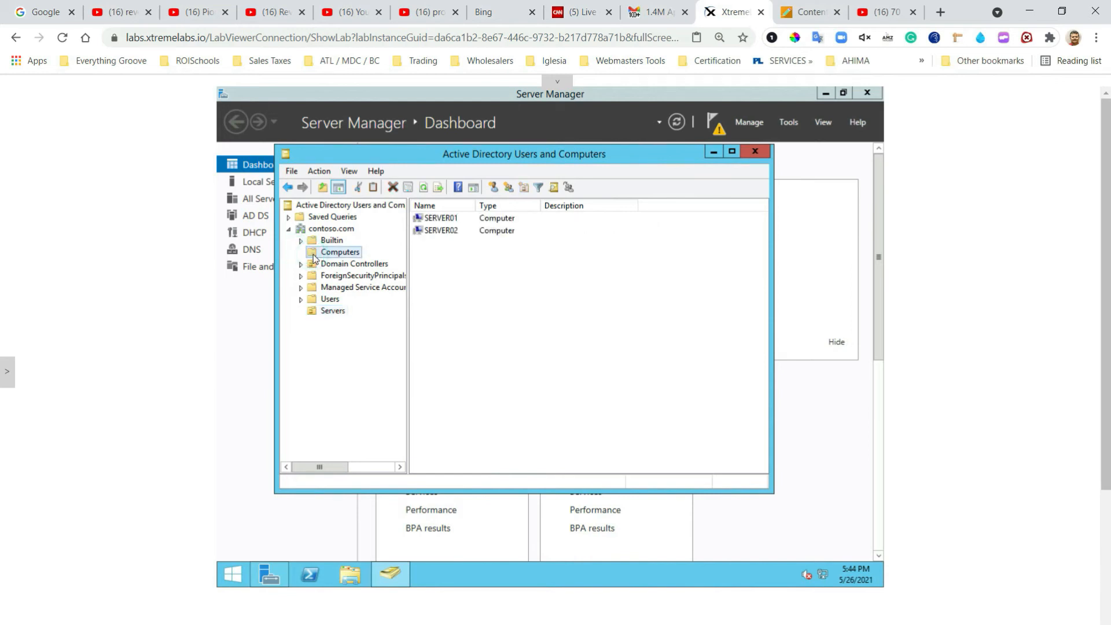
left_click(449, 223)
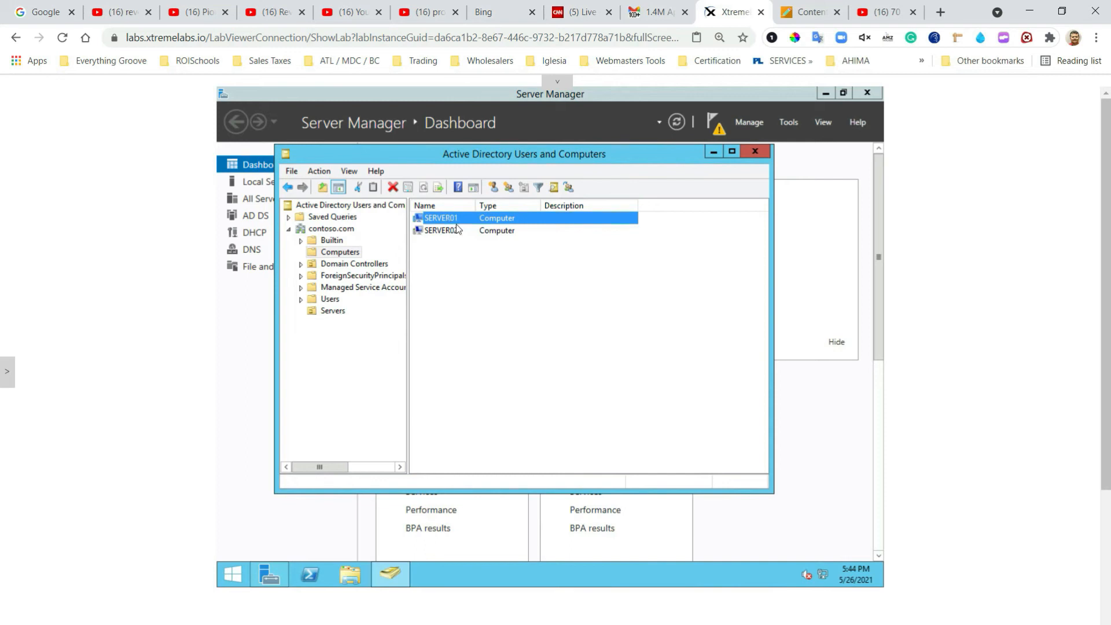
left_click(446, 231)
left_click_drag(442, 231, 348, 310)
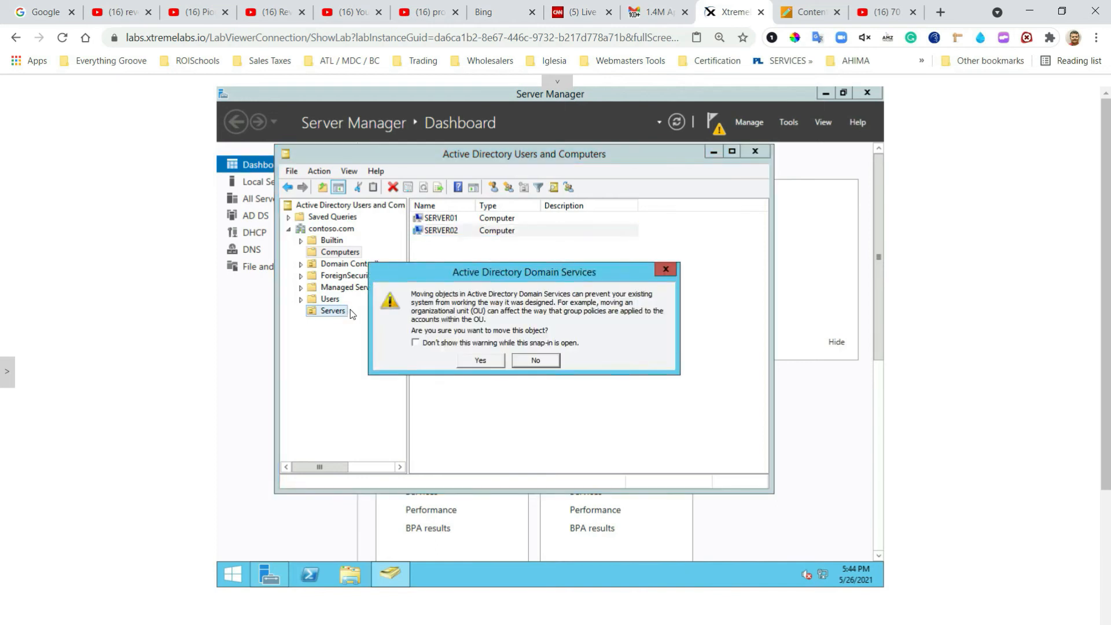
left_click(480, 360)
left_click(760, 157)
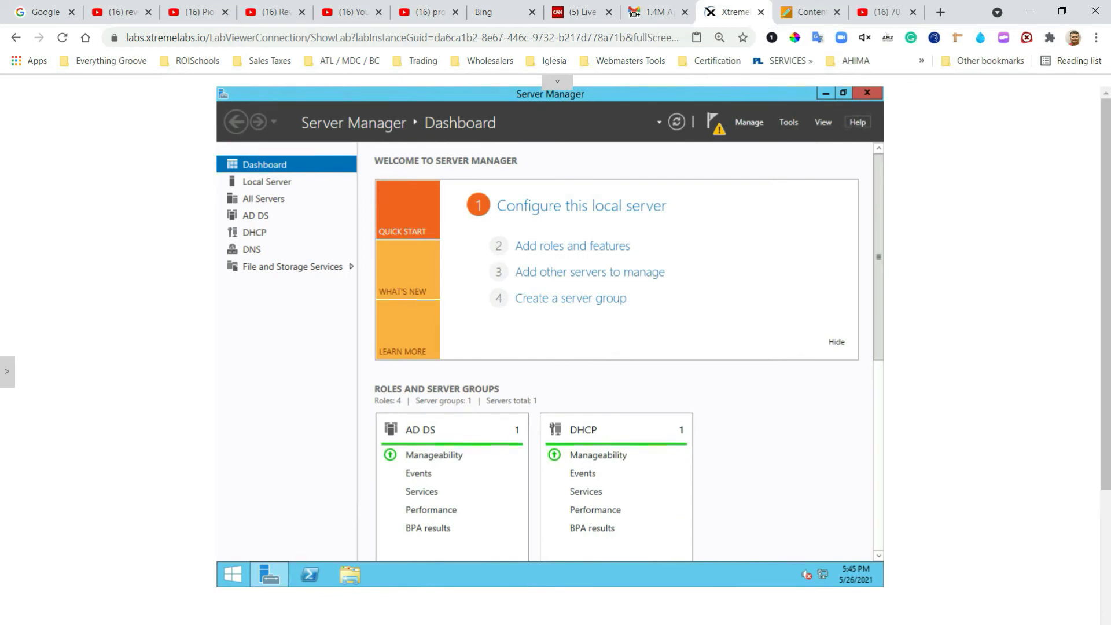
Step: Launch Group Policy Management and select the Servers OU under Forest: contoso.com > Domains > contoso.com
left_click(788, 123)
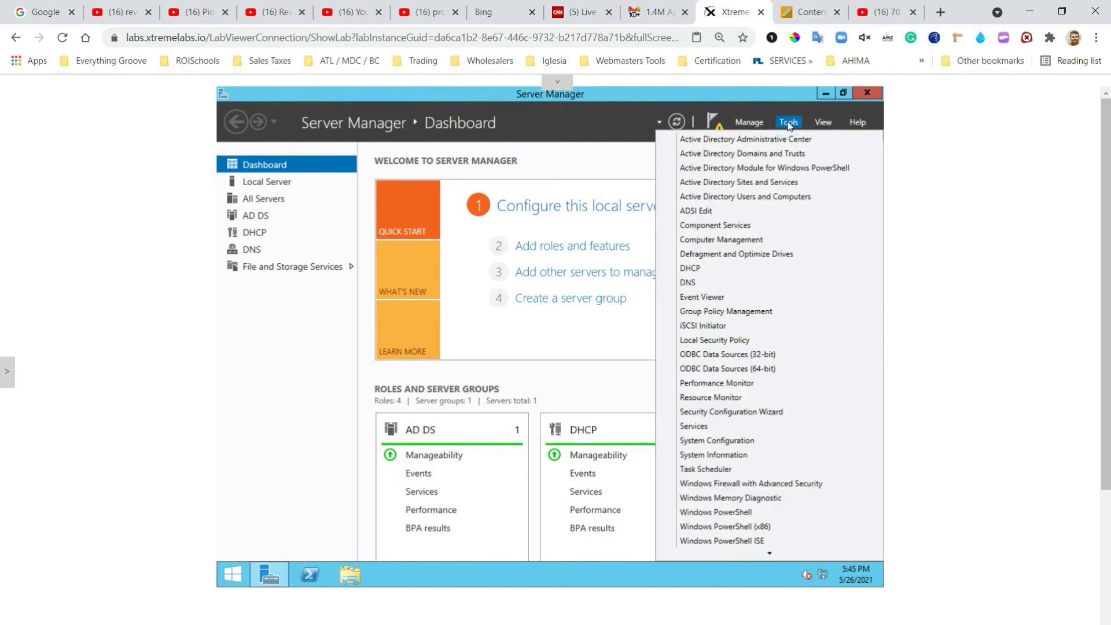
left_click(740, 316)
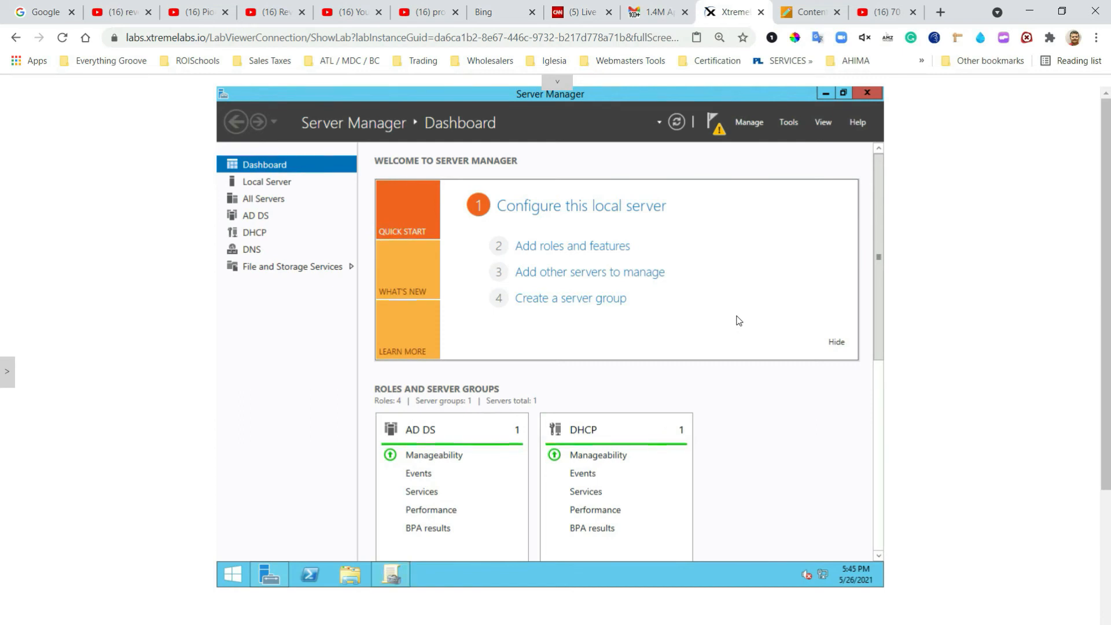
left_click(390, 581)
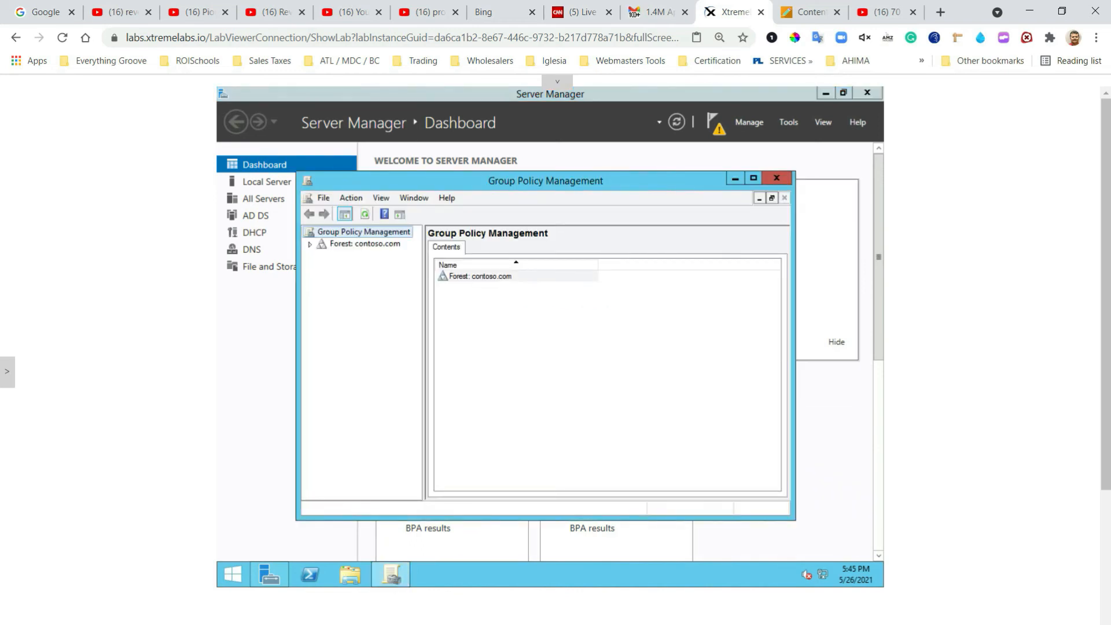
left_click(310, 245)
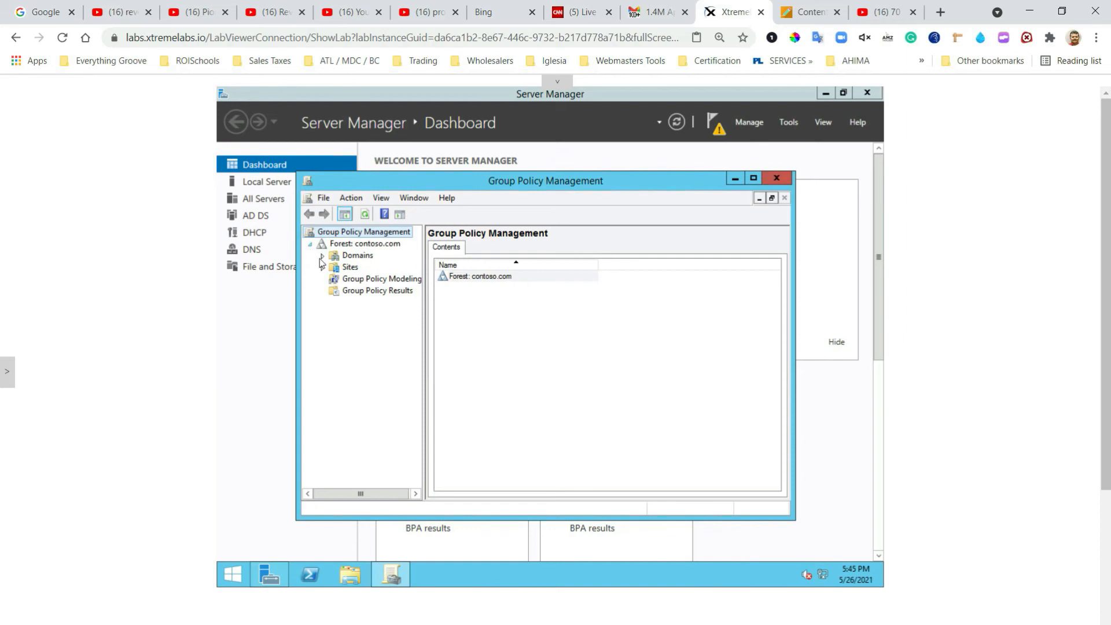
left_click(323, 257)
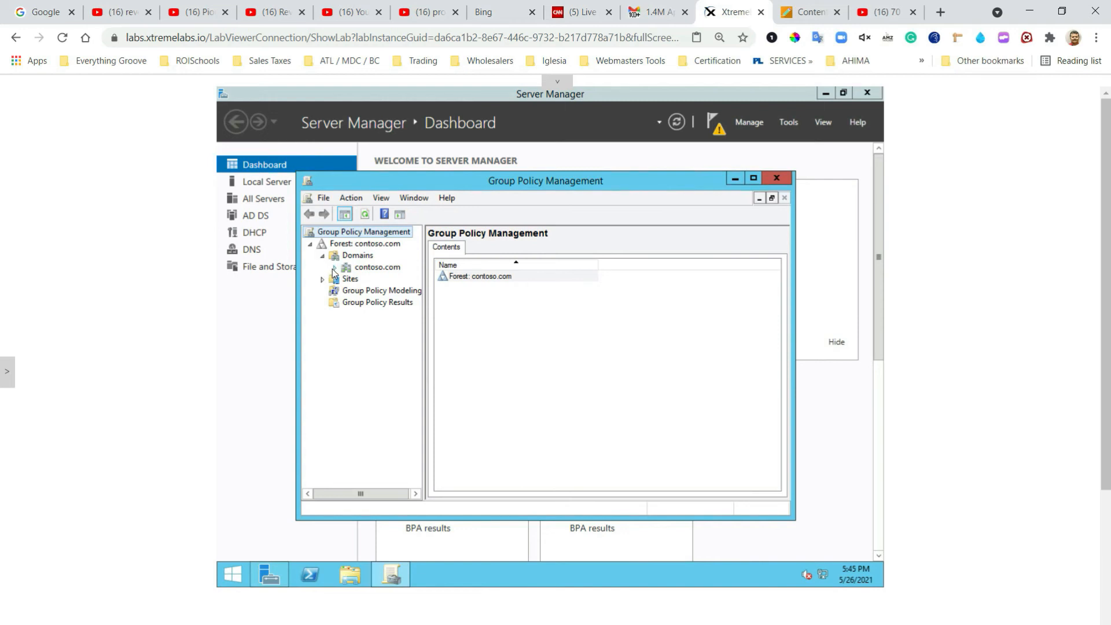
left_click(335, 270)
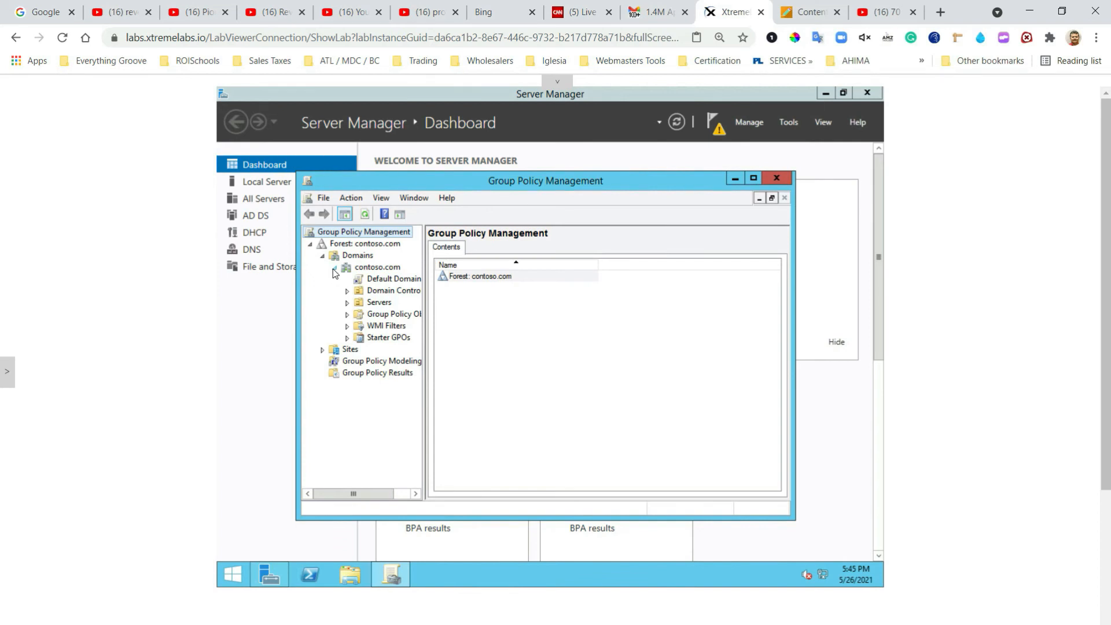
left_click(361, 305)
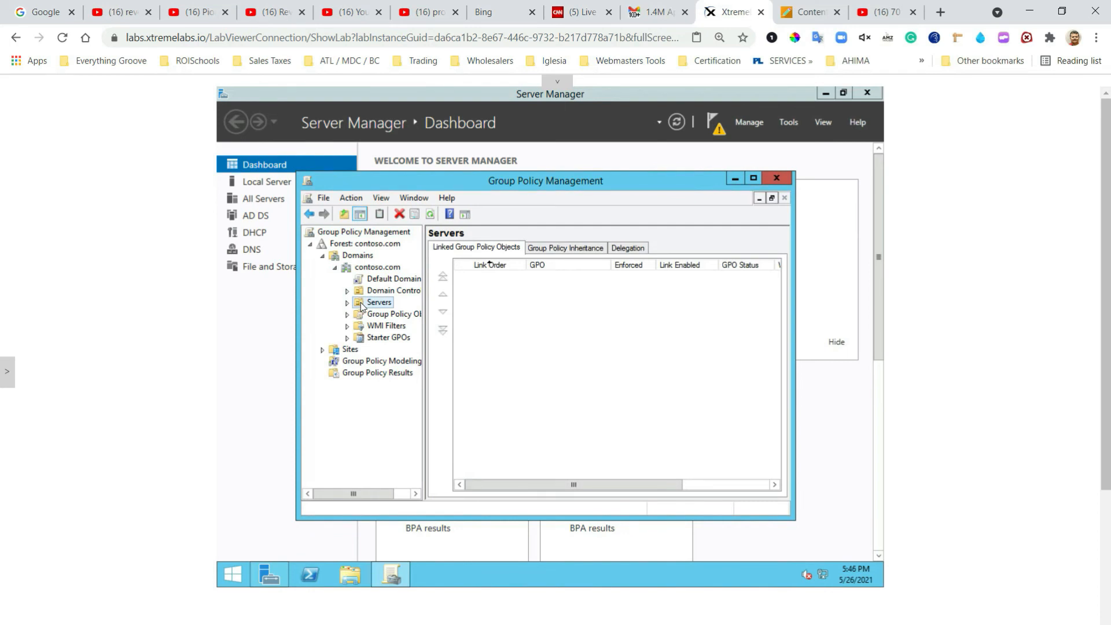
Step: Create a new GPO named 'Server Updates' linked to the Servers OU
right_click(361, 306)
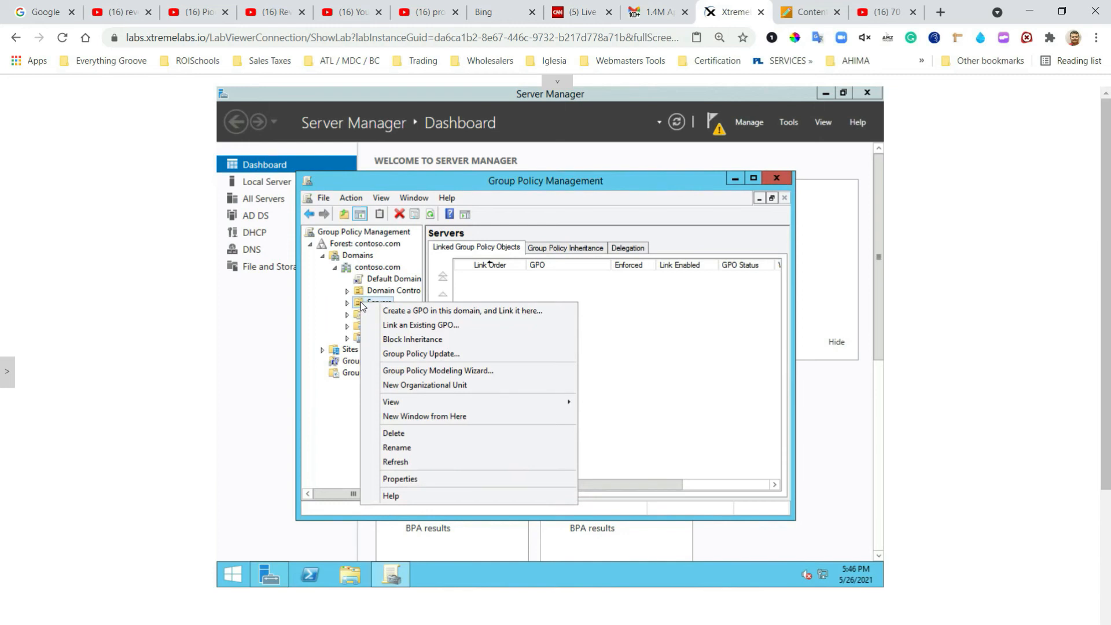
left_click(429, 314)
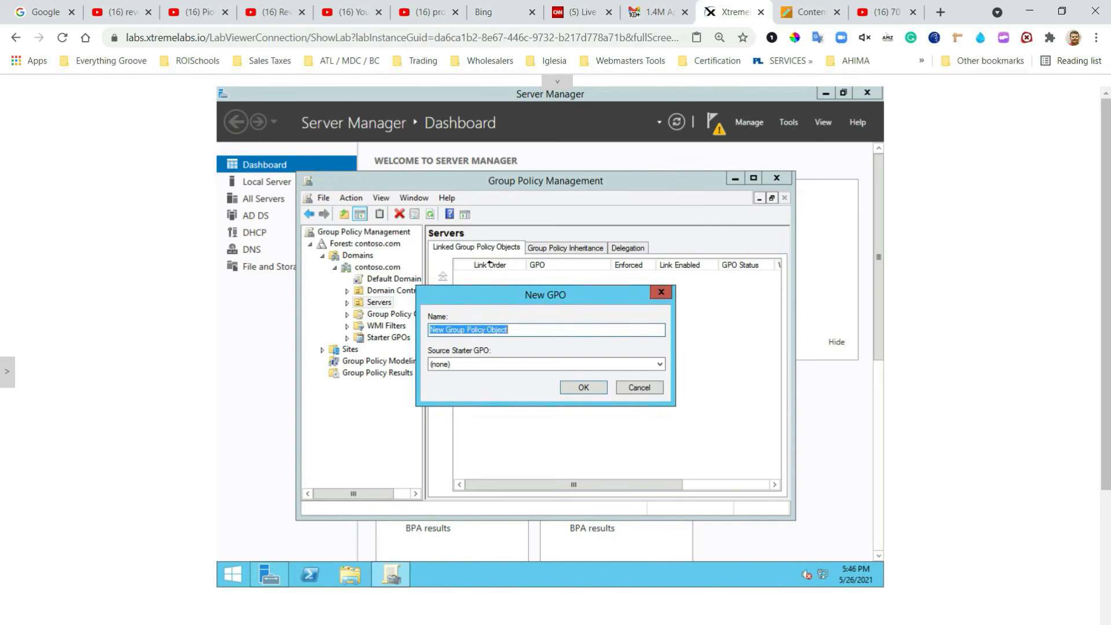
type("Server ")
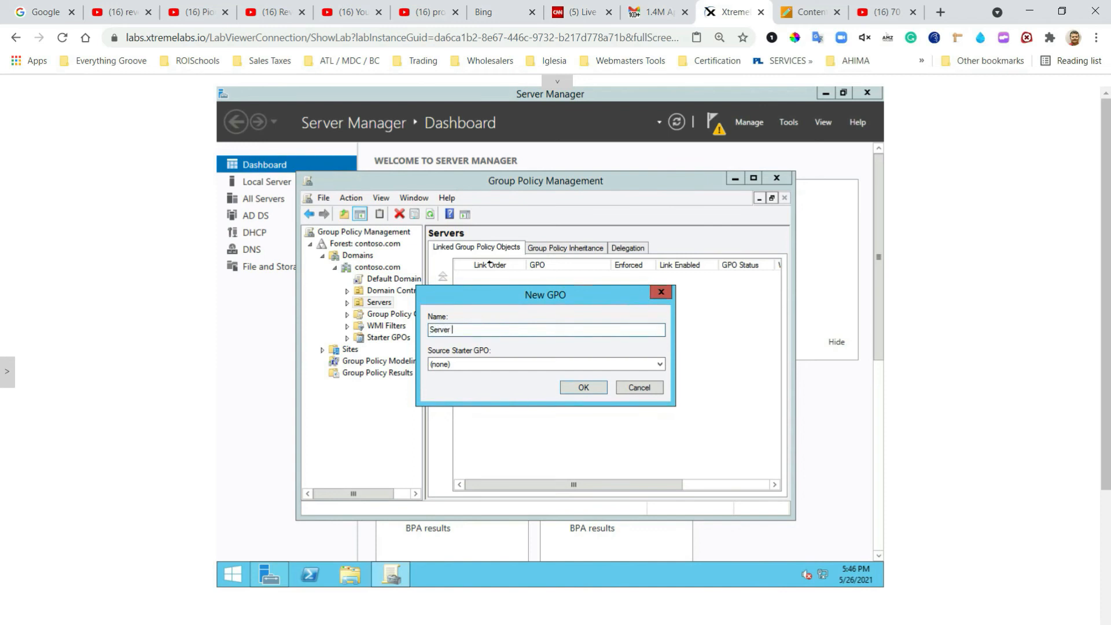
type("Updates")
left_click(583, 388)
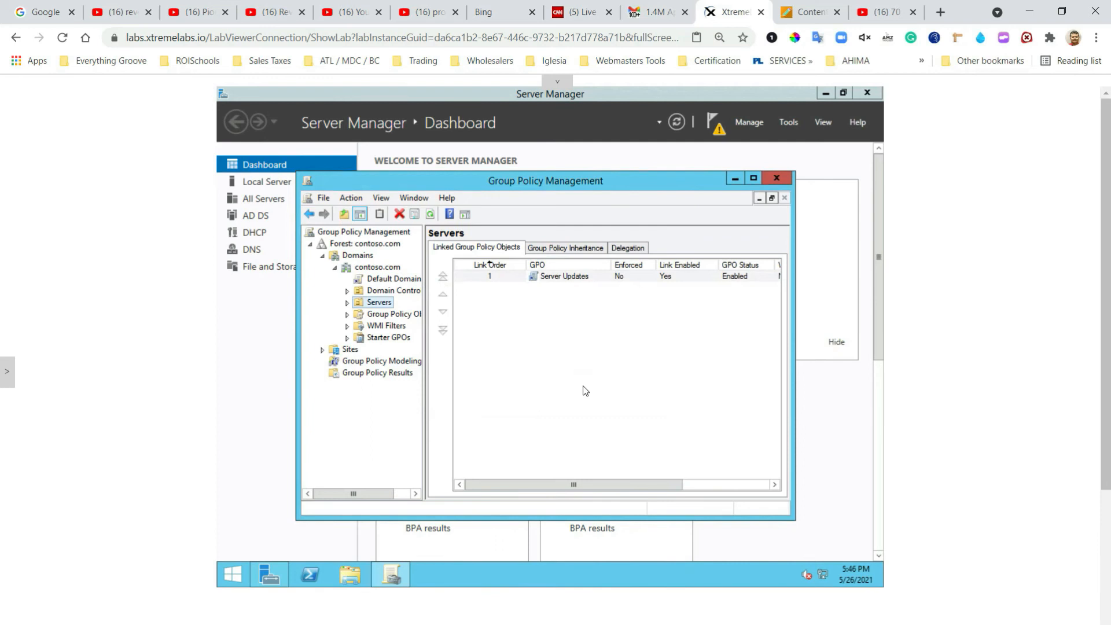
Step: Select the Server Updates link under Servers and dismiss the linked-GPO warning
left_click(347, 302)
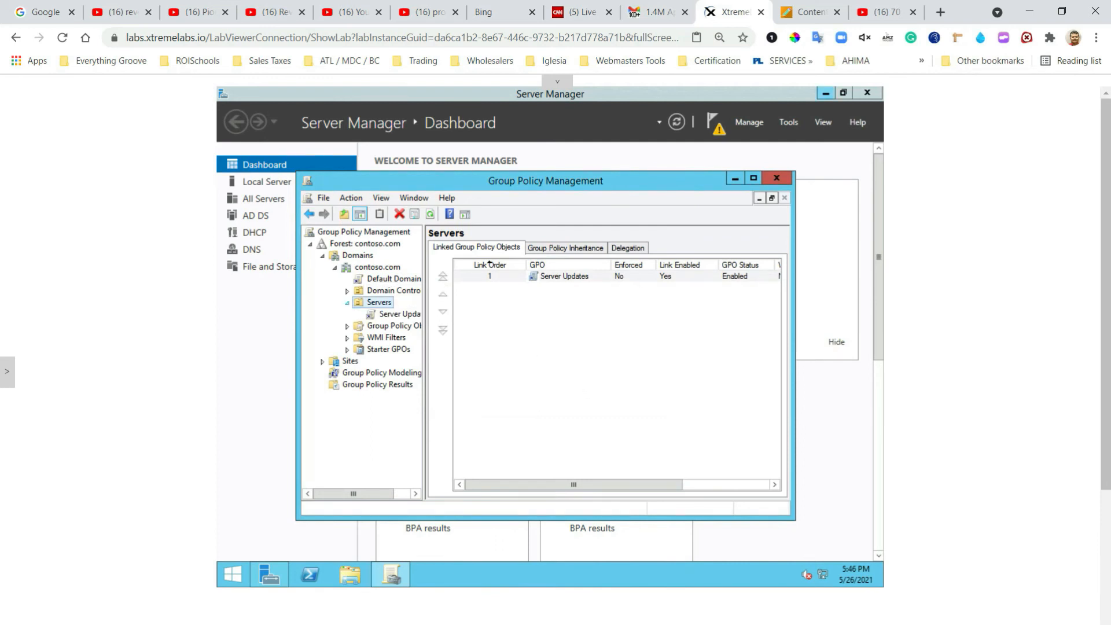
left_click(380, 317)
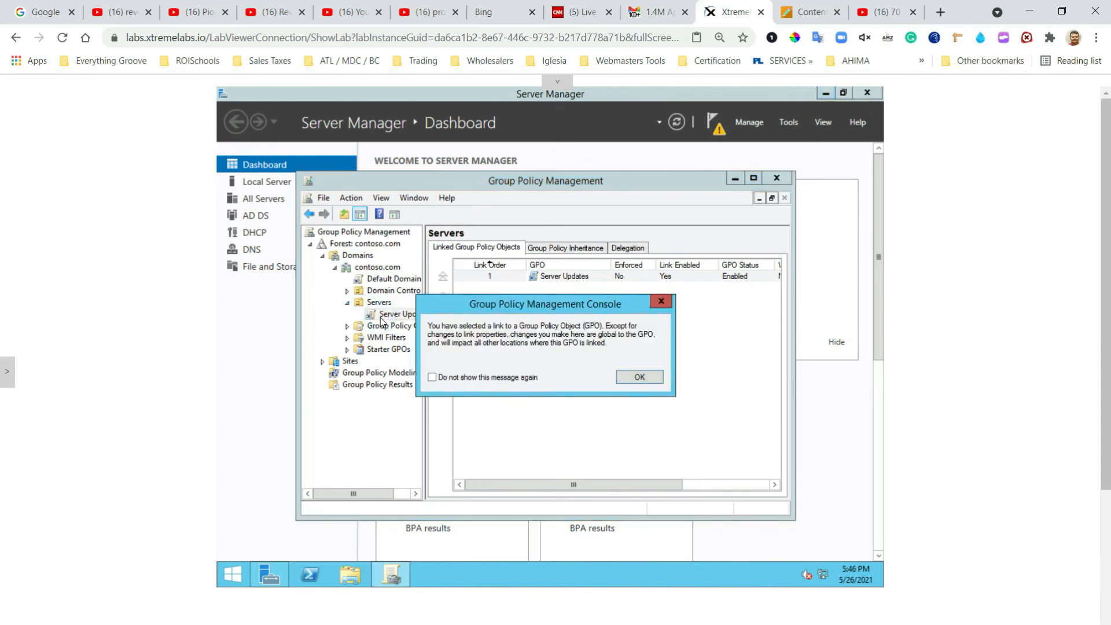
left_click(661, 301)
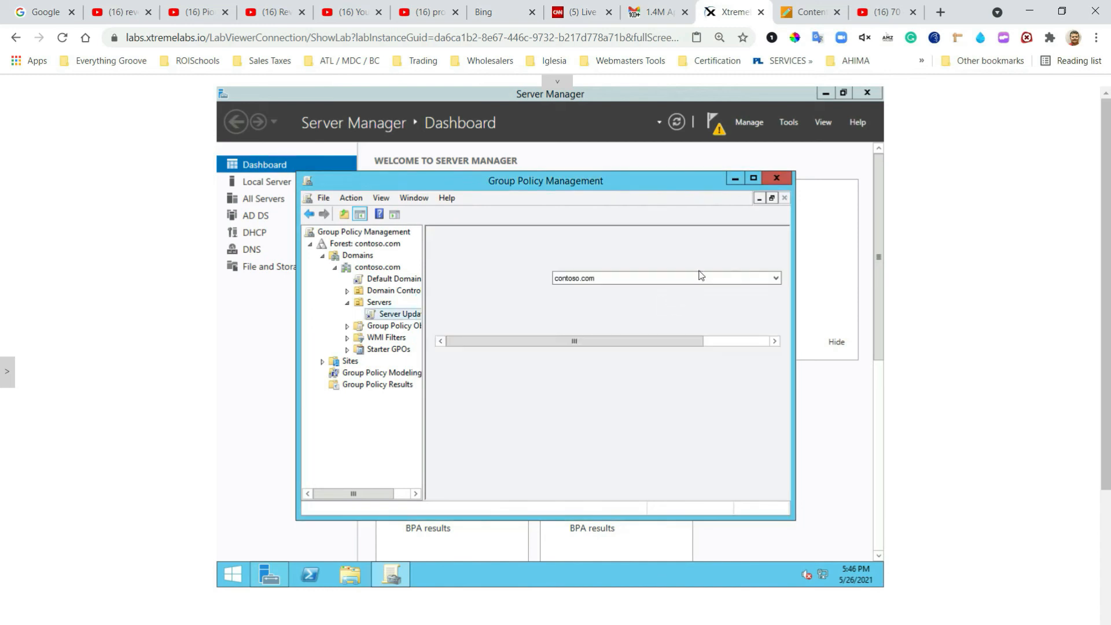
right_click(372, 316)
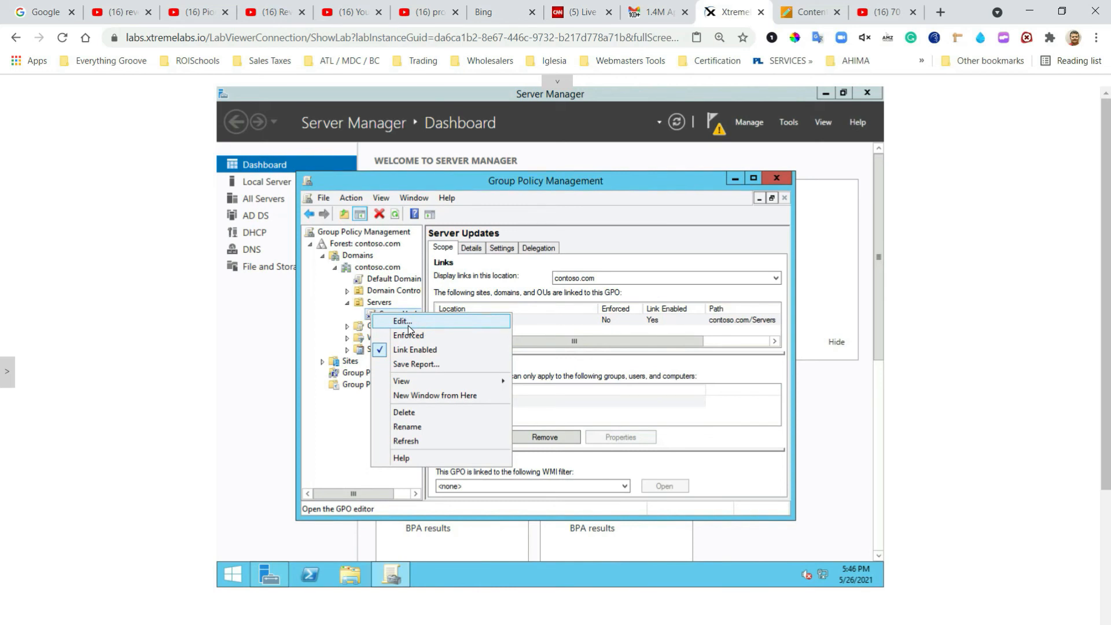
Step: Edit Server Updates and browse to Computer Configuration > Administrative Templates > Windows Components > Windows Update
left_click(402, 320)
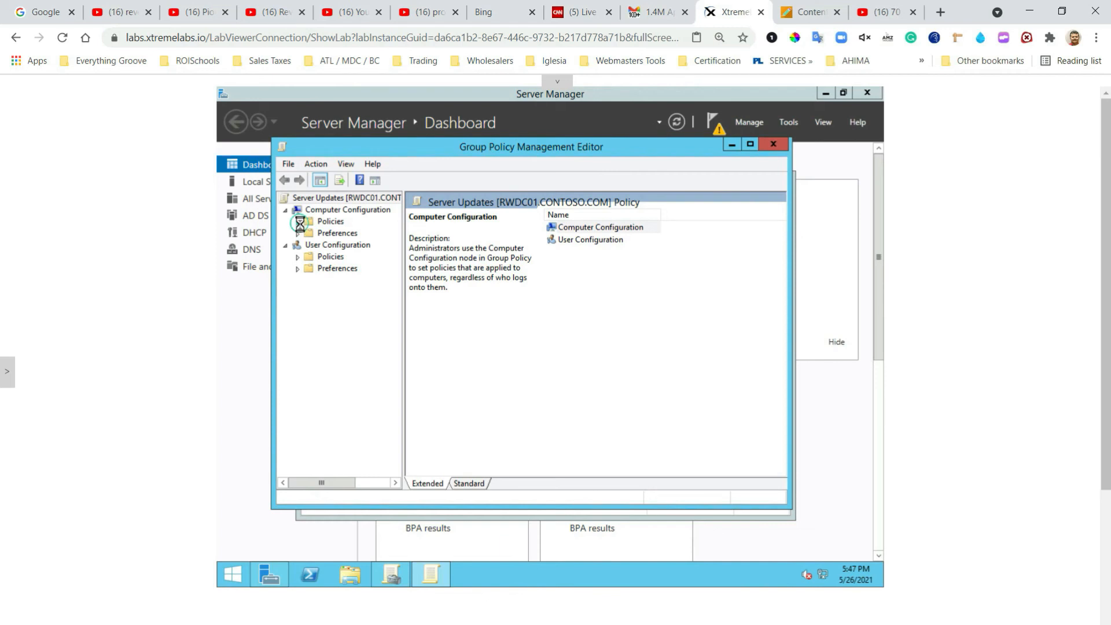
left_click(298, 222)
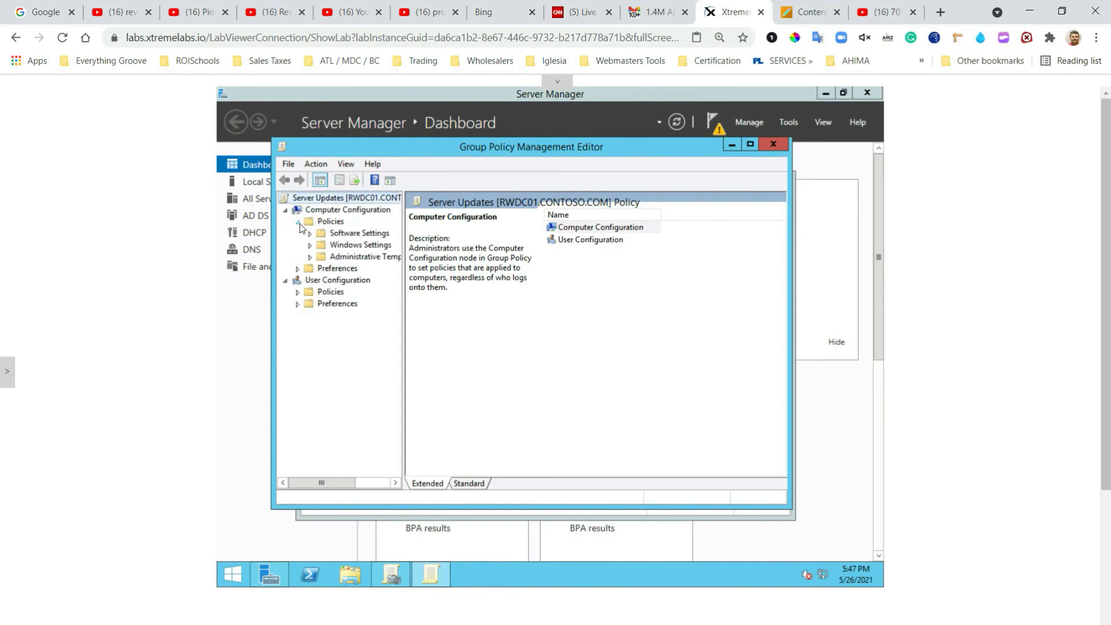
left_click(310, 258)
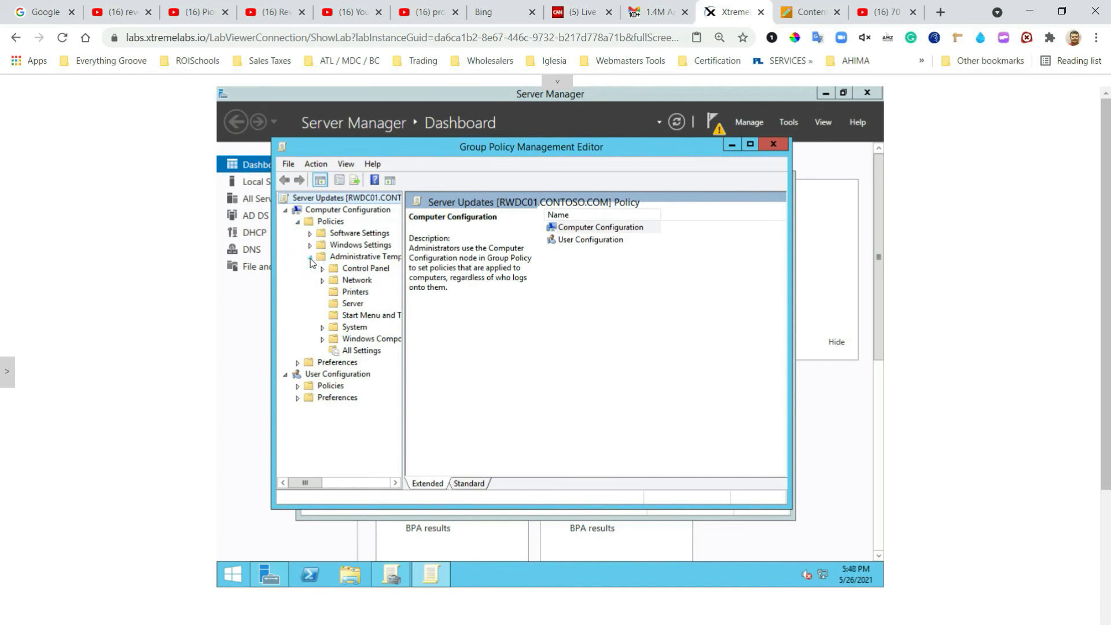
left_click(323, 340)
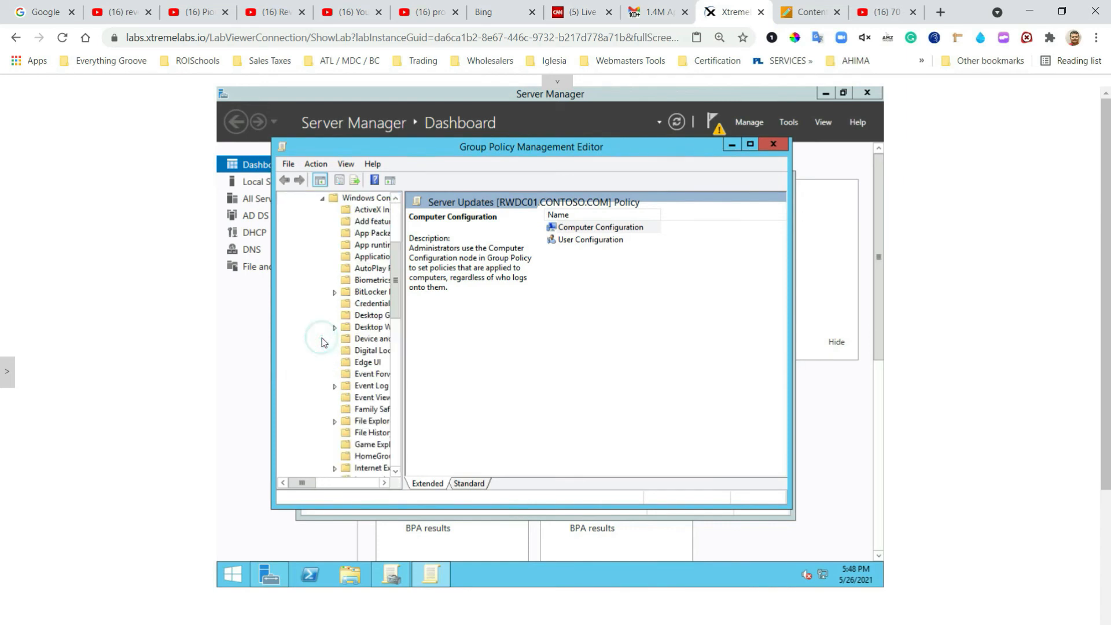
left_click(396, 259)
left_click_drag(398, 267, 398, 463)
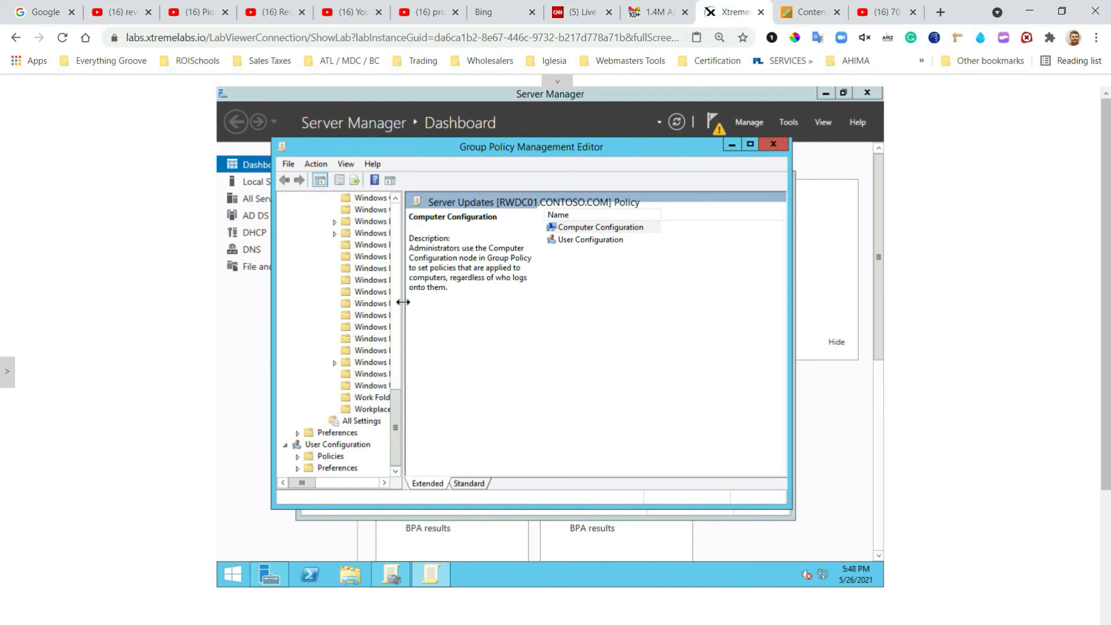
left_click_drag(407, 296, 454, 329)
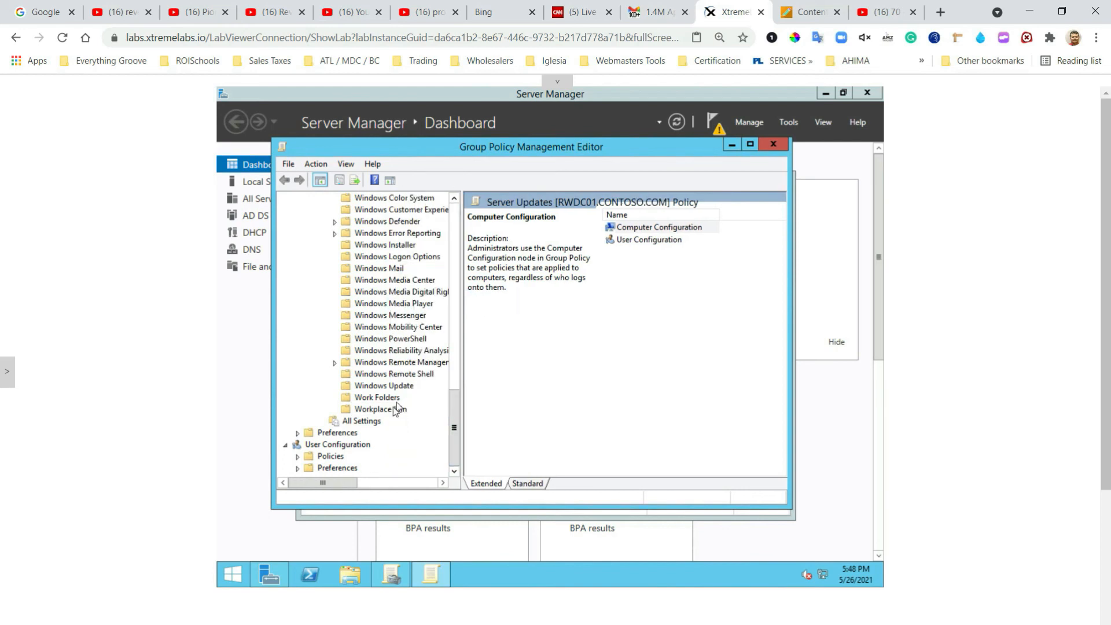
left_click(369, 386)
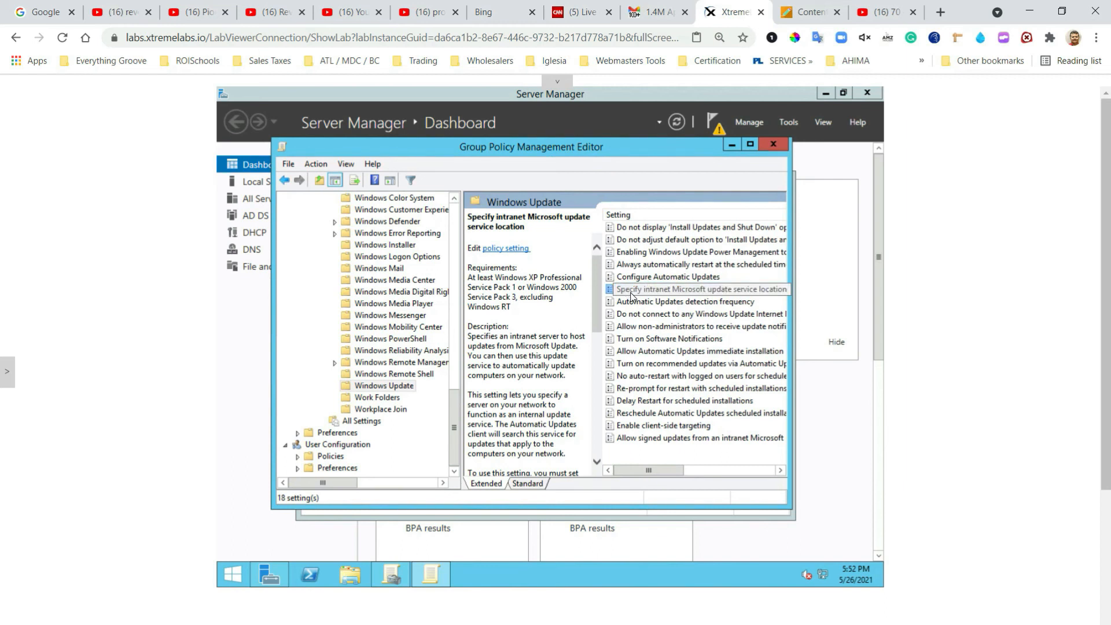
left_click(631, 293)
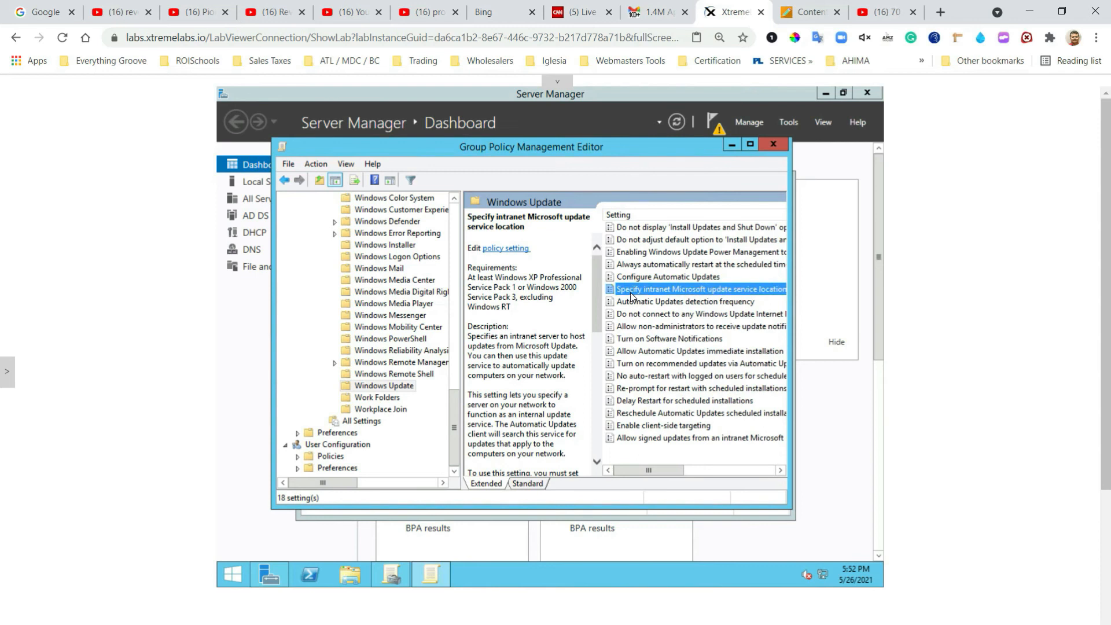
Step: Enable the intranet update service policy and paste the server address, then close it after a missing-value warning
double_click(630, 295)
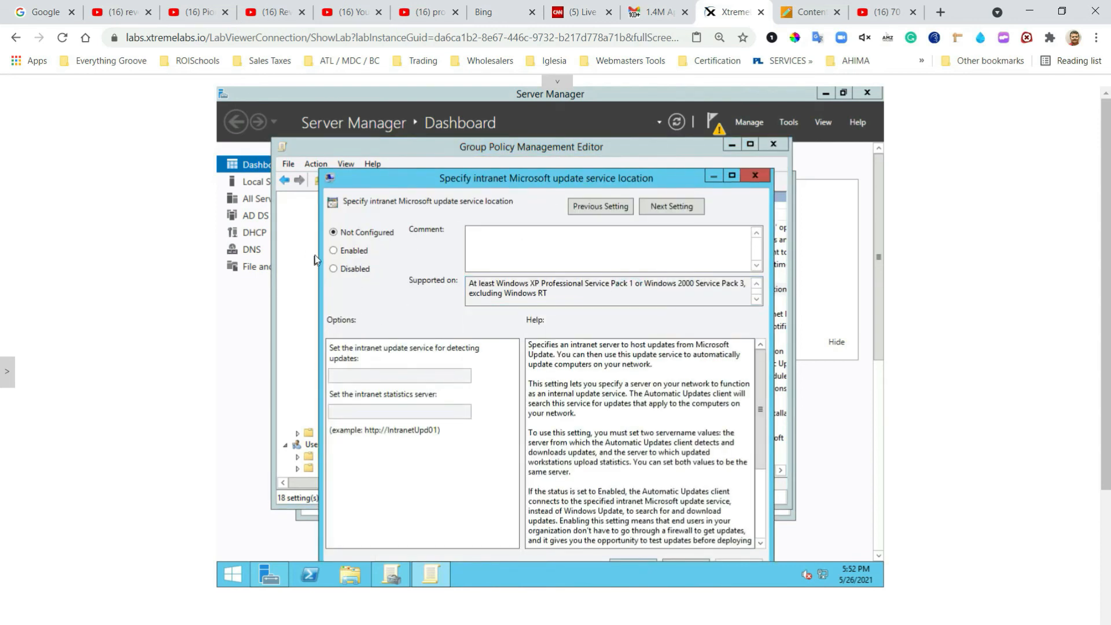
left_click(333, 252)
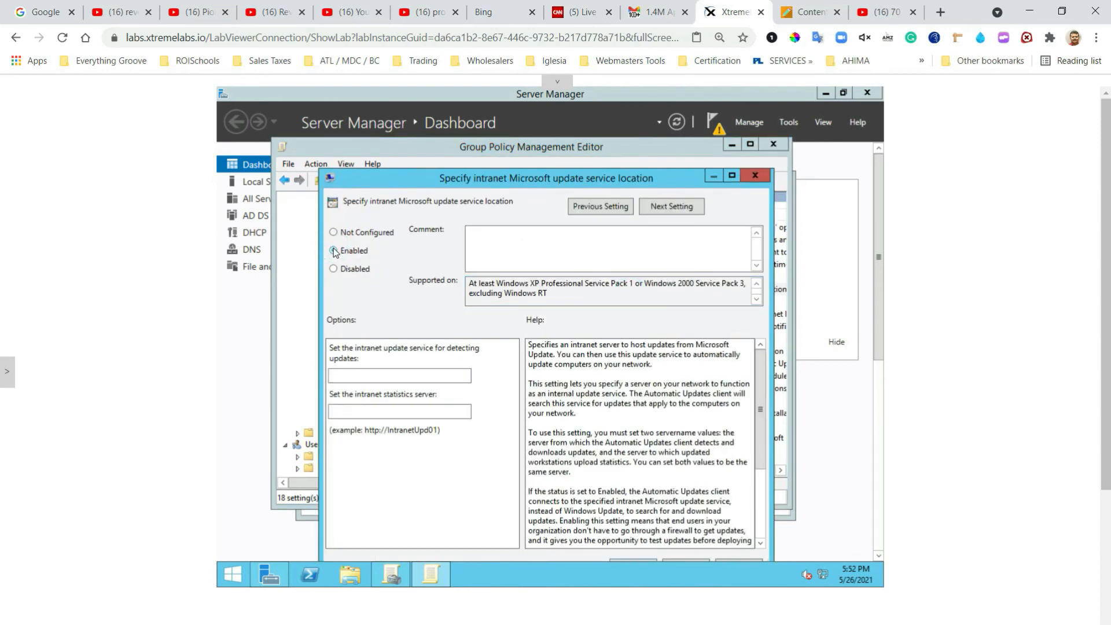
left_click(7, 376)
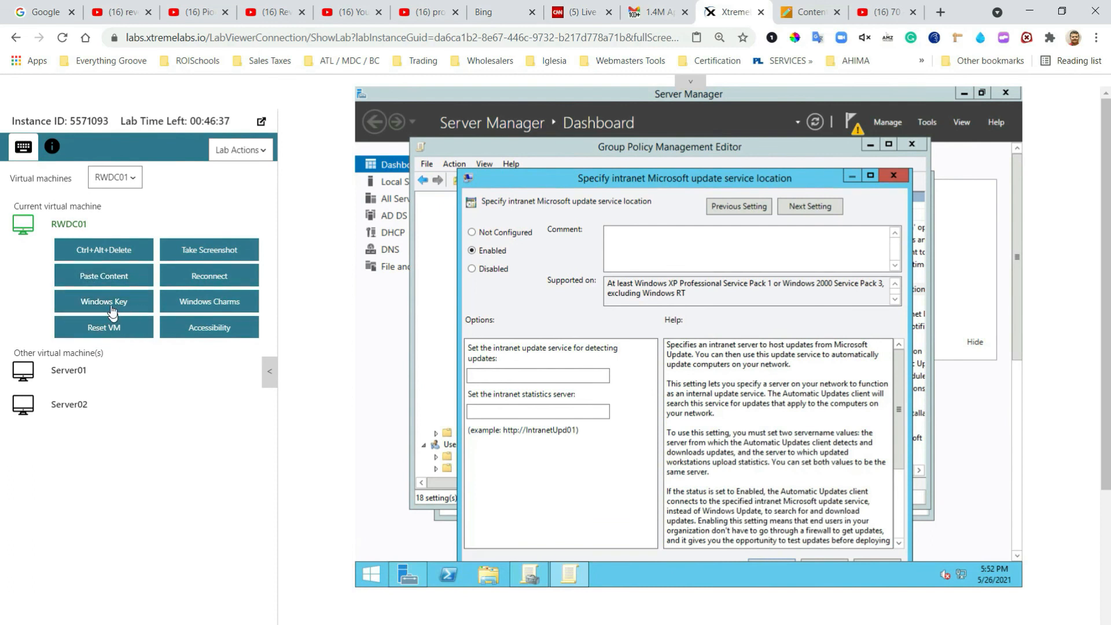
left_click(99, 277)
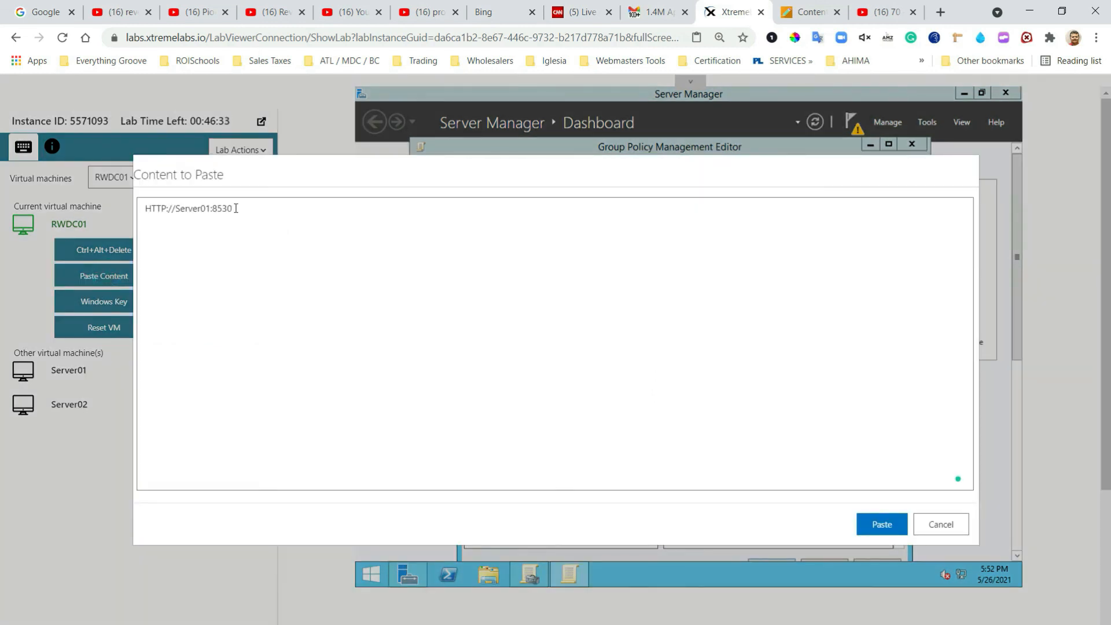
left_click(881, 524)
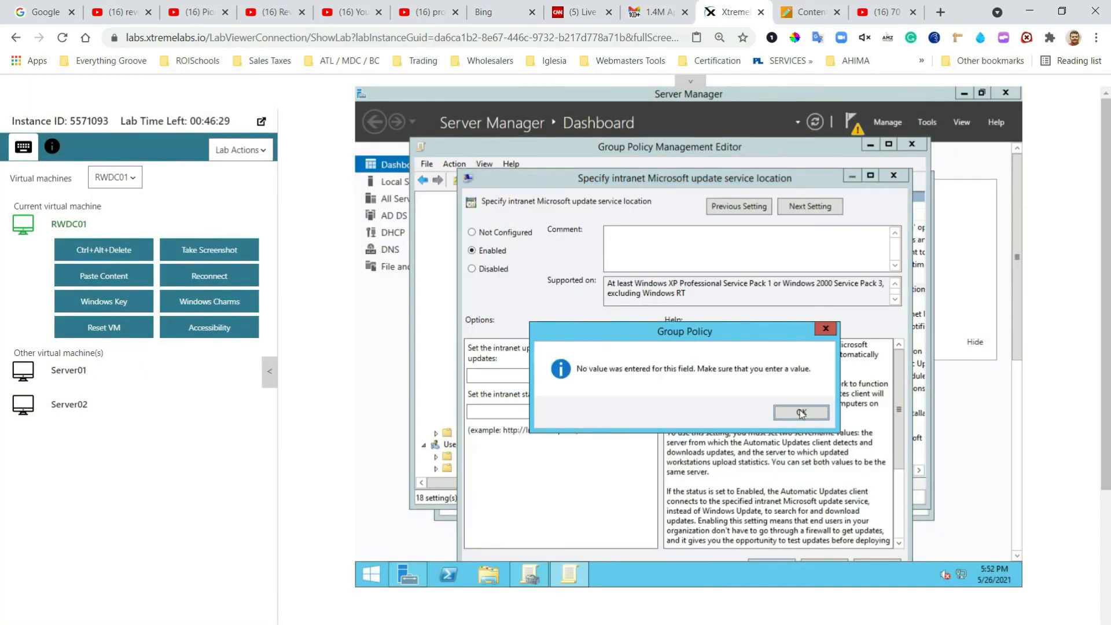
left_click(803, 414)
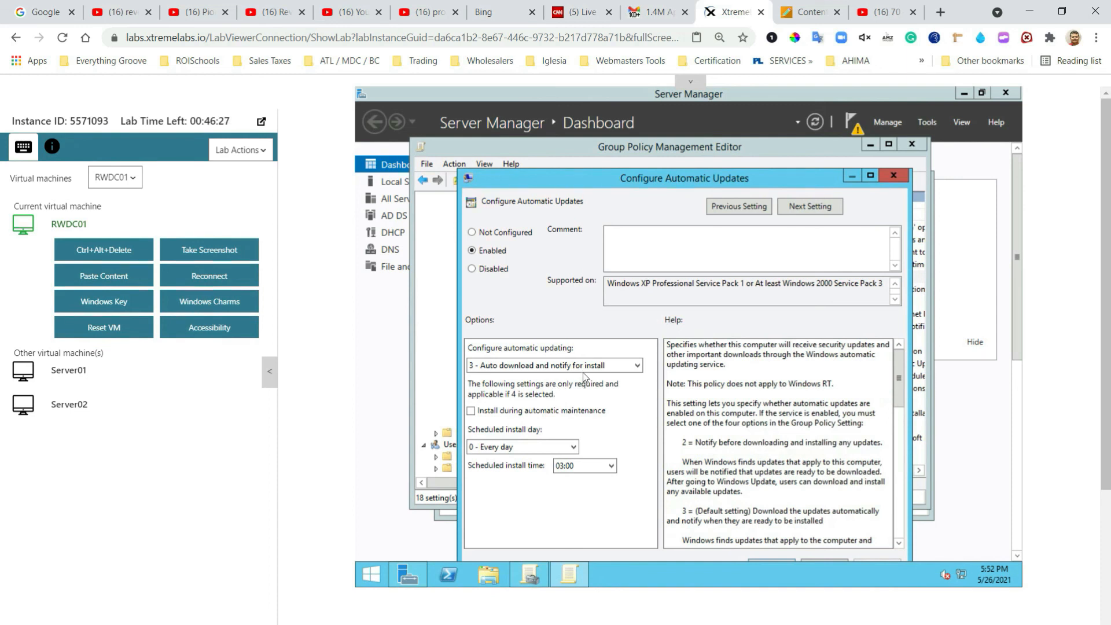
left_click(893, 175)
double_click(798, 290)
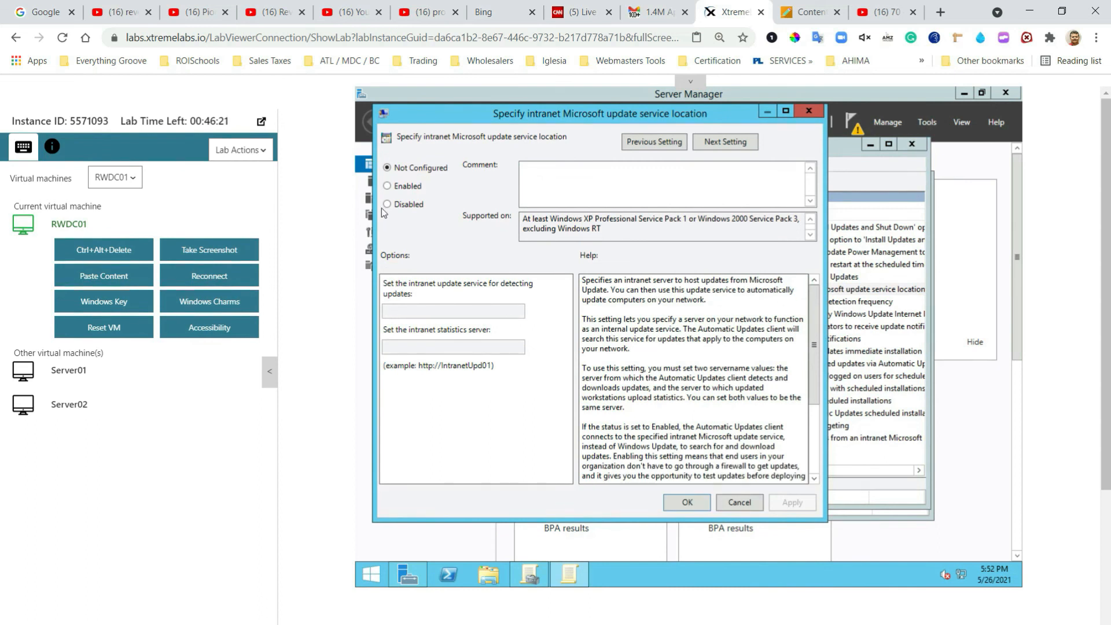
left_click(385, 186)
left_click(401, 312)
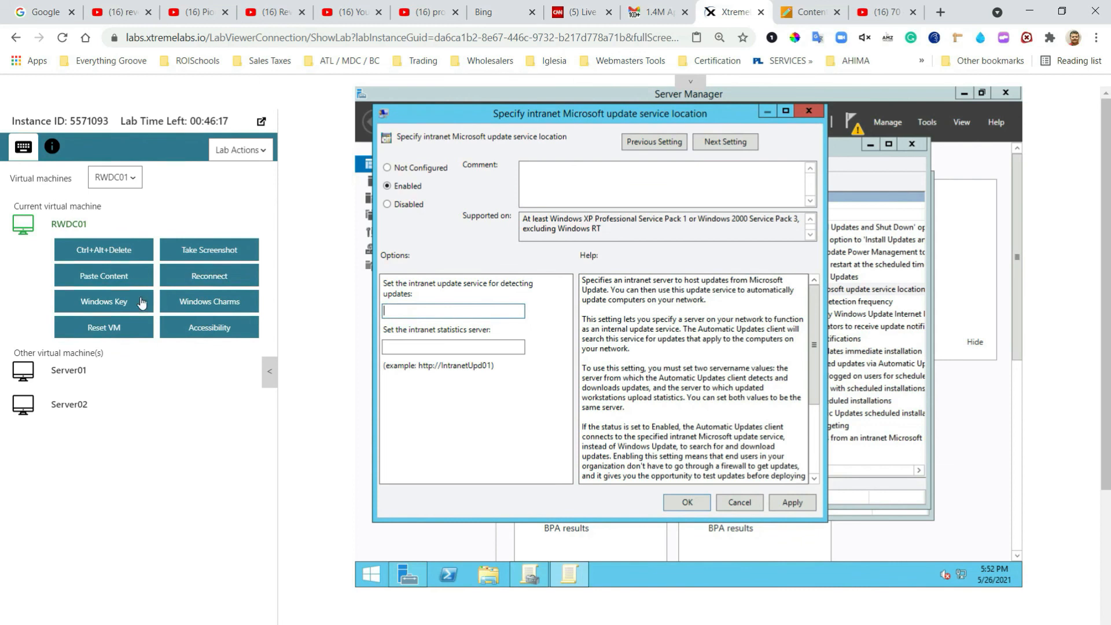
left_click(107, 279)
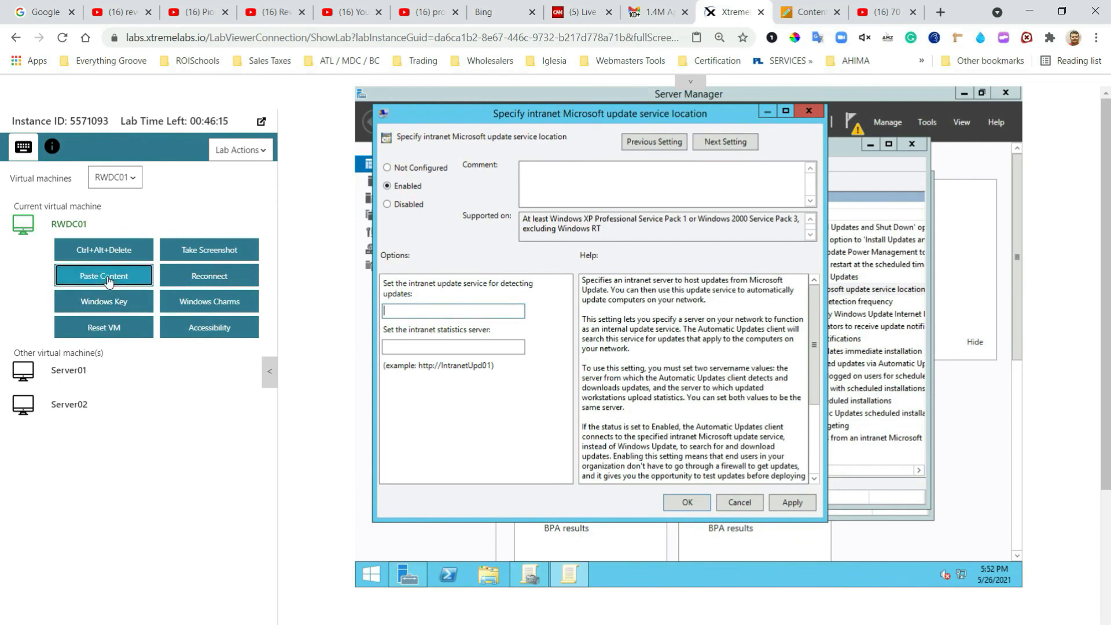
left_click(880, 524)
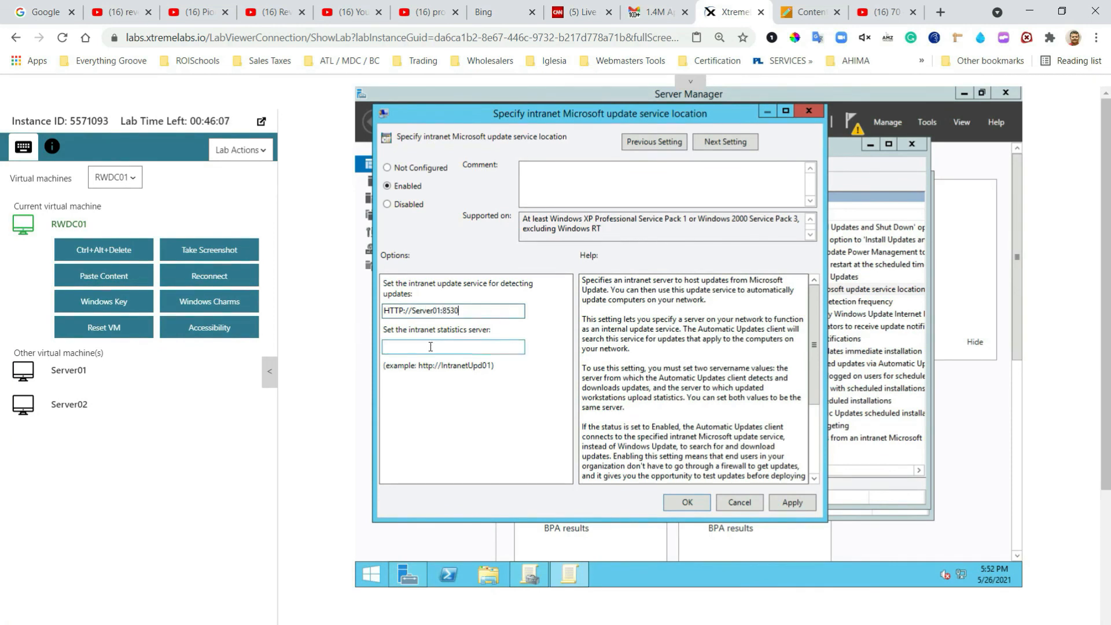
left_click(431, 347)
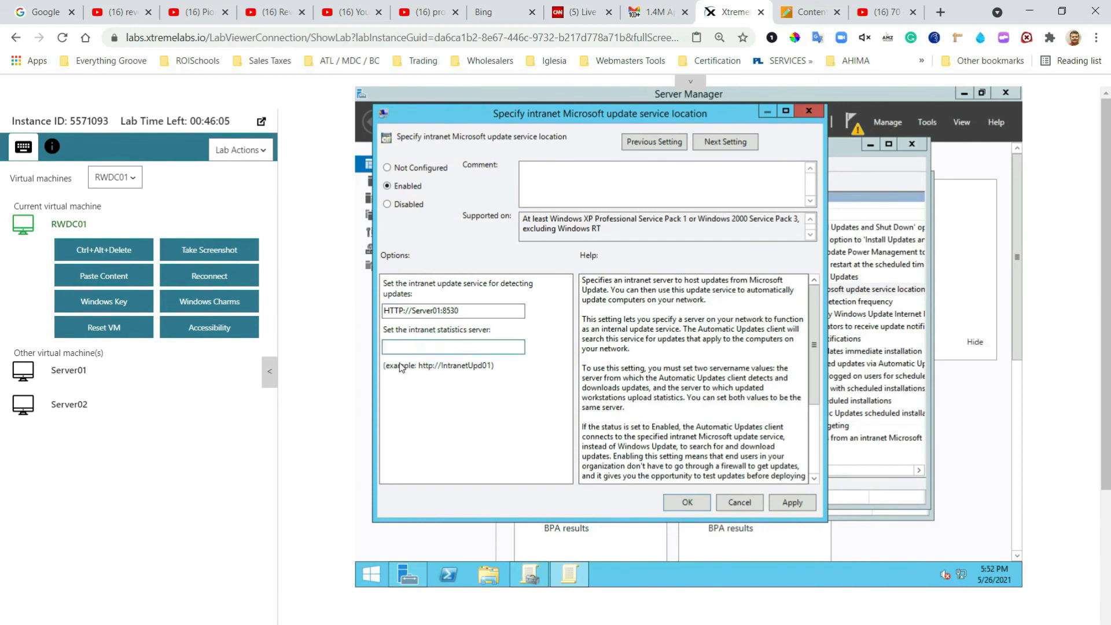
left_click(123, 280)
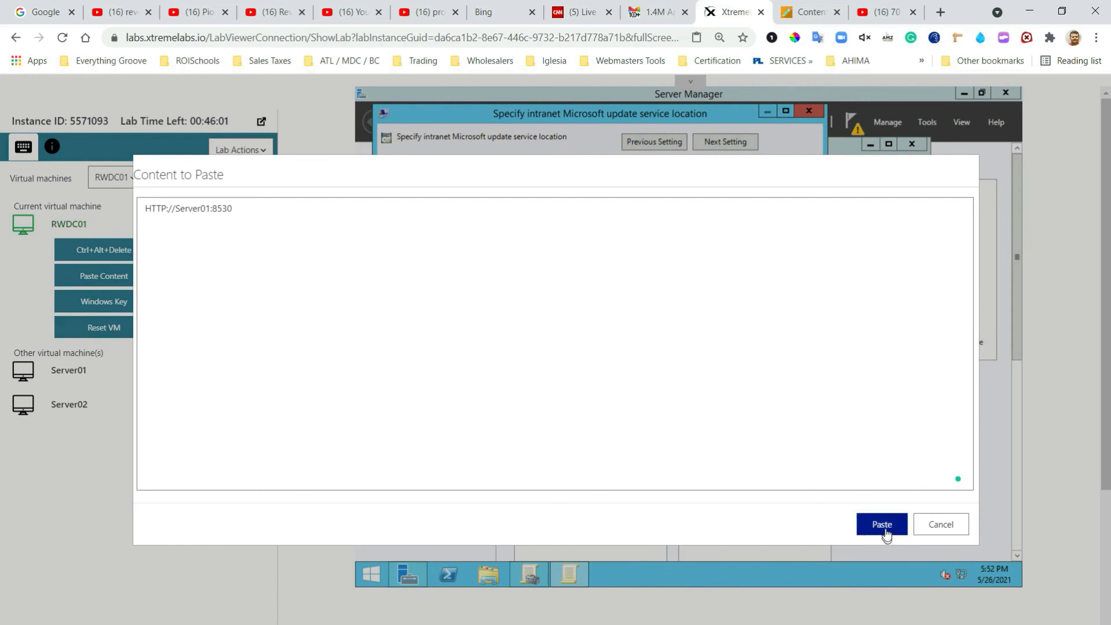
left_click(886, 529)
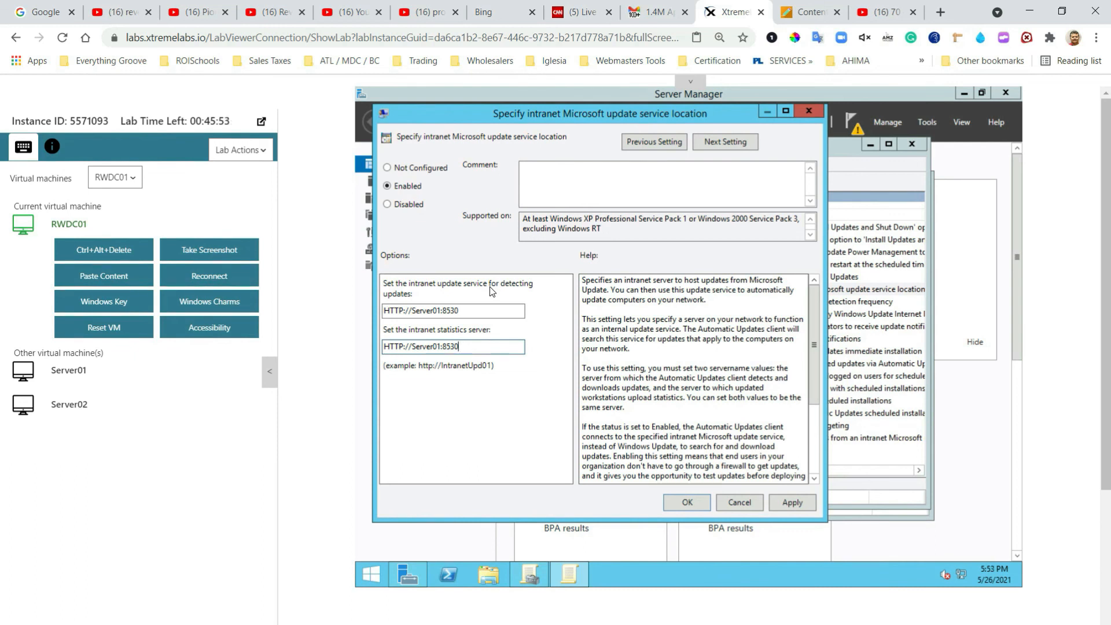
left_click(687, 502)
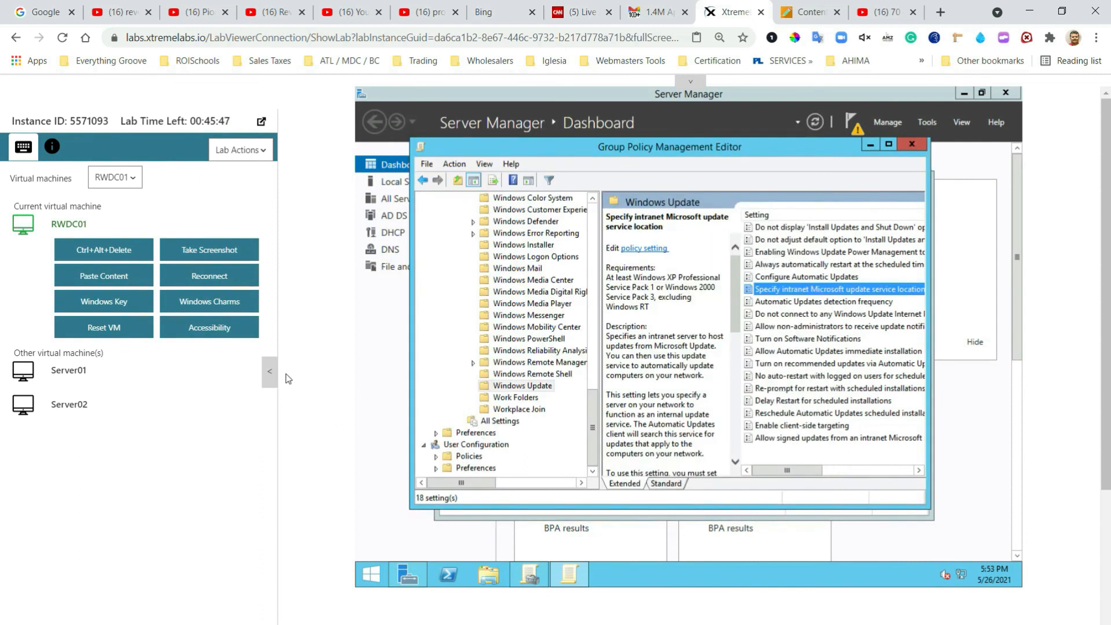
Step: Enable the 'Enable client-side targeting' policy with target group name Group1
left_click(270, 371)
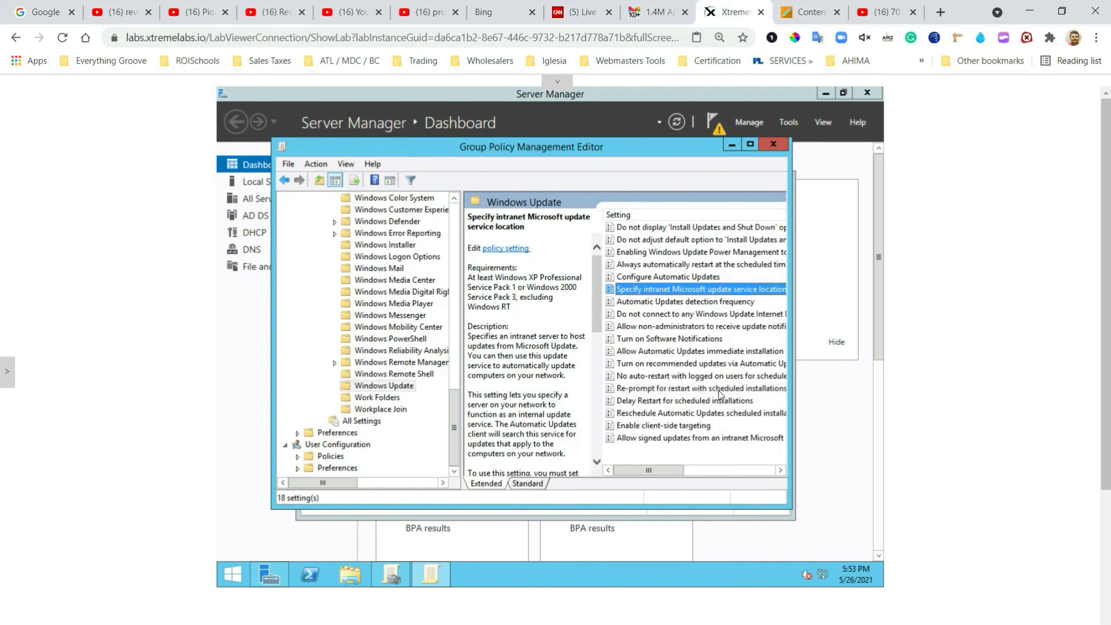
left_click(650, 431)
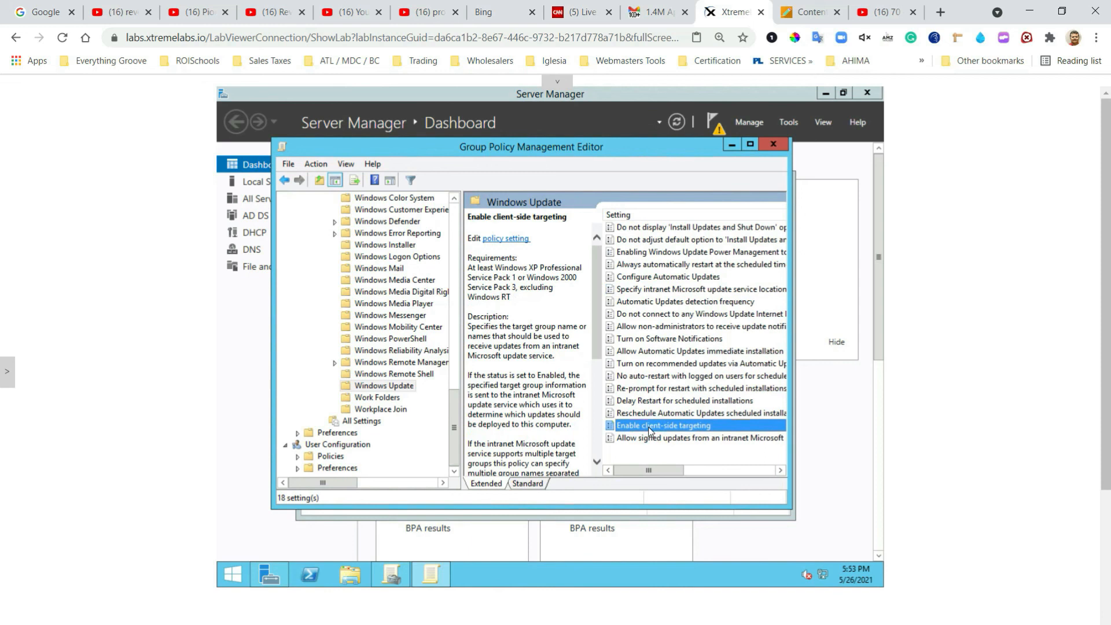
double_click(648, 426)
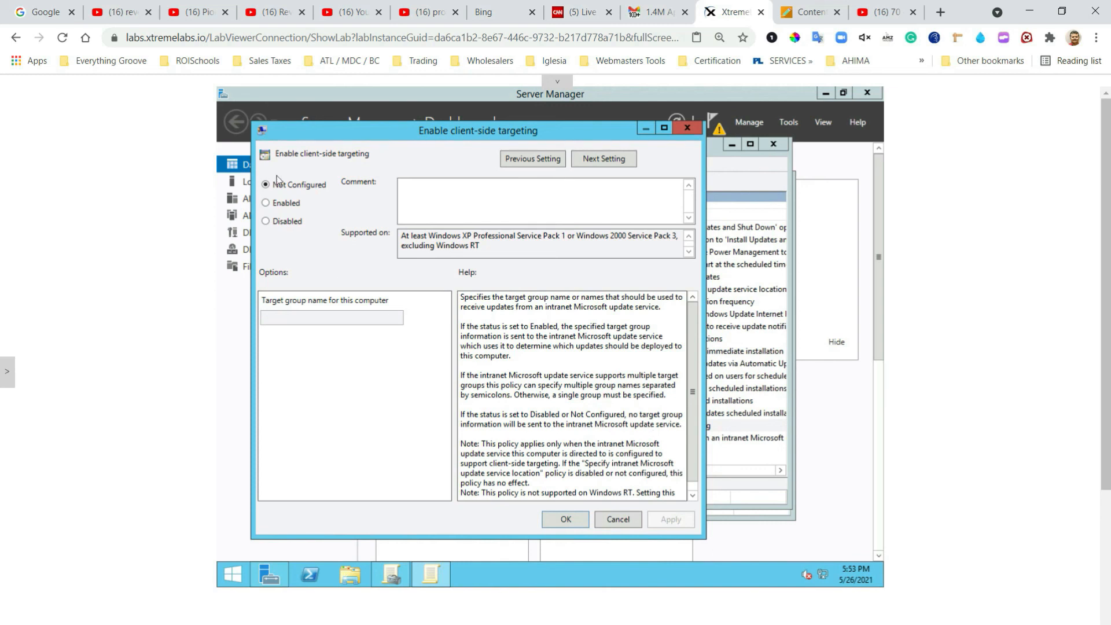
left_click(265, 204)
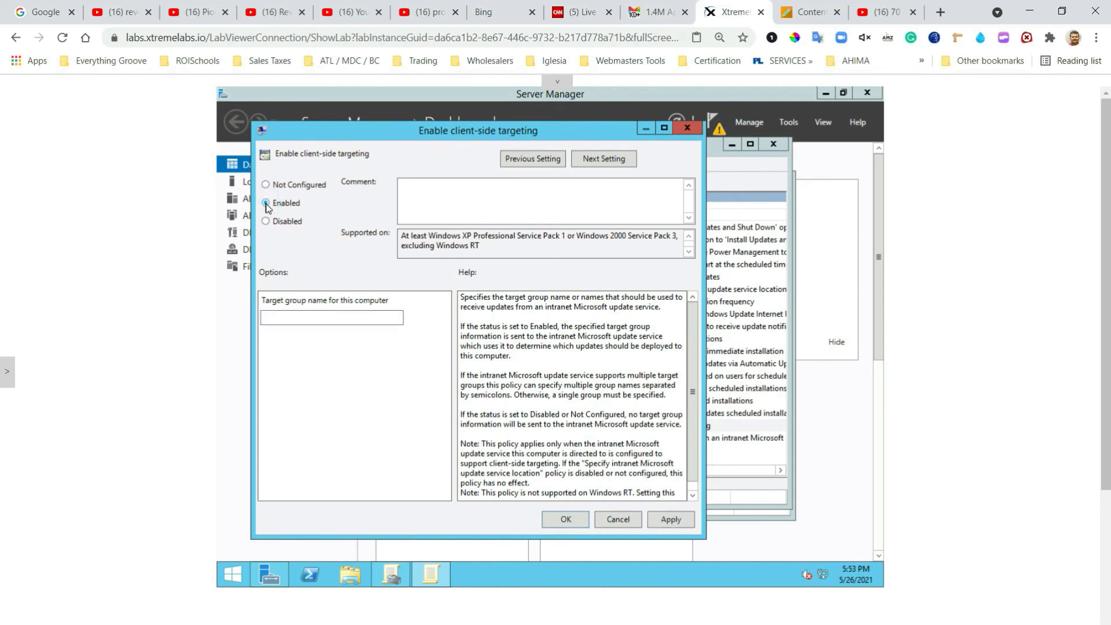
left_click(327, 317)
type("Grou")
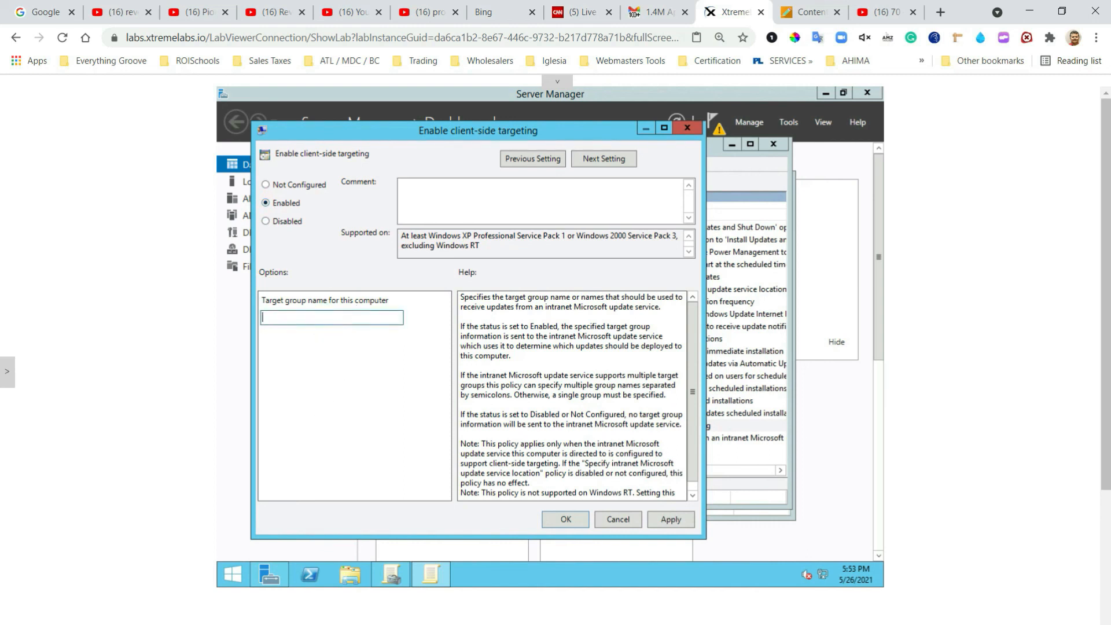
type("p1")
left_click(560, 520)
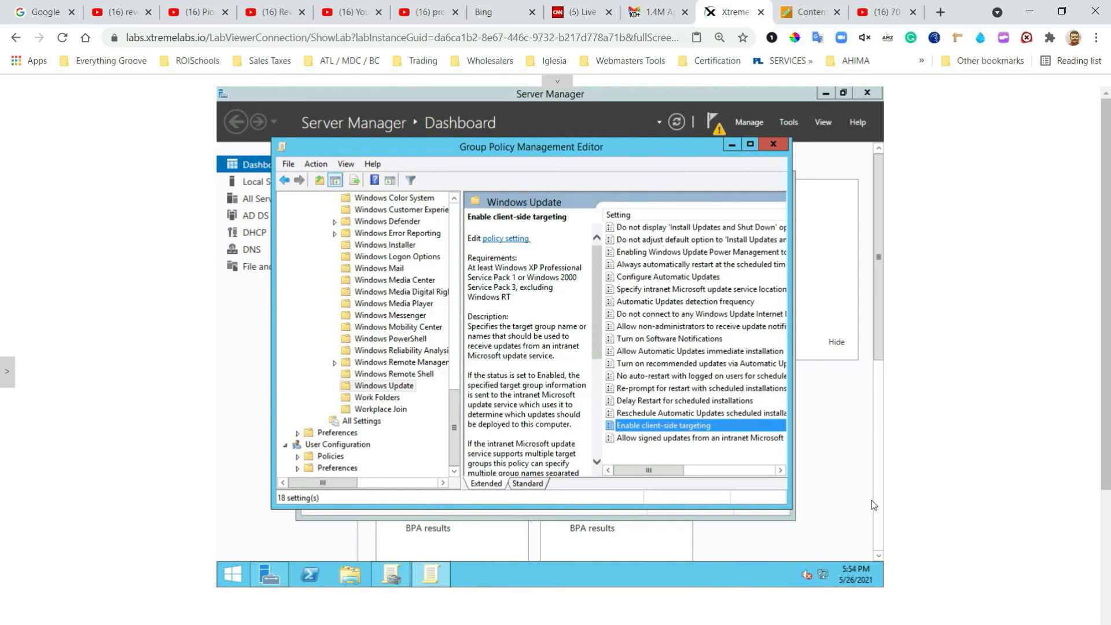
left_click(11, 384)
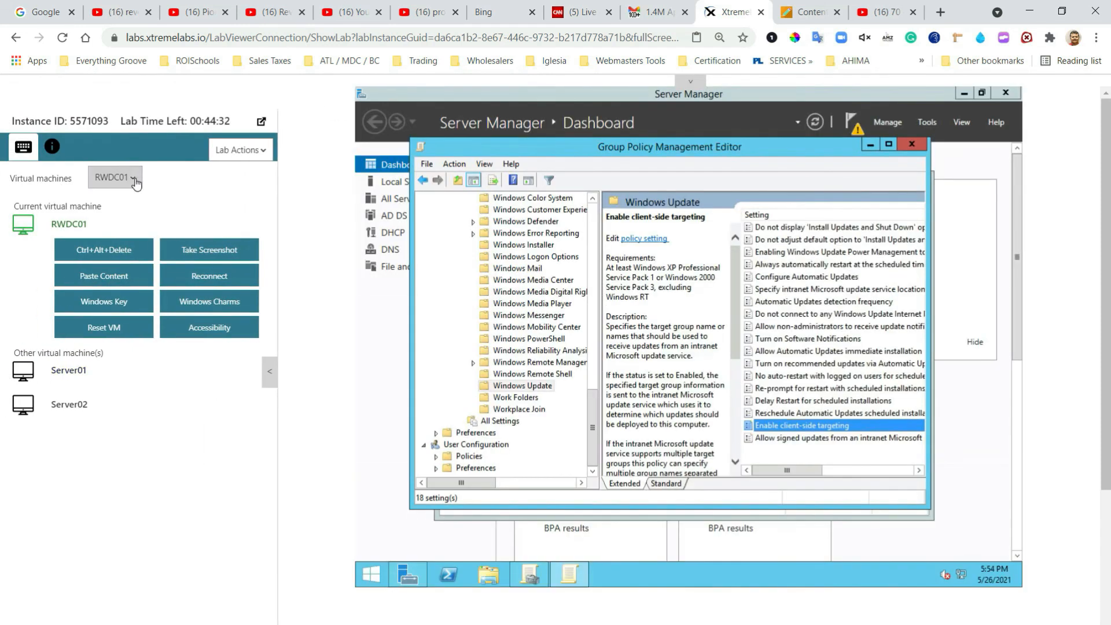
Step: Switch the lab view to Server01 and show Critical Updates under Updates in the WSUS console
left_click(133, 183)
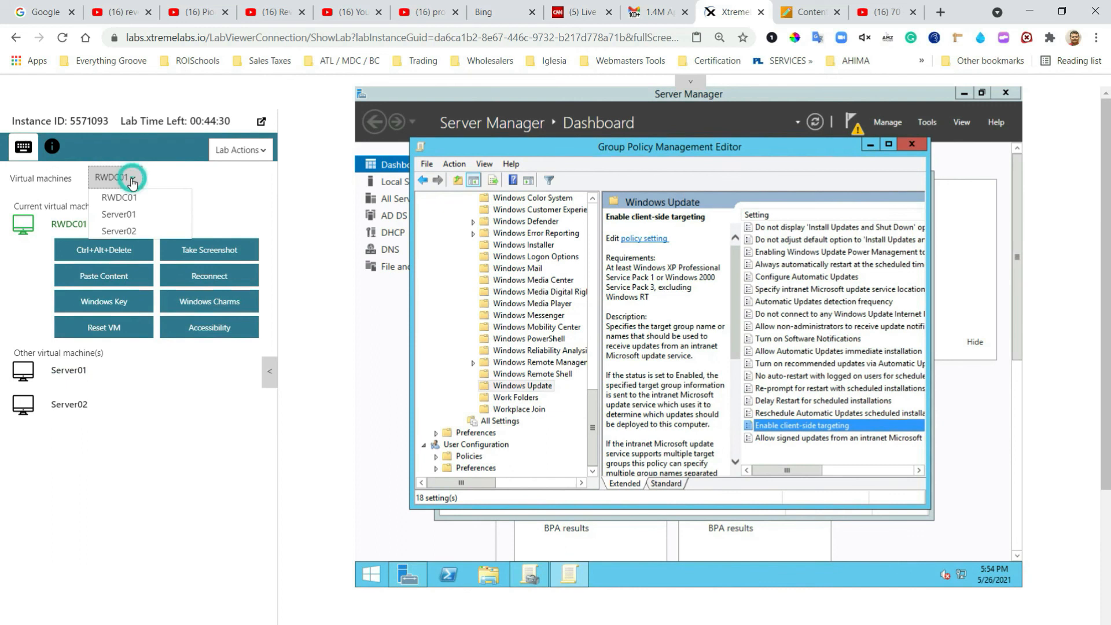
left_click(130, 215)
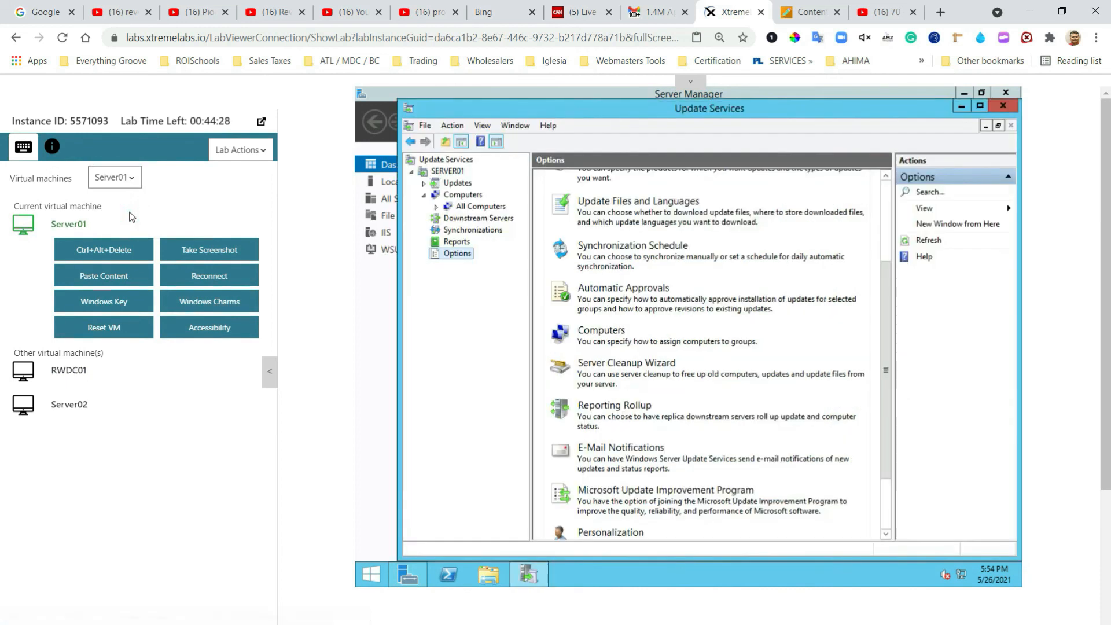
left_click(270, 371)
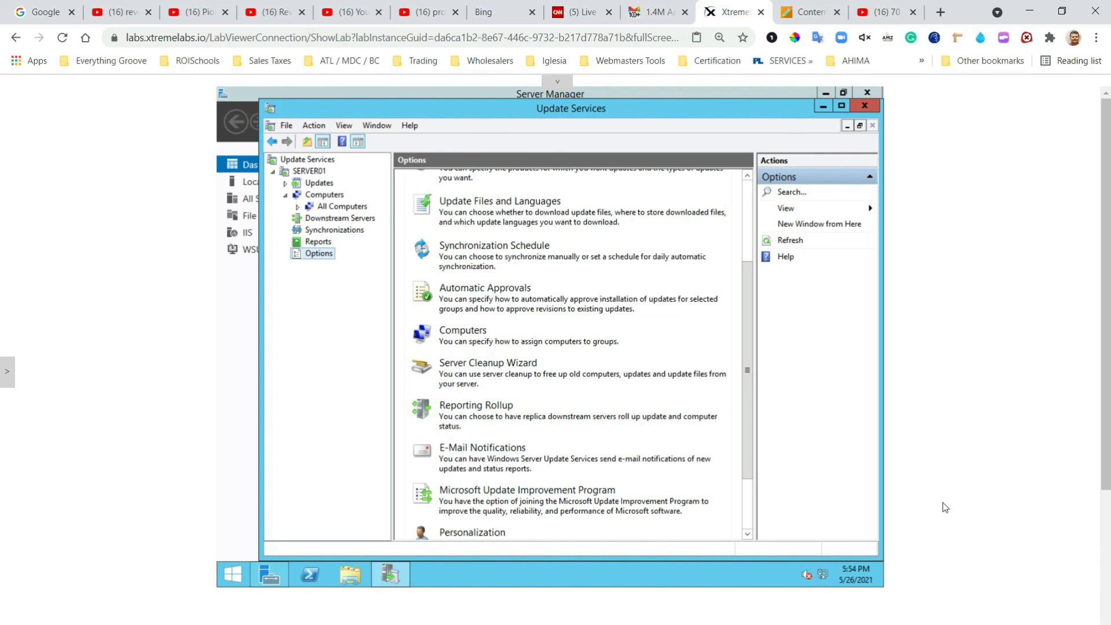
left_click(297, 186)
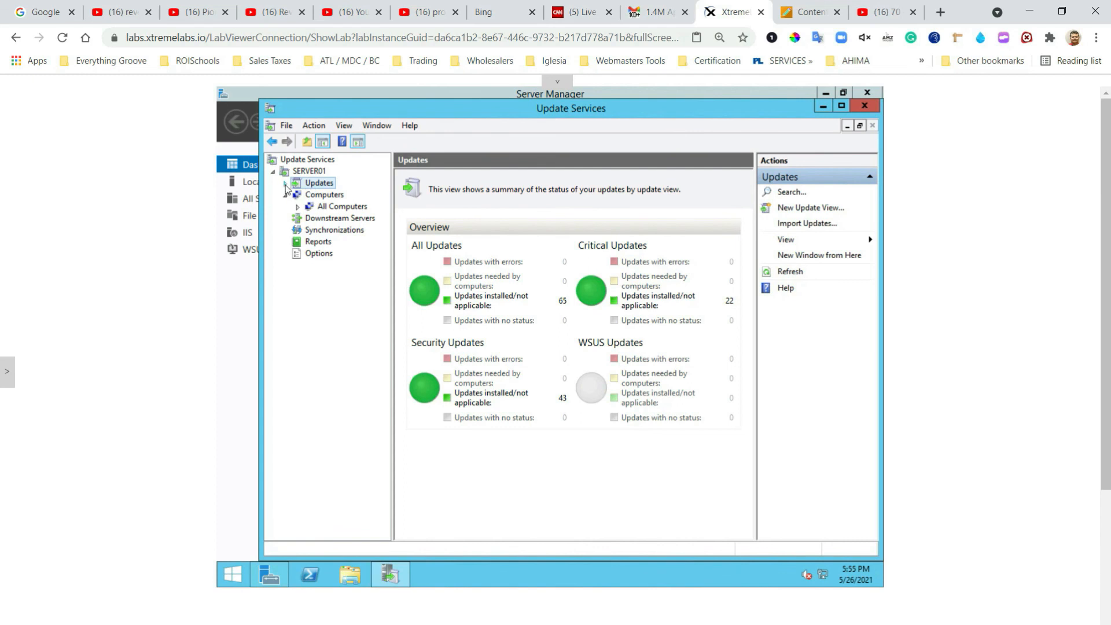
left_click(285, 183)
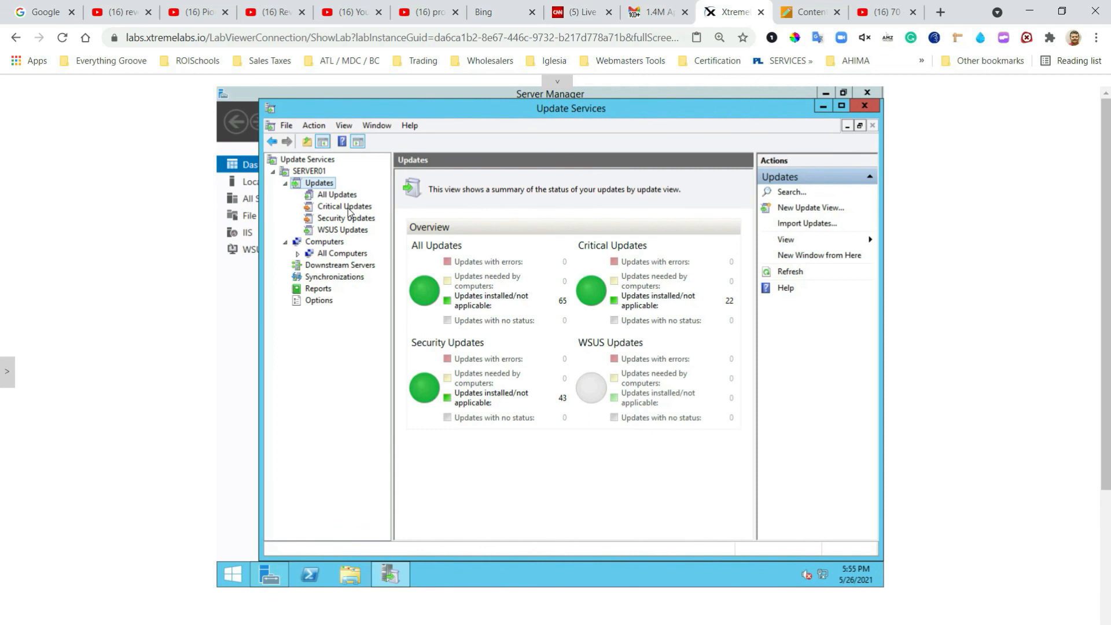
left_click(347, 207)
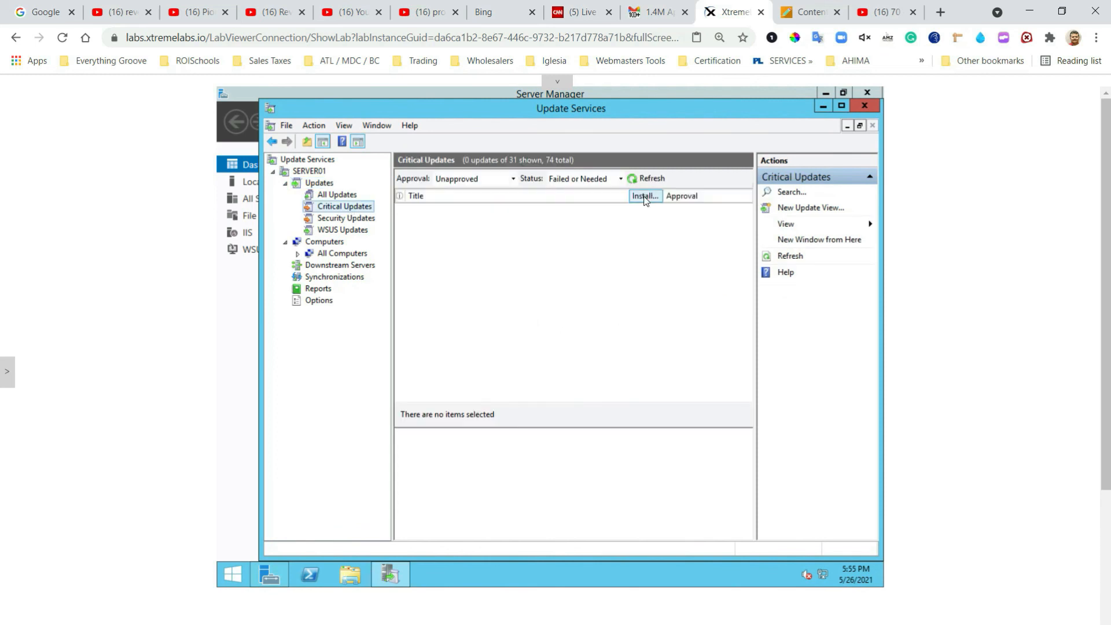
Step: Widen the Installed column, filter Critical Updates to Unapproved with status Any, and refresh
left_click(647, 196)
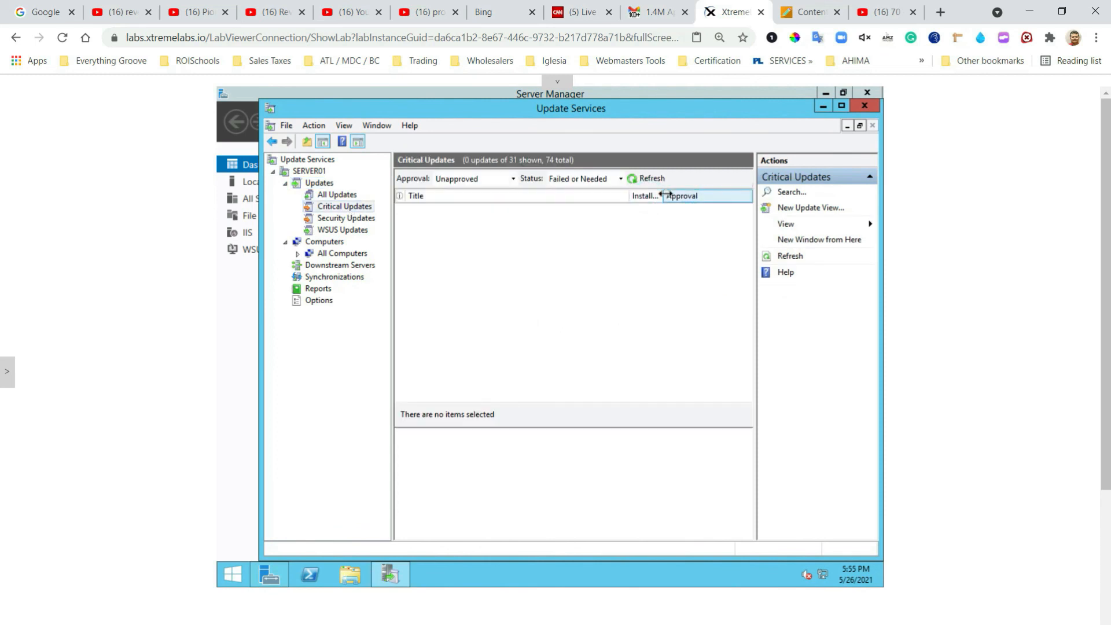
left_click_drag(664, 195, 605, 195)
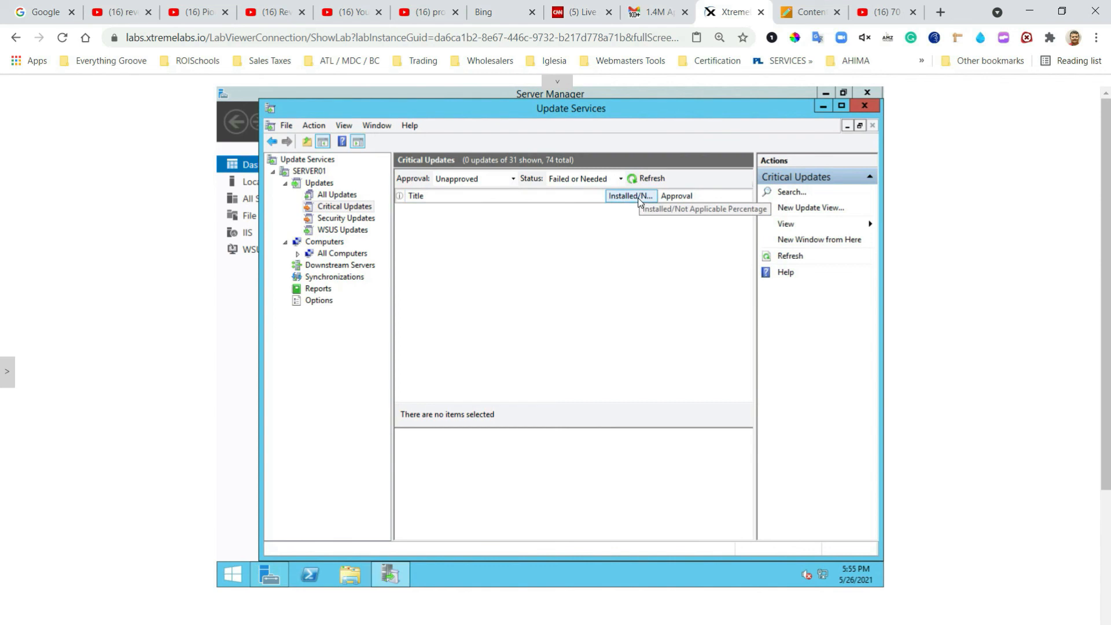
left_click(492, 179)
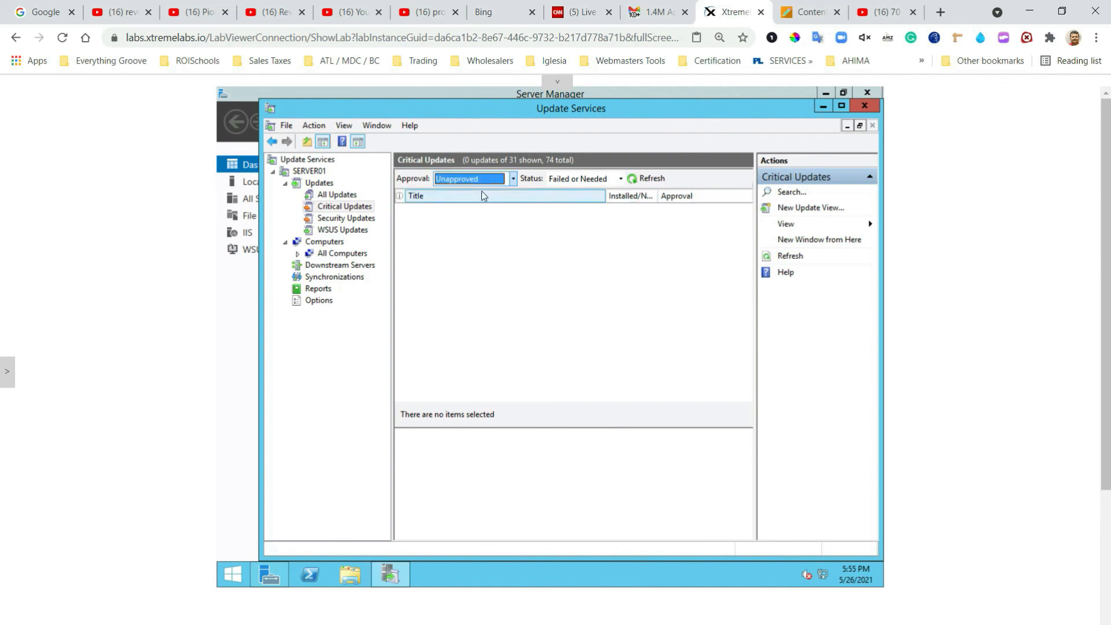
left_click(513, 180)
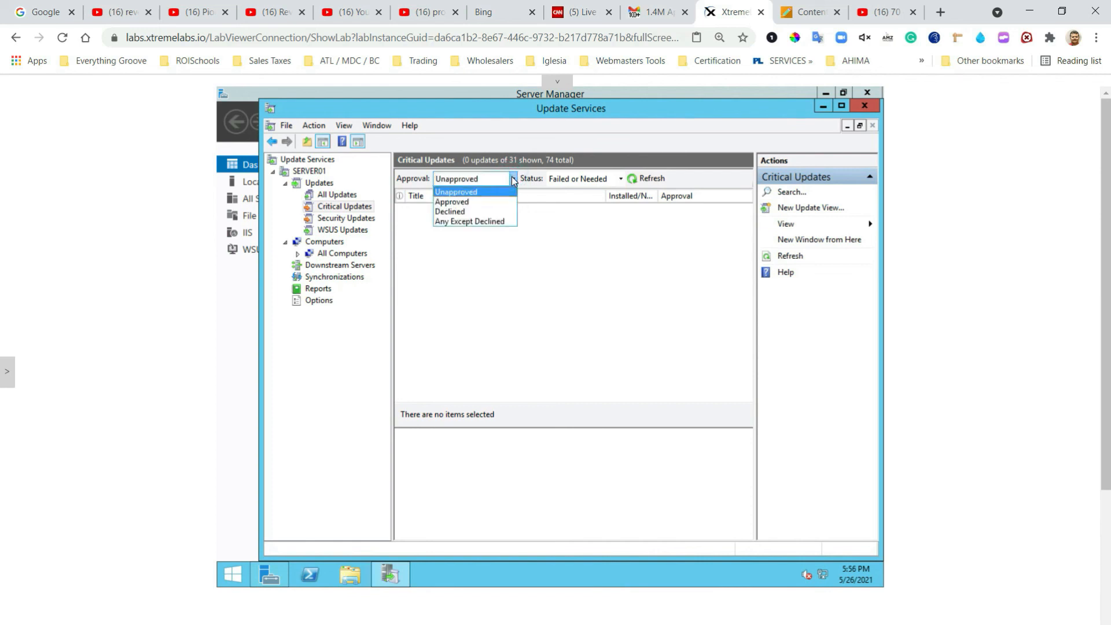
left_click(451, 194)
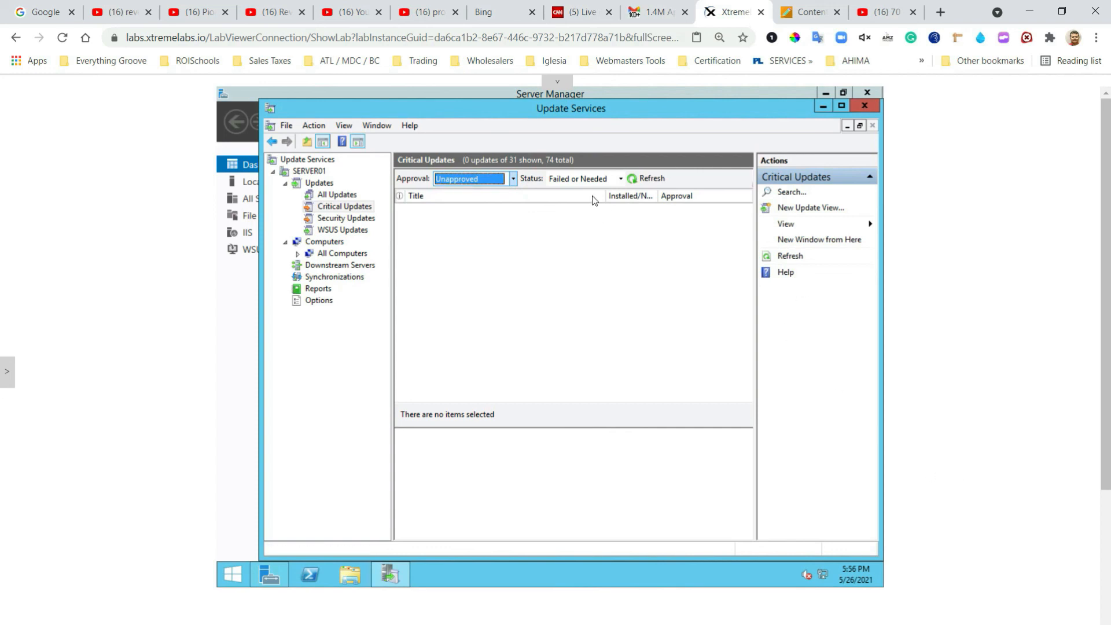
left_click(621, 179)
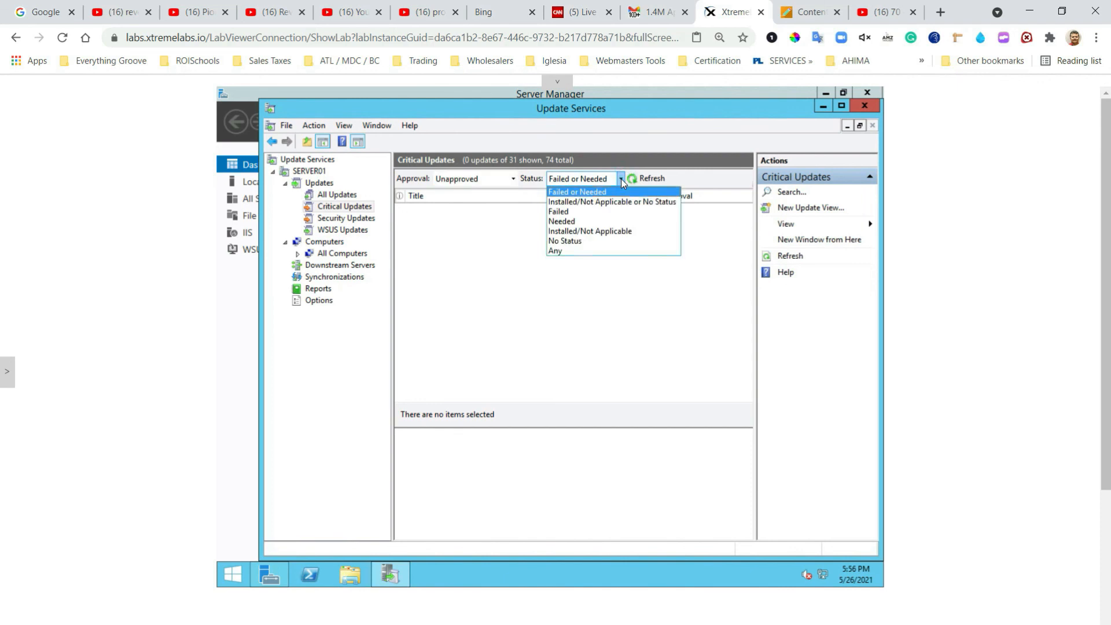
left_click(566, 251)
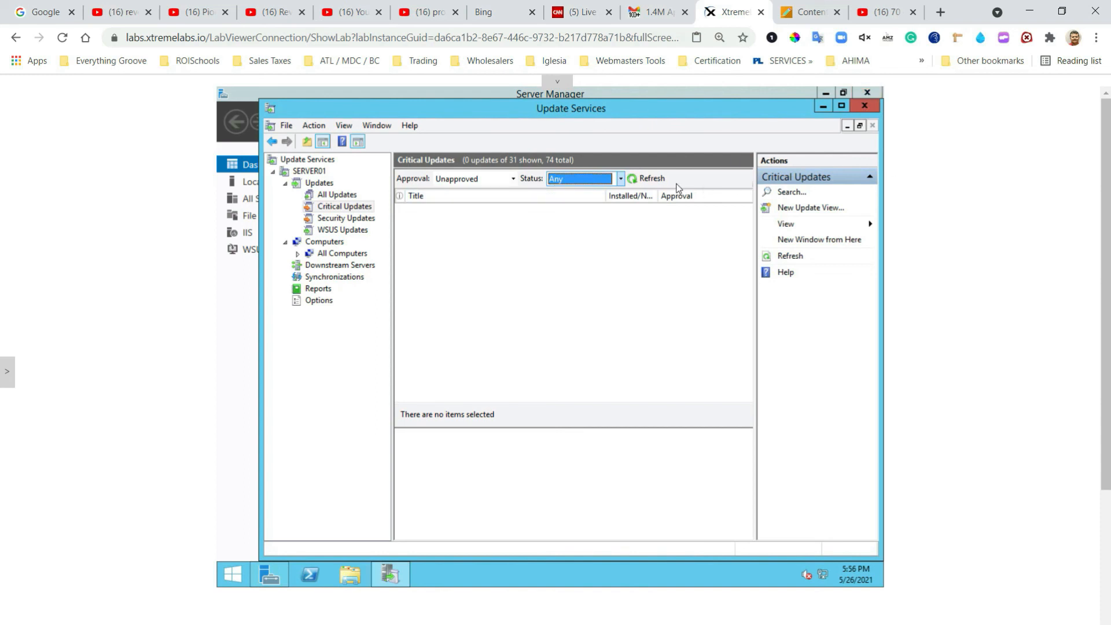
left_click(646, 181)
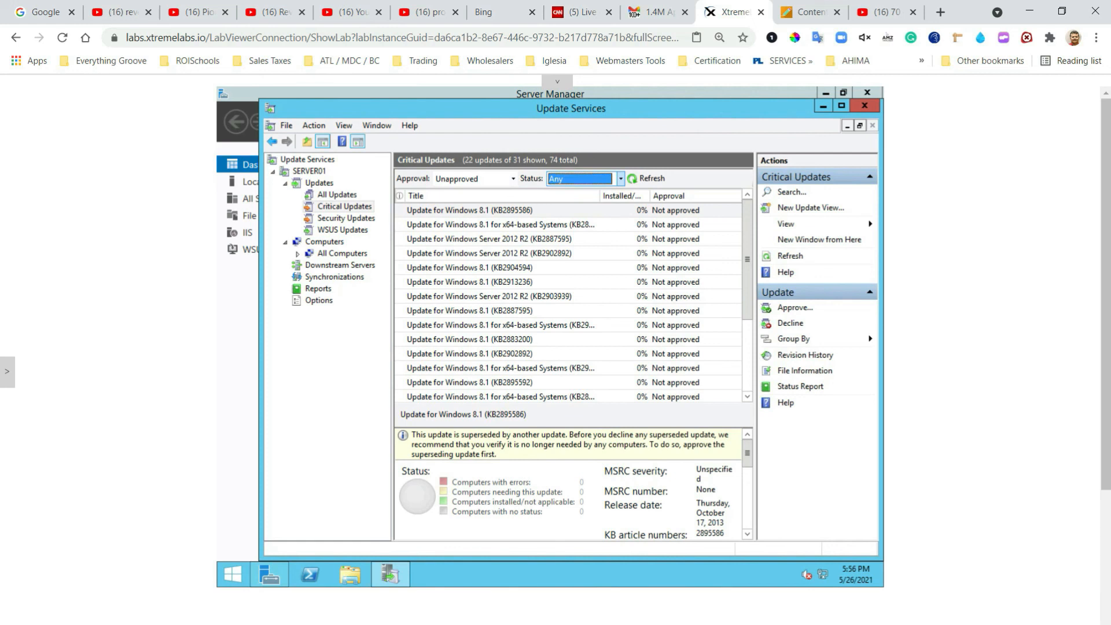
Step: Approve the critical update KB2887595 for install to Group1 and close the approval progress report
left_click(493, 245)
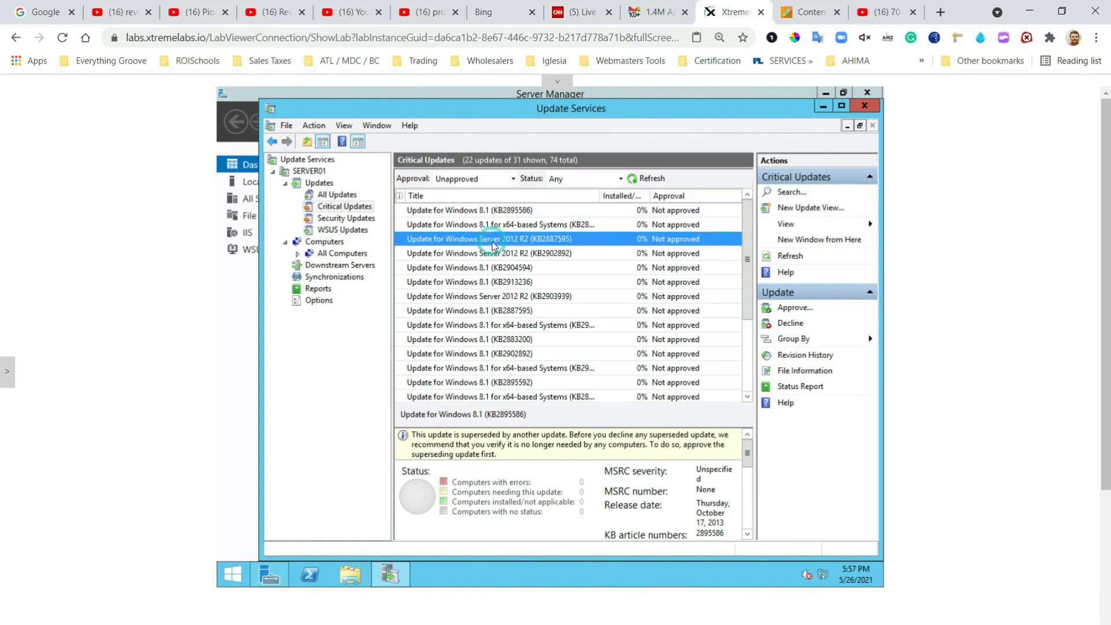
right_click(493, 246)
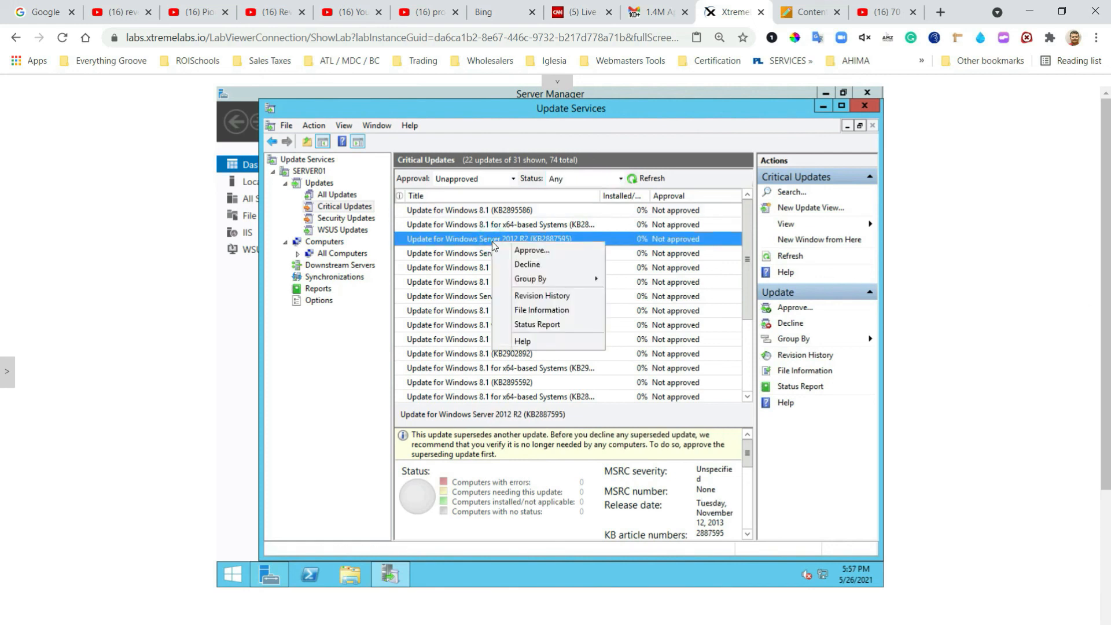
left_click(543, 252)
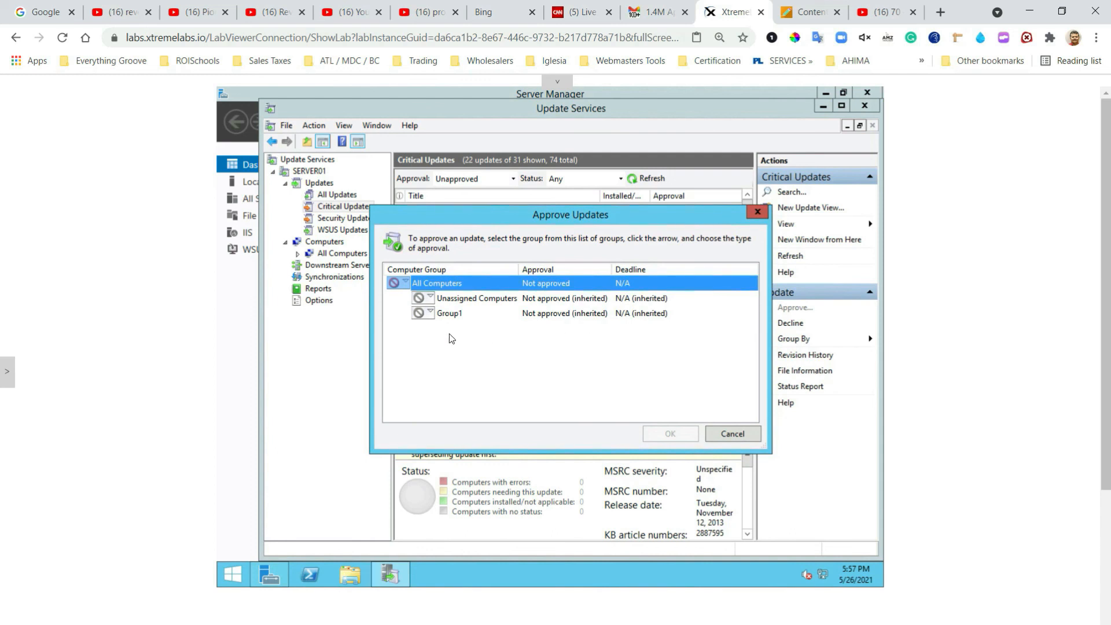
left_click(451, 316)
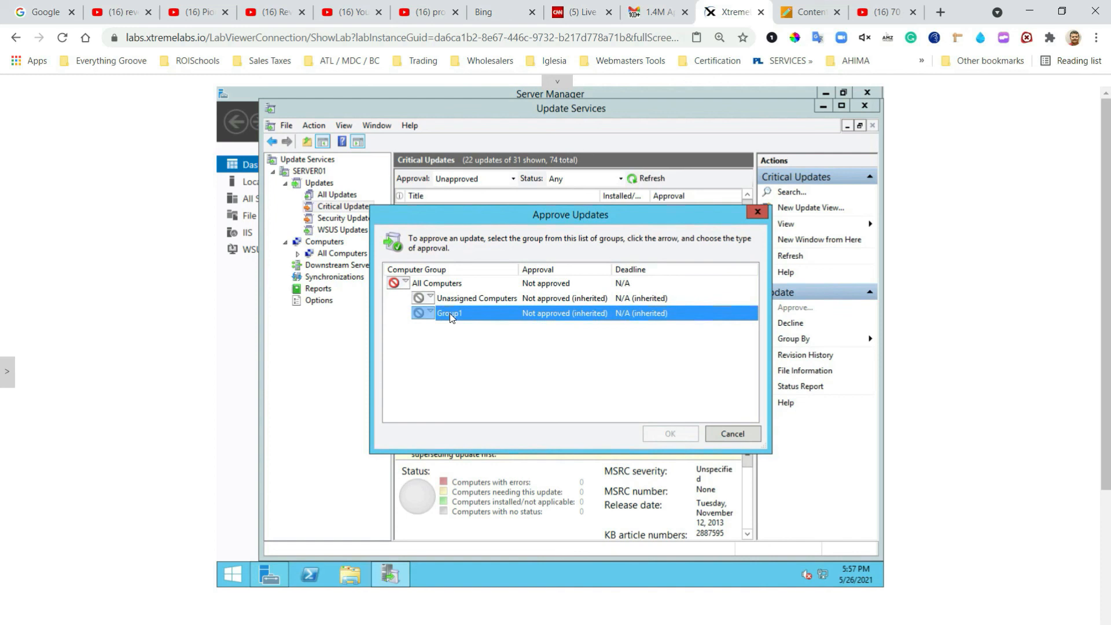
right_click(452, 317)
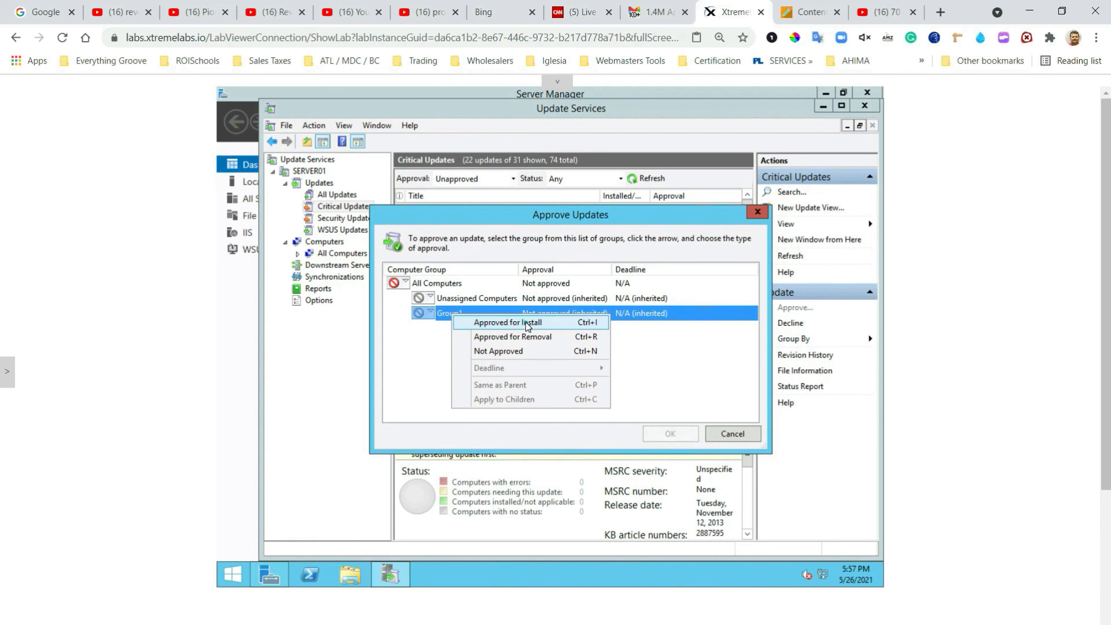
left_click(527, 325)
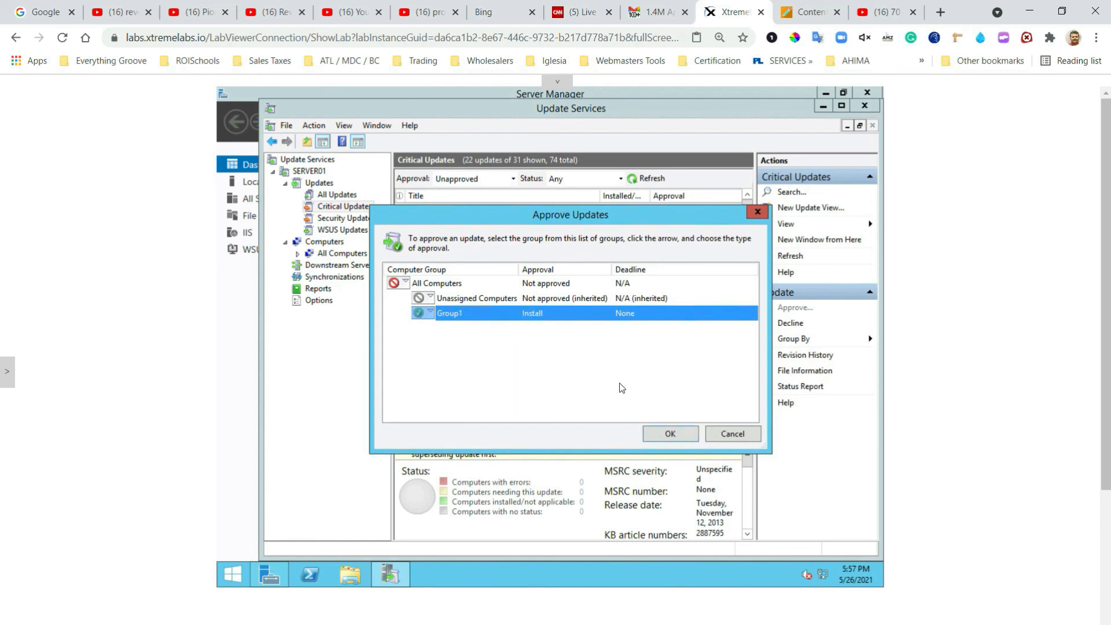
left_click(663, 434)
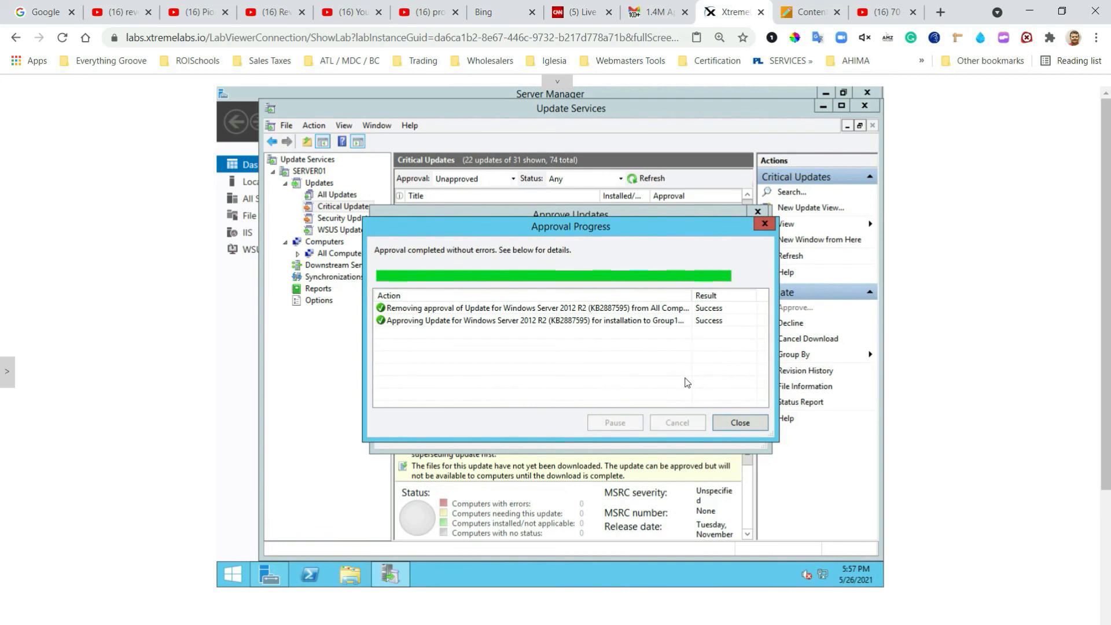
left_click(740, 423)
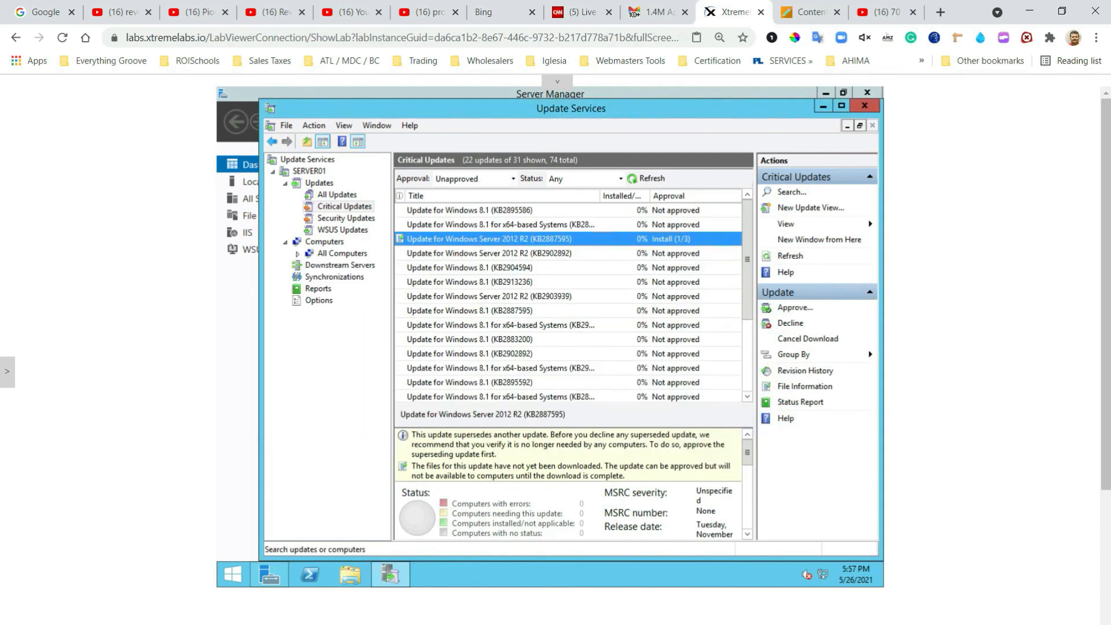